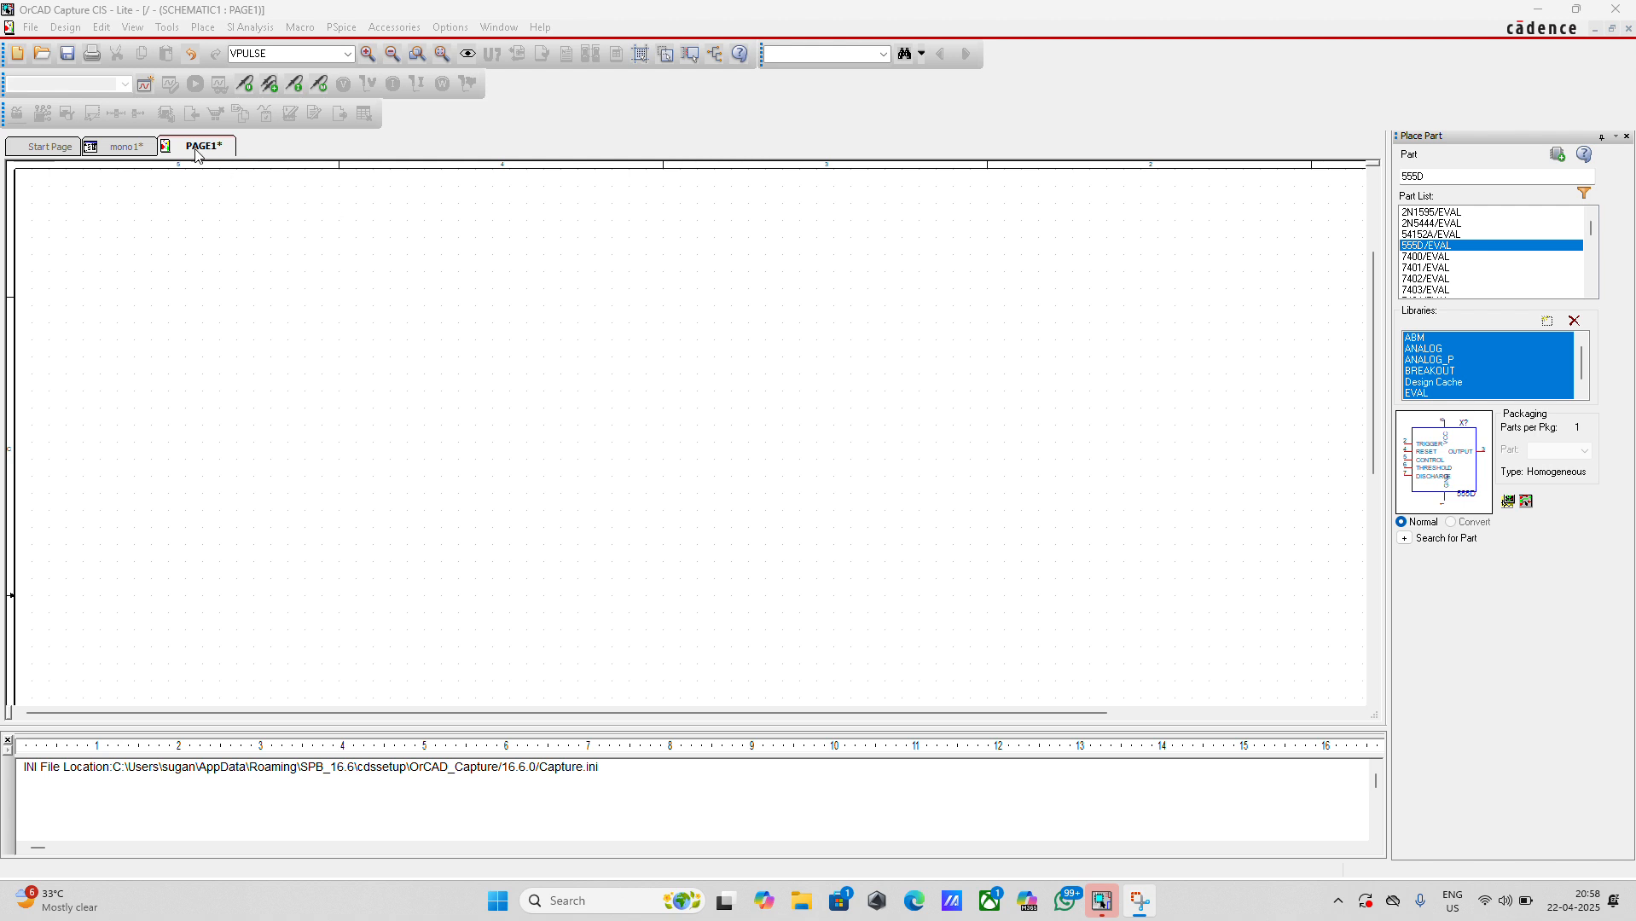
# Create a blank Analog or Mixed A/D project named monosta1
pyautogui.click(25, 30)
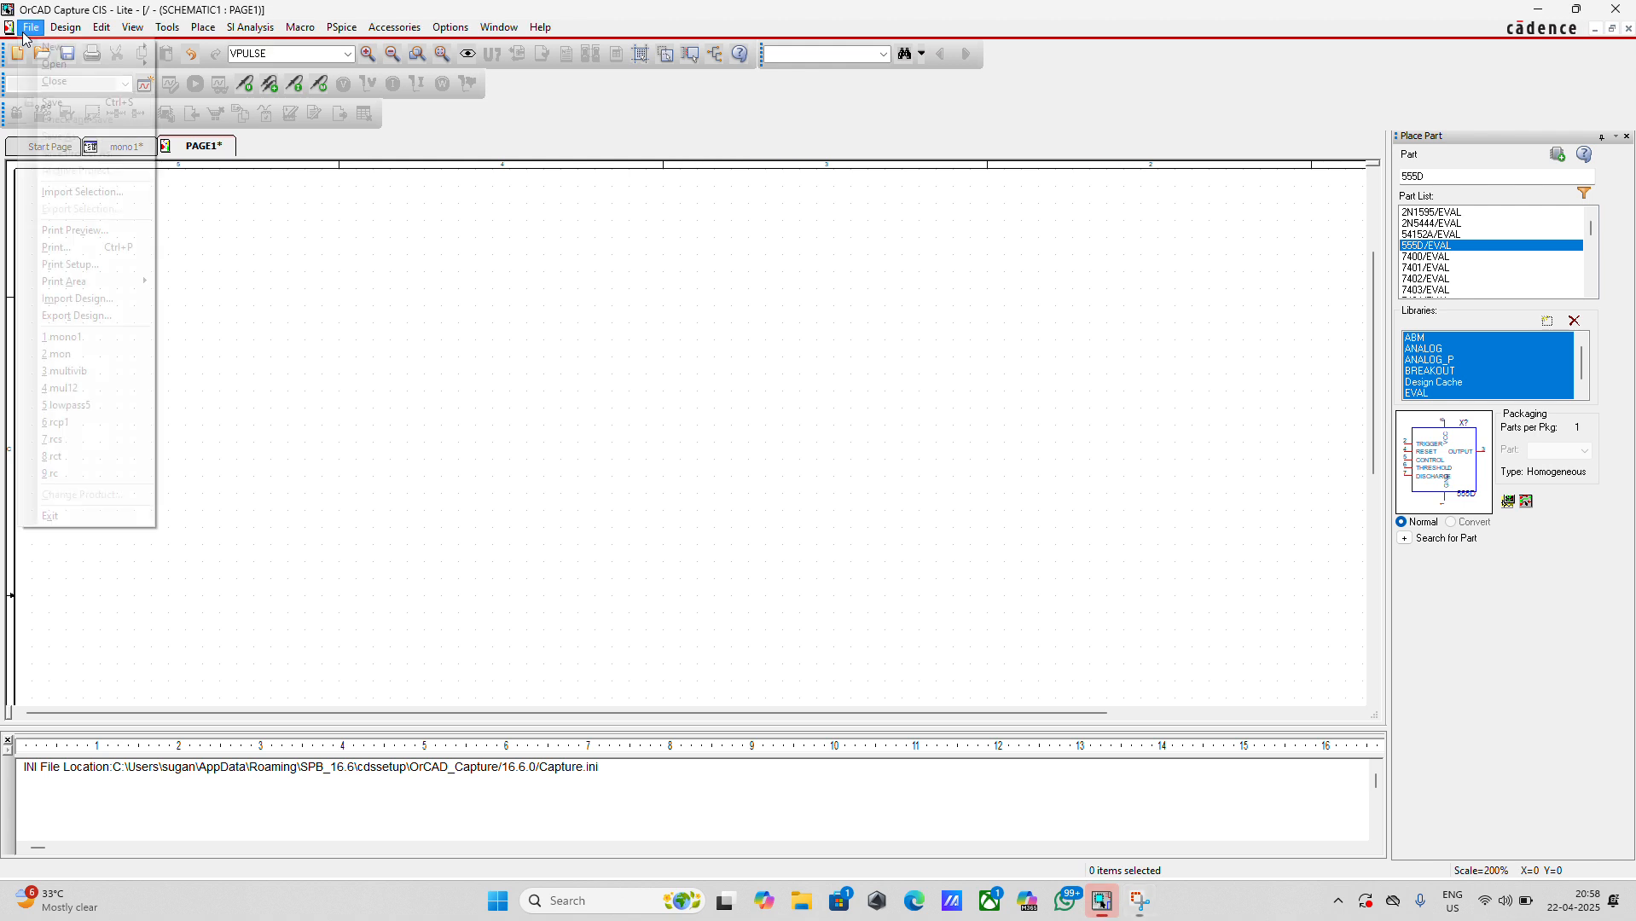
pyautogui.moveTo(101, 53)
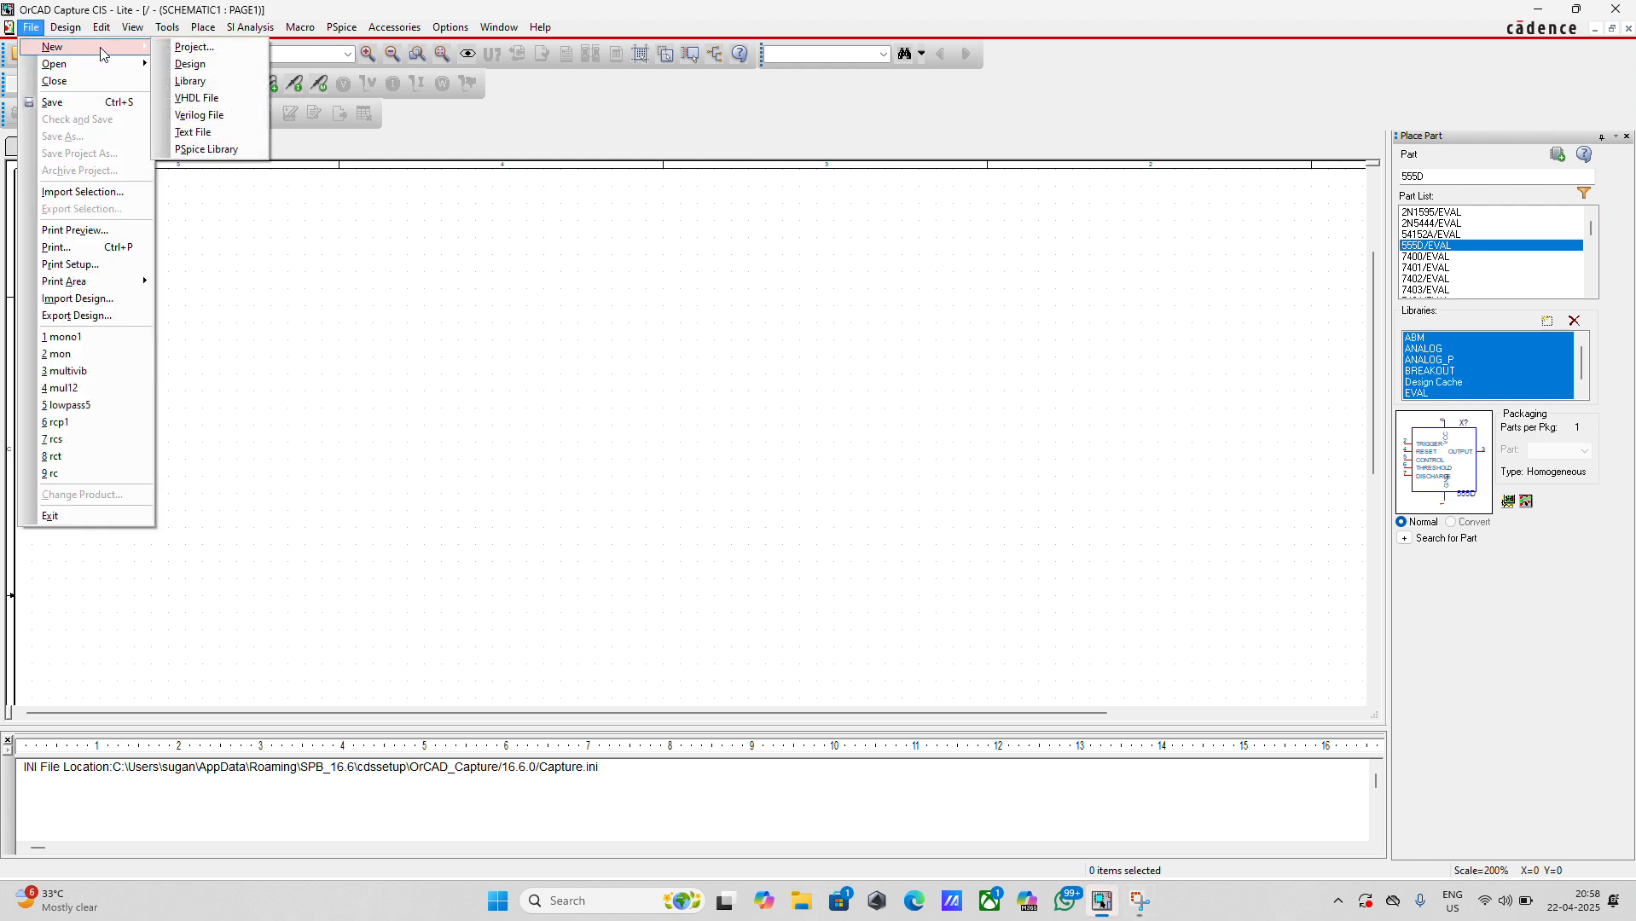
pyautogui.click(189, 48)
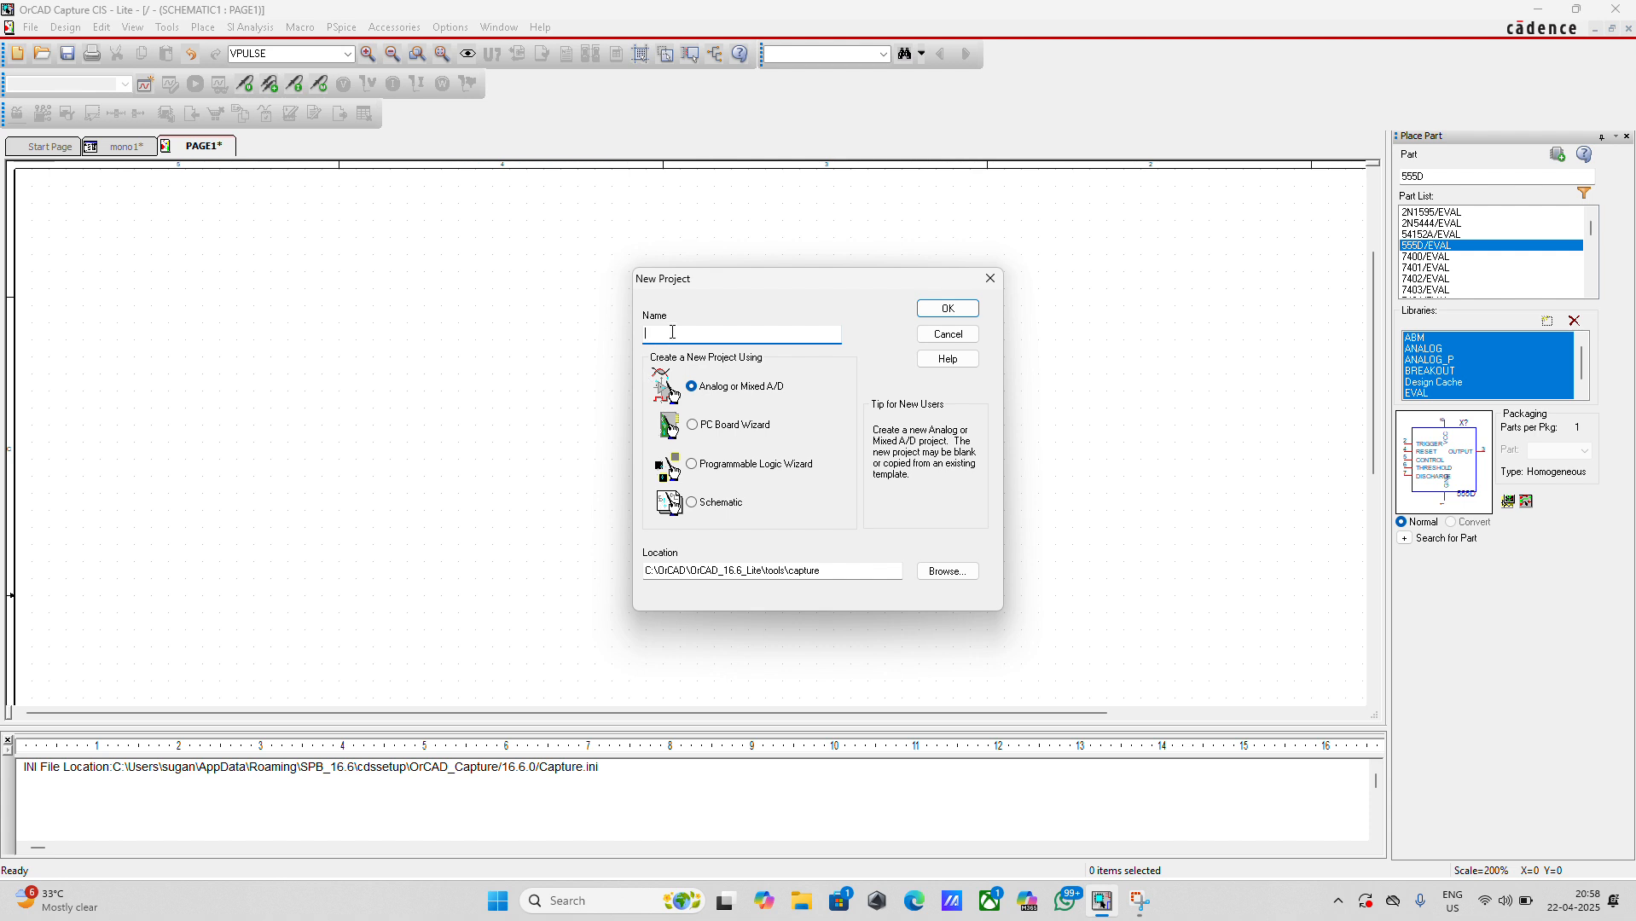
pyautogui.write('monosta1')
pyautogui.click(948, 311)
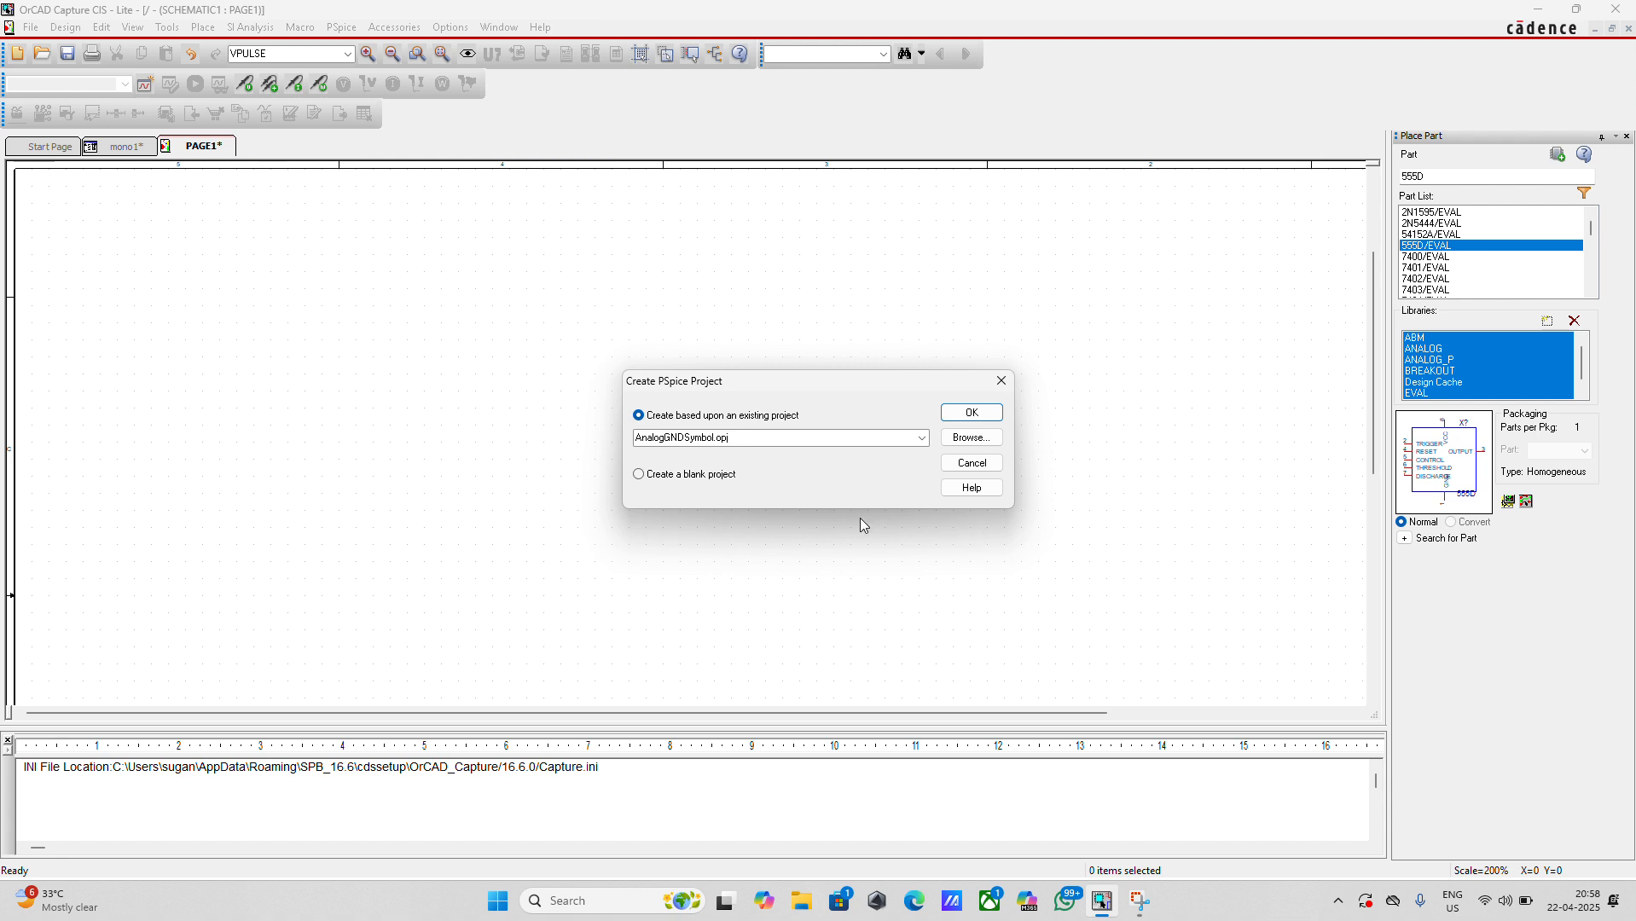
pyautogui.click(638, 475)
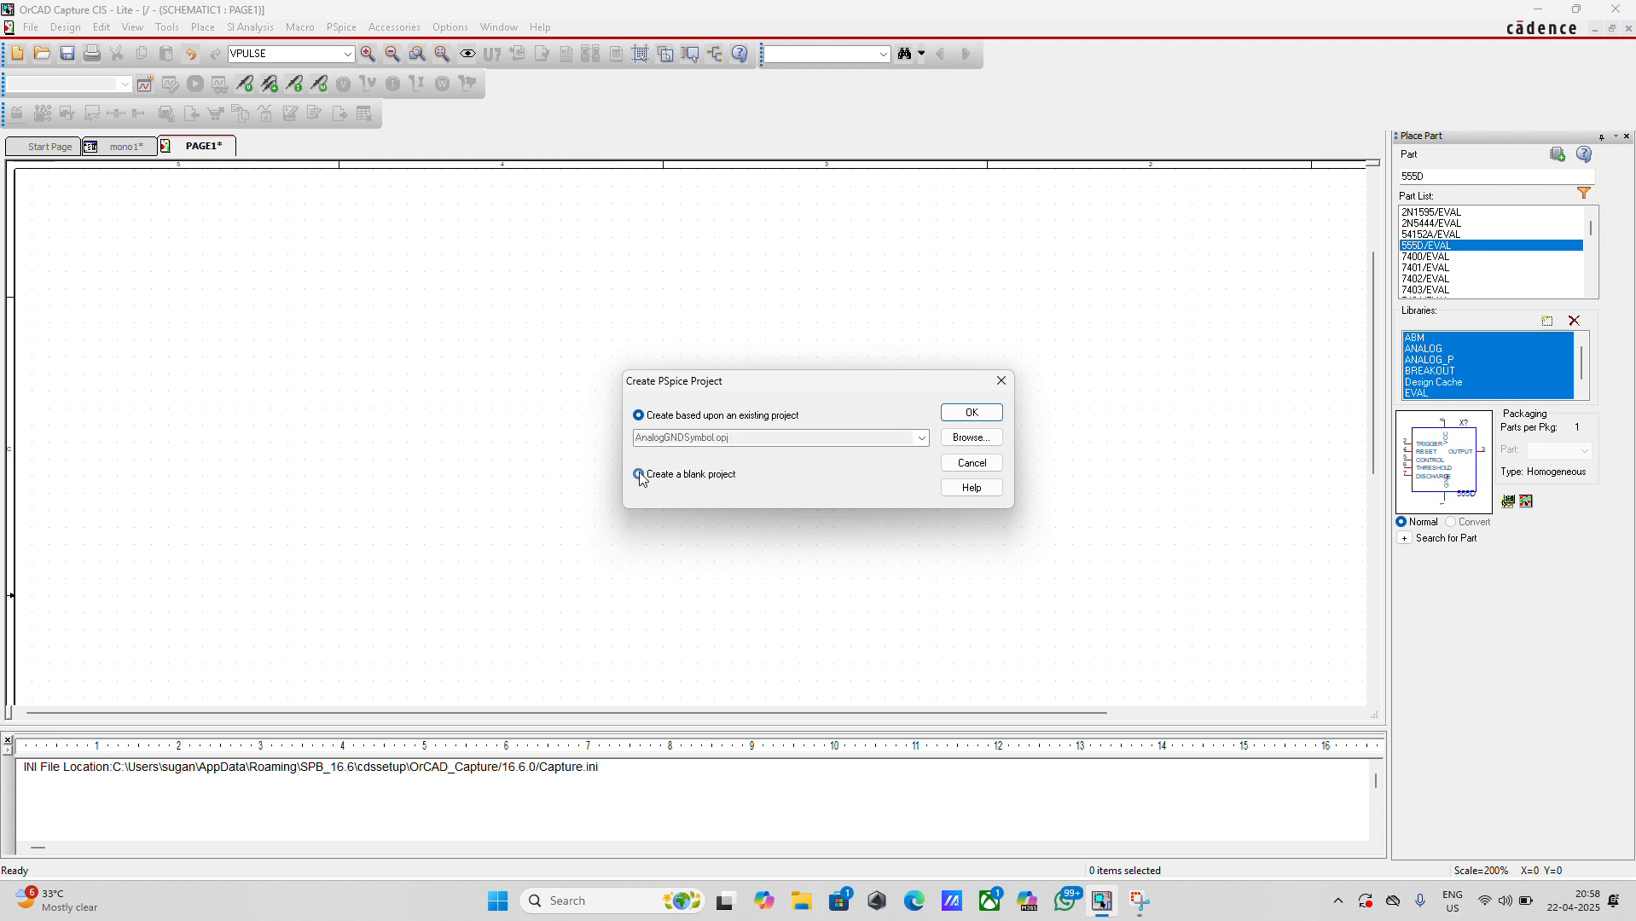
pyautogui.click(970, 414)
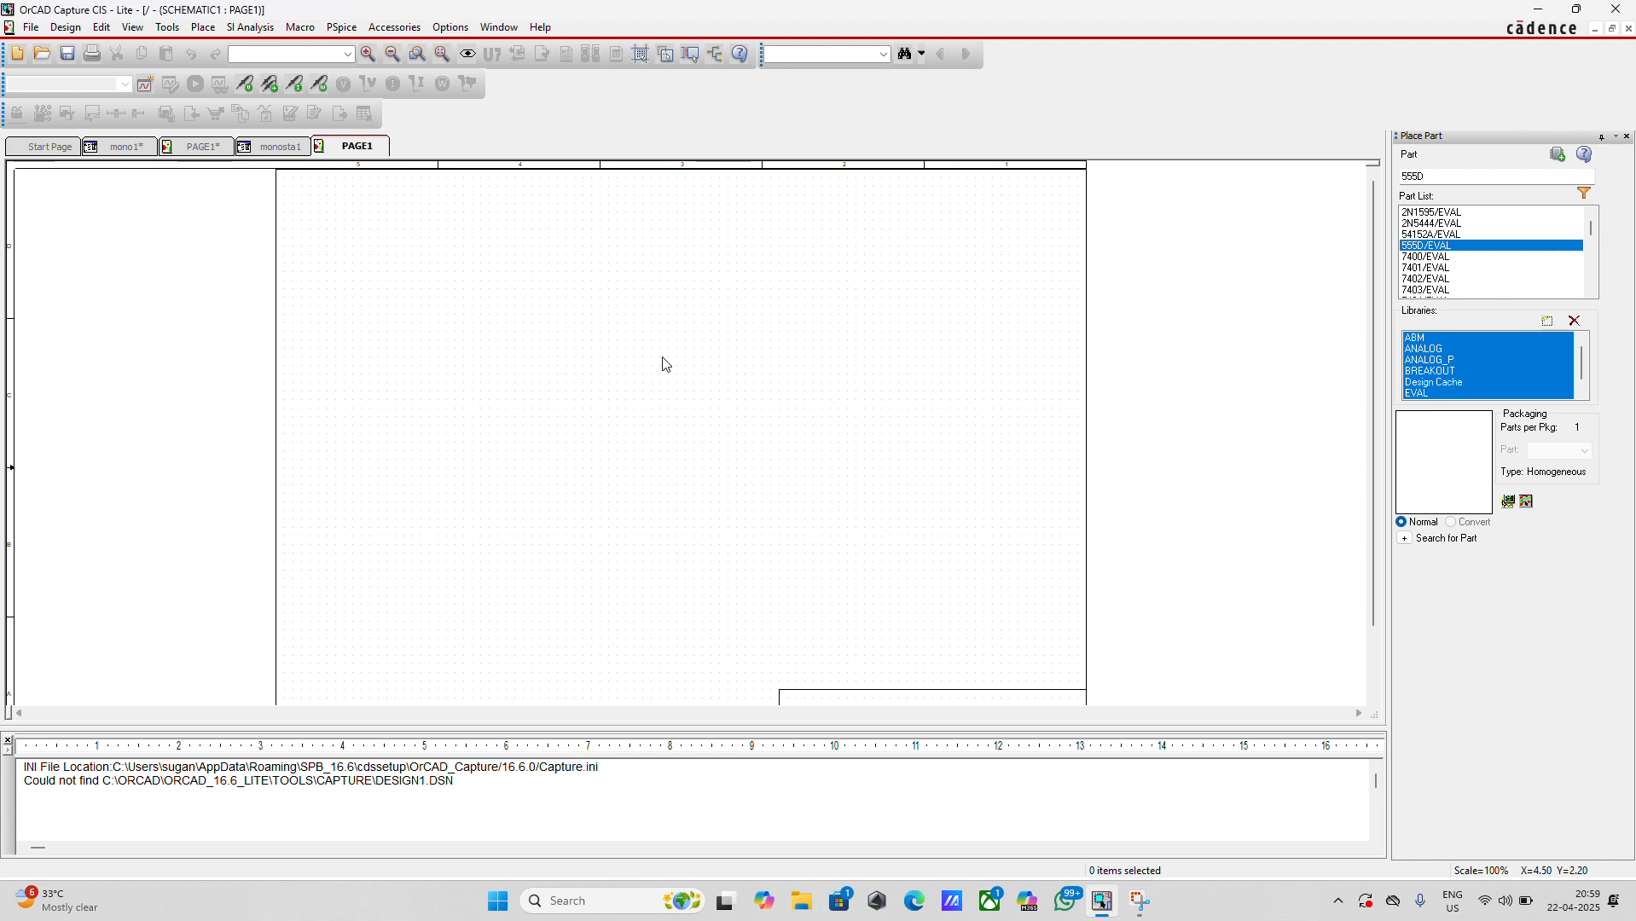
pyautogui.click(202, 28)
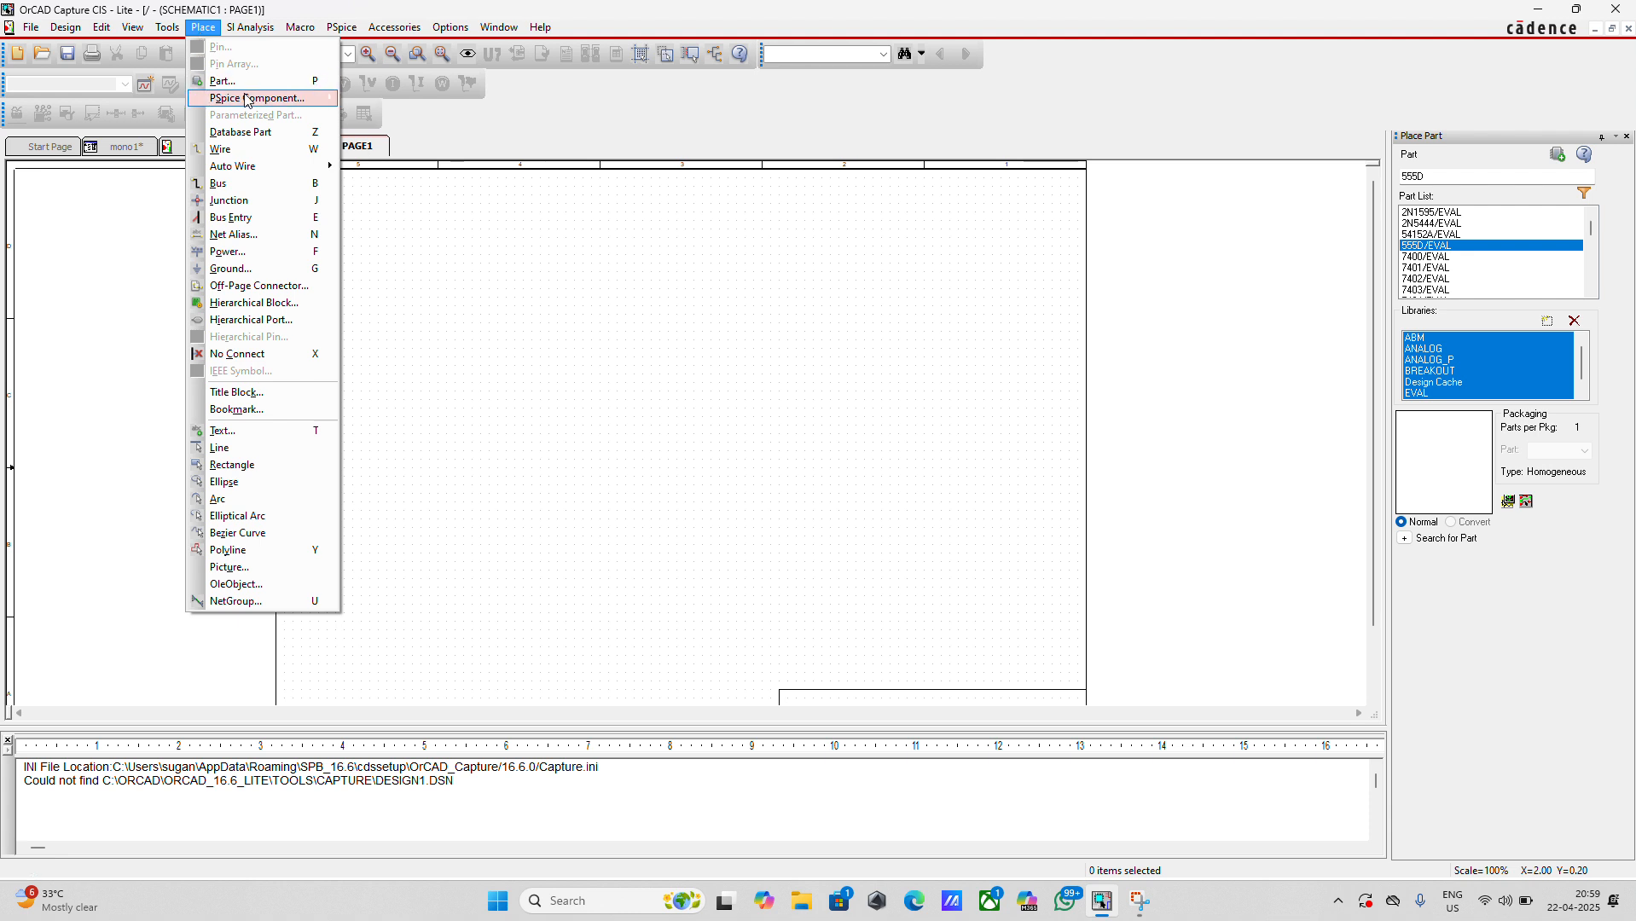
pyautogui.moveTo(256, 98)
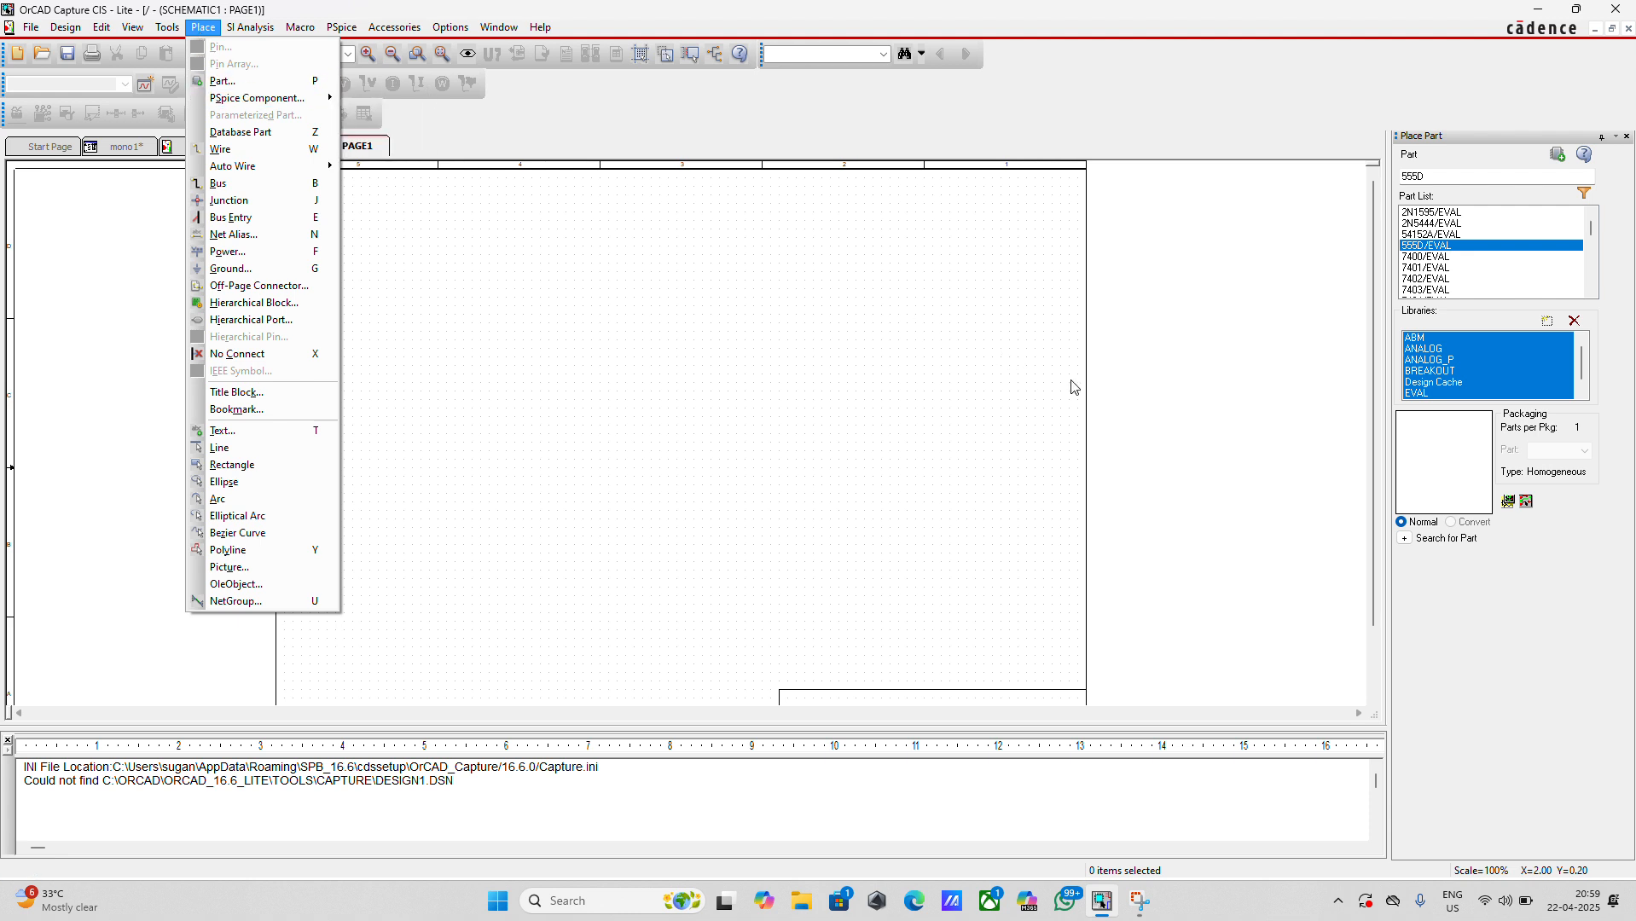
pyautogui.click(779, 356)
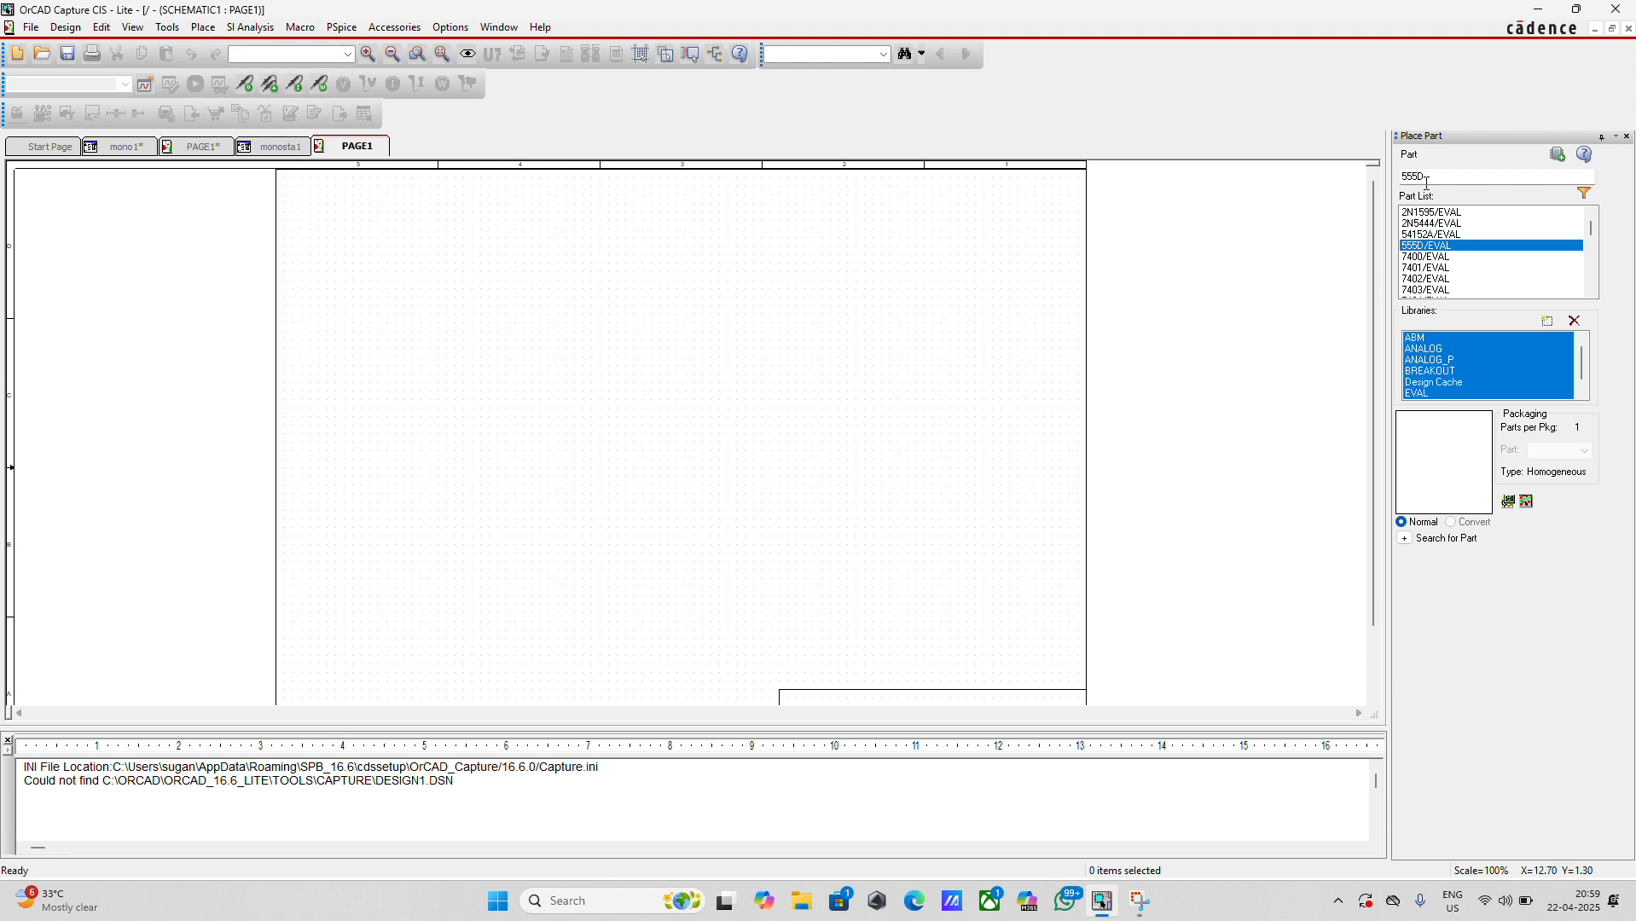
# Place one 555D timer from the EVAL library near the middle of the schematic page
pyautogui.doubleClick(1430, 245)
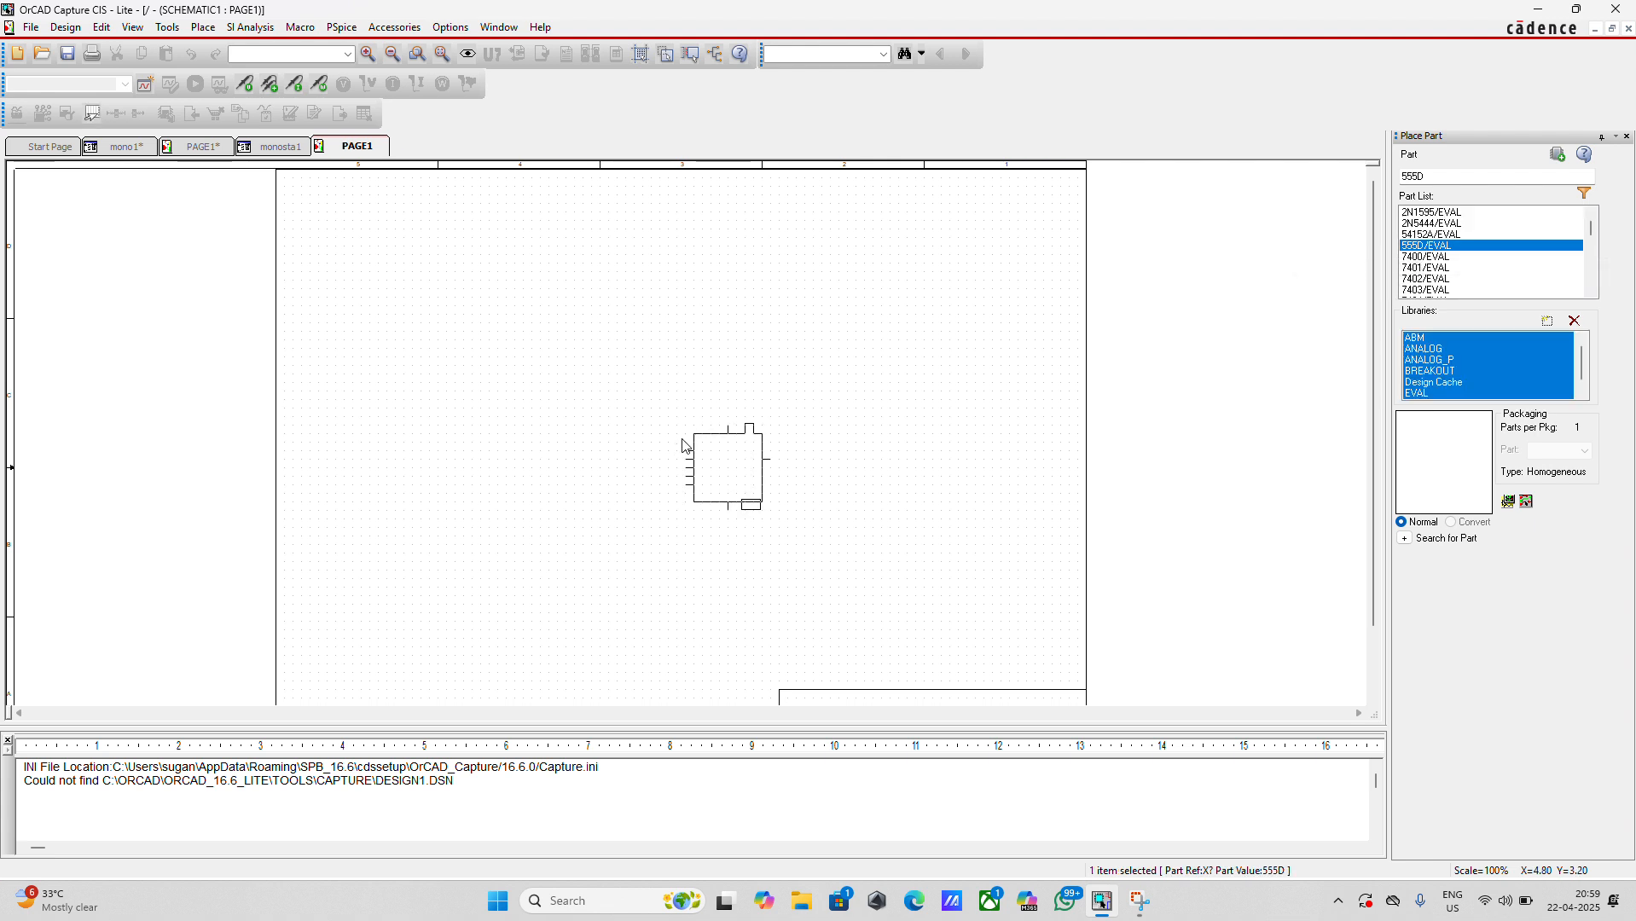
pyautogui.press('Escape')
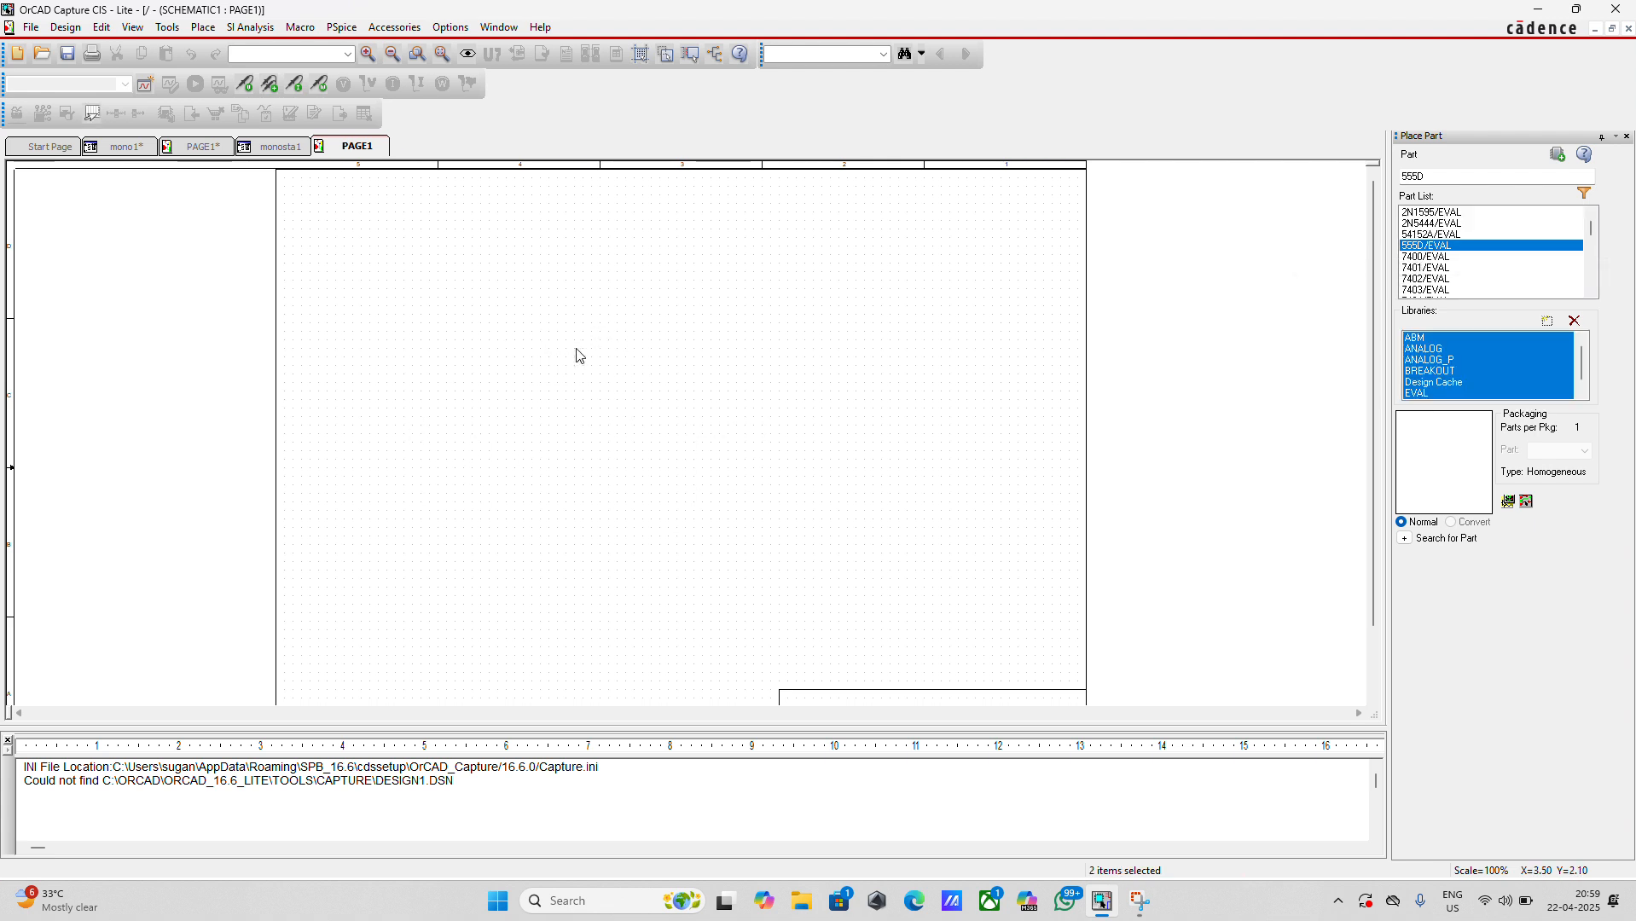
pyautogui.click(578, 356)
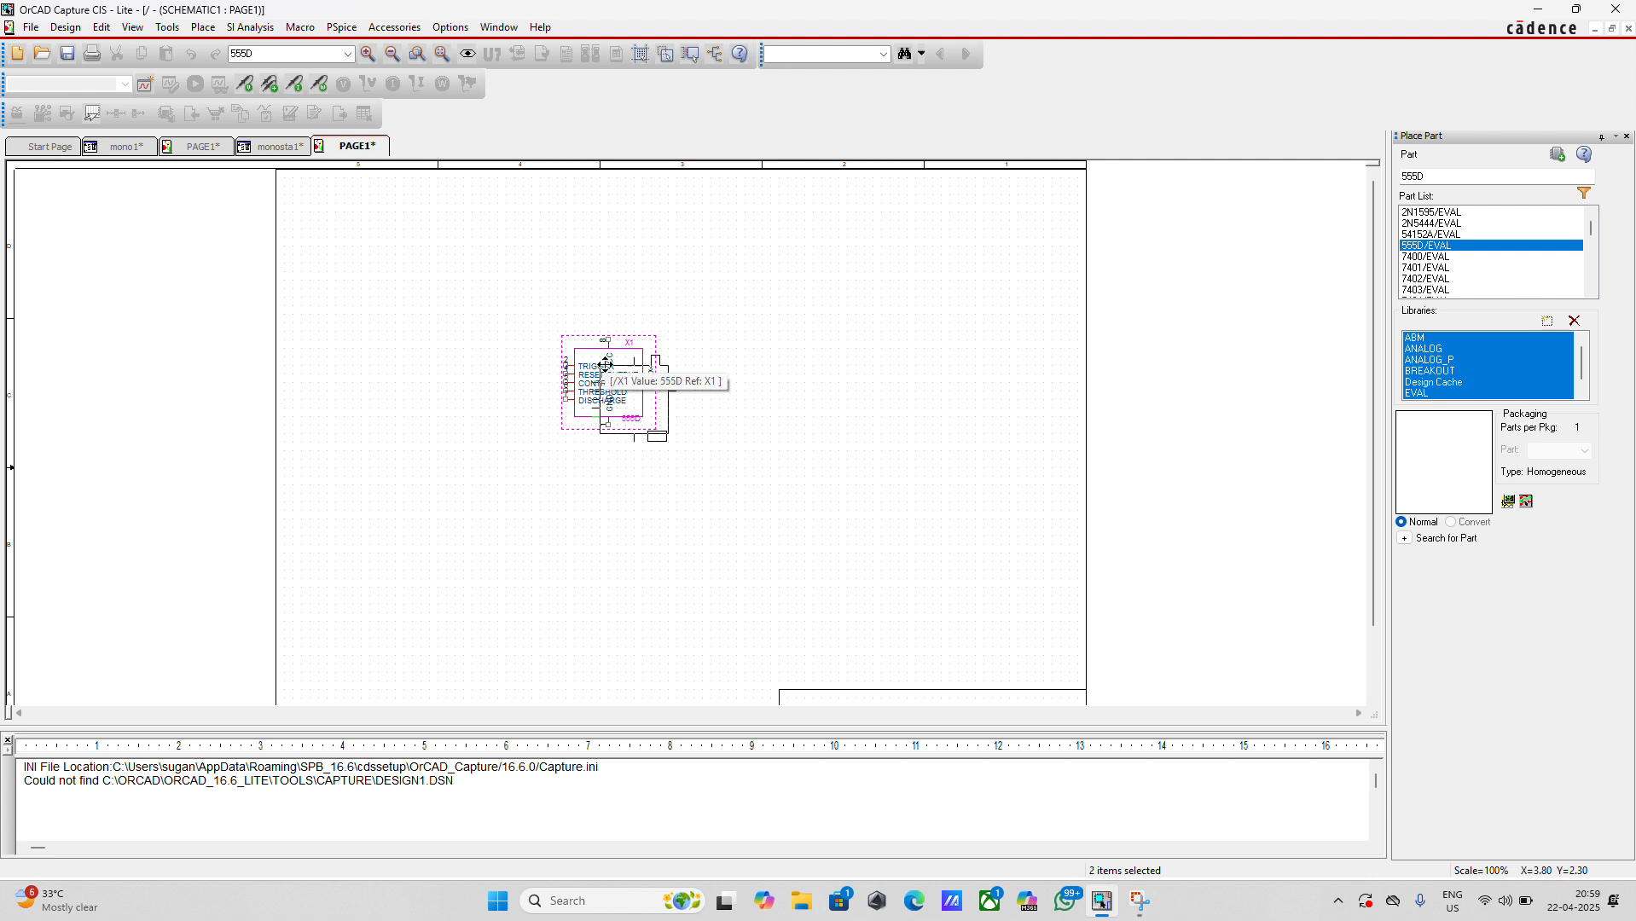
pyautogui.press('Escape')
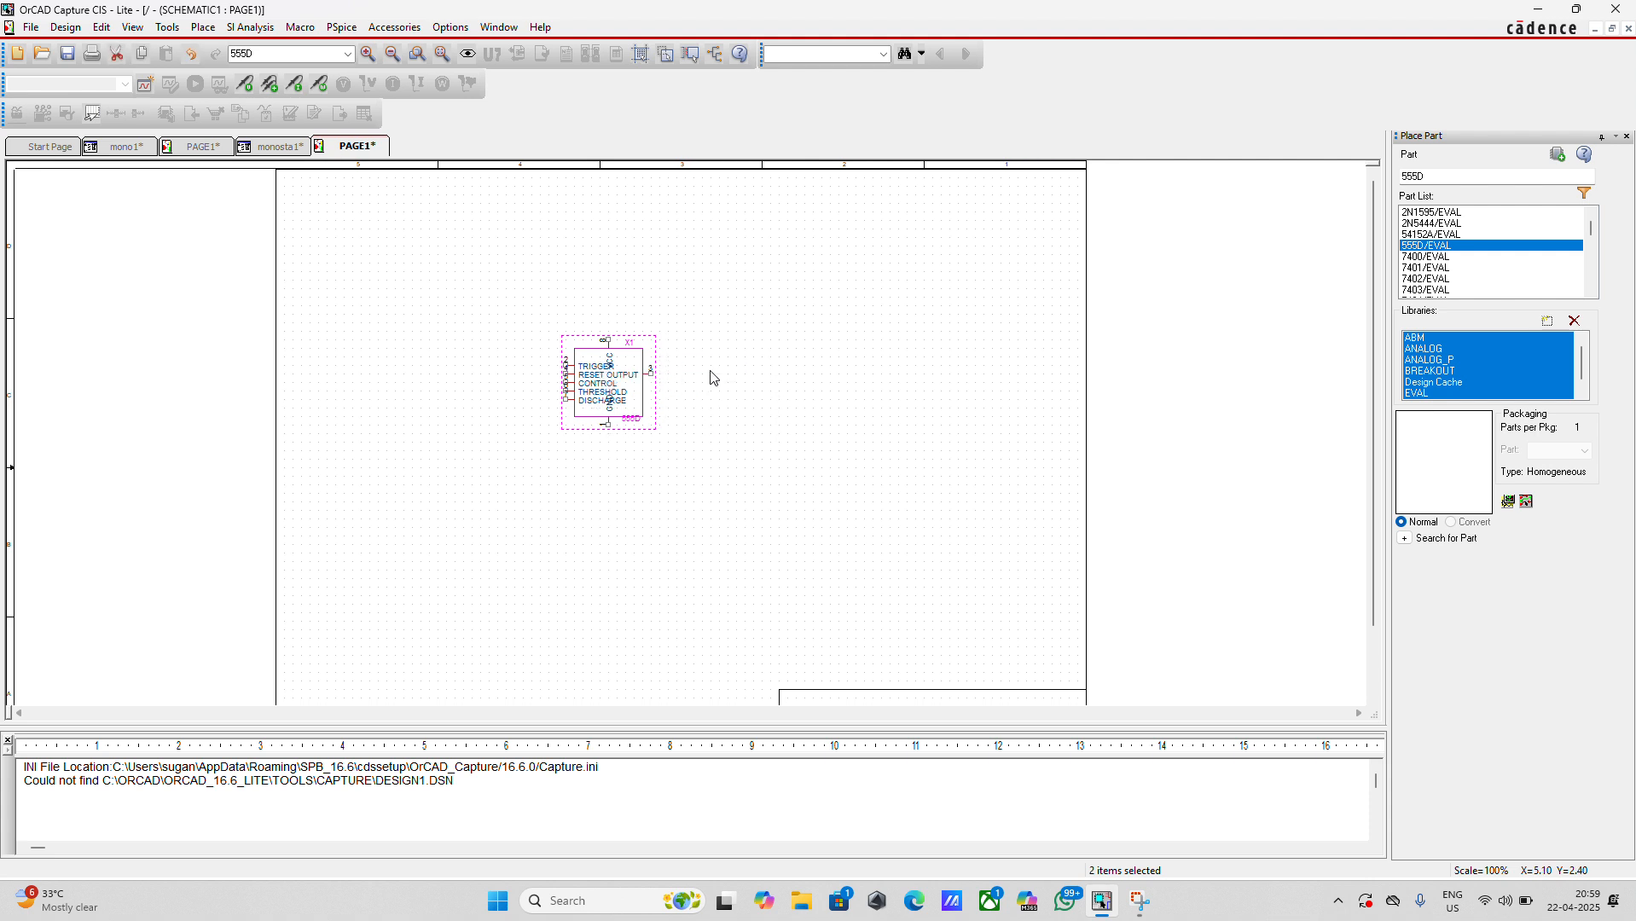
# Place two vertical PSpice resistors, one to the right of the 555D timer and one to its upper left
pyautogui.rightClick(610, 397)
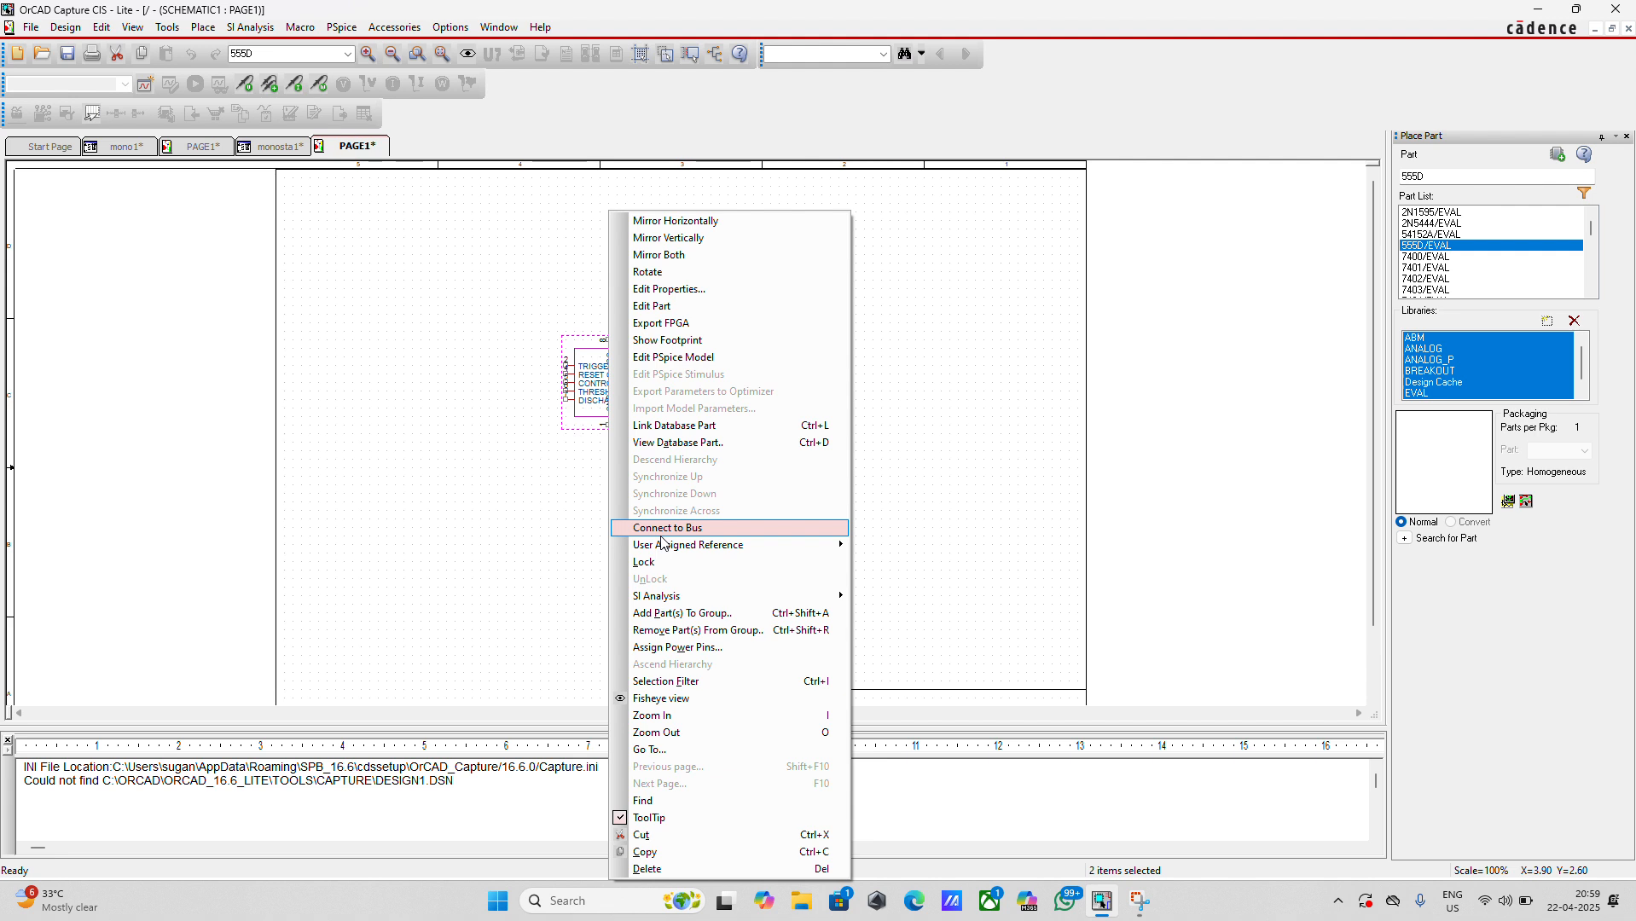
pyautogui.click(784, 716)
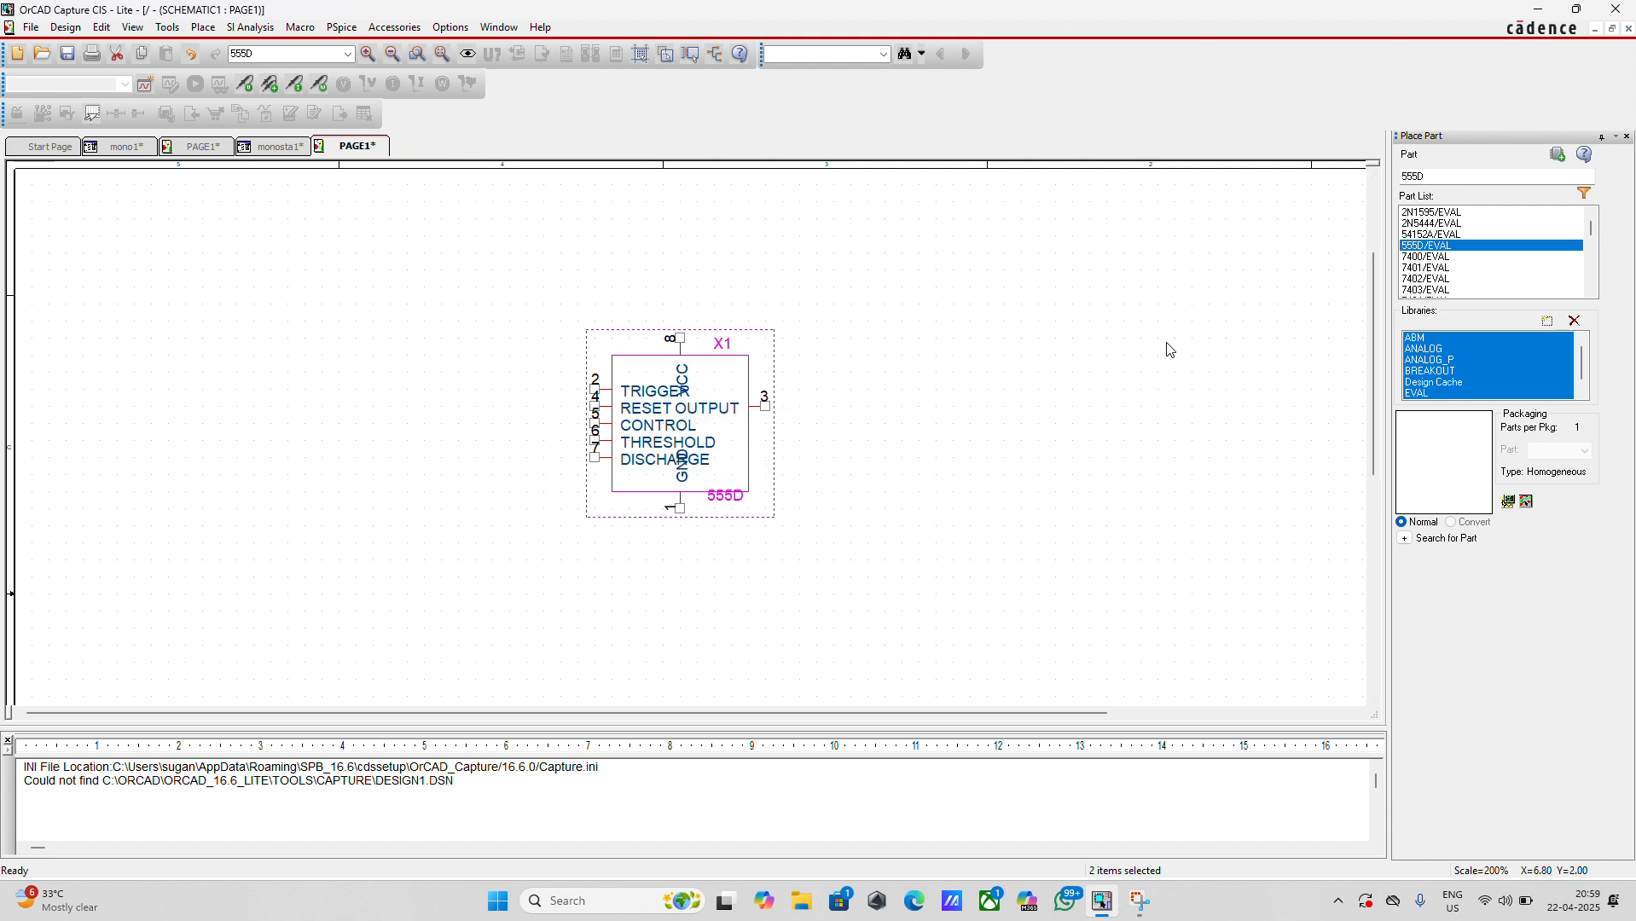
pyautogui.click(204, 28)
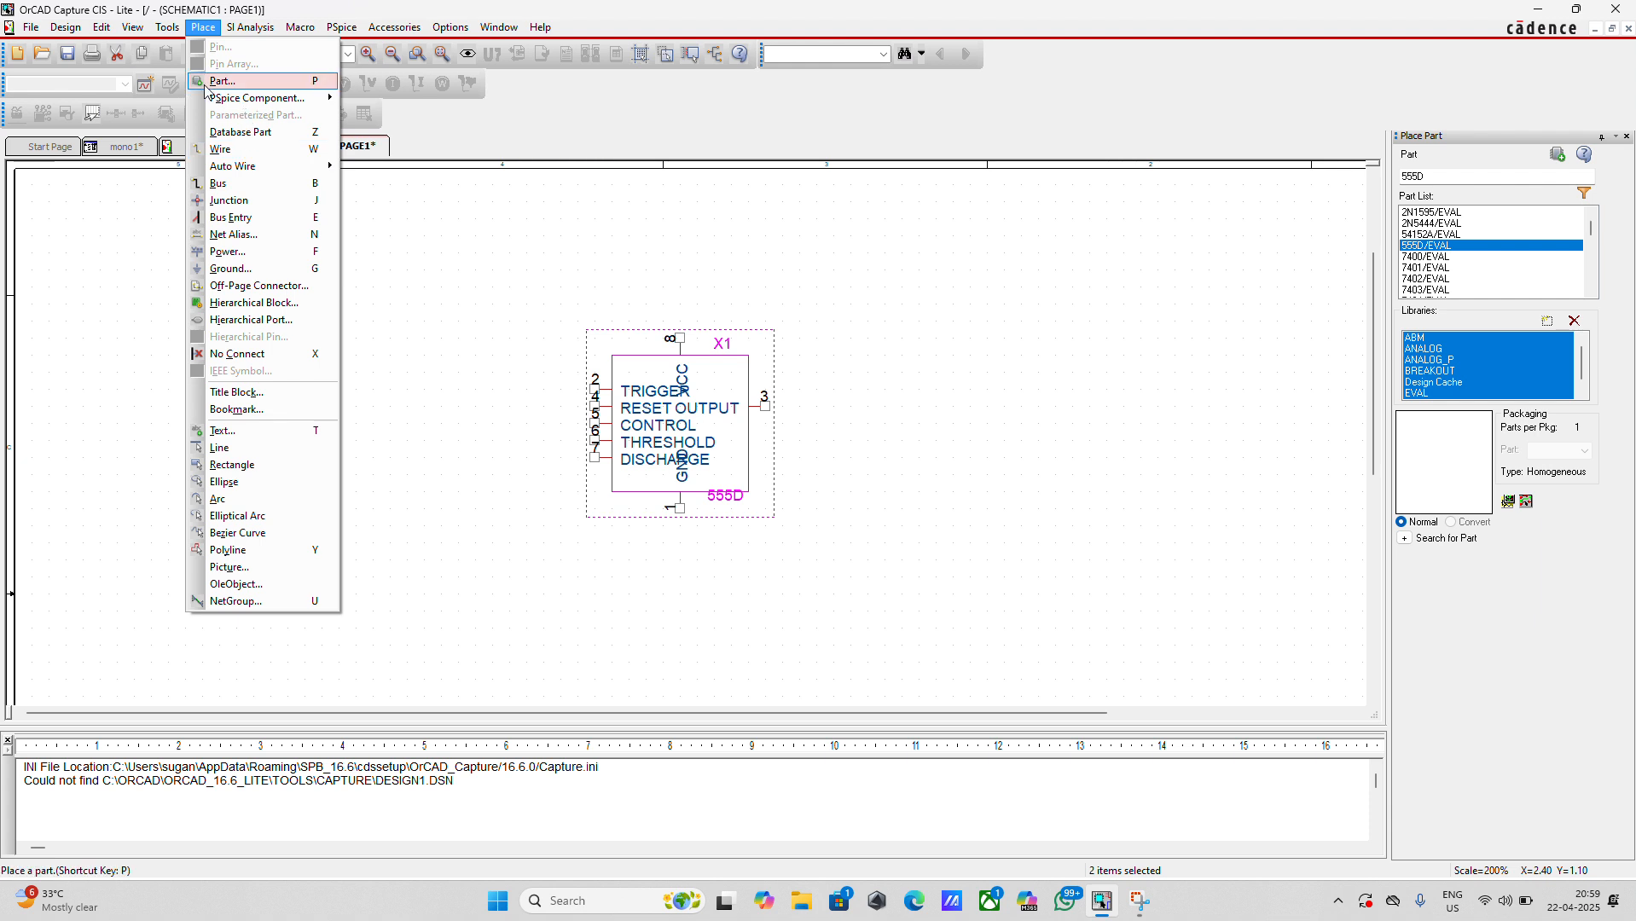
pyautogui.moveTo(294, 100)
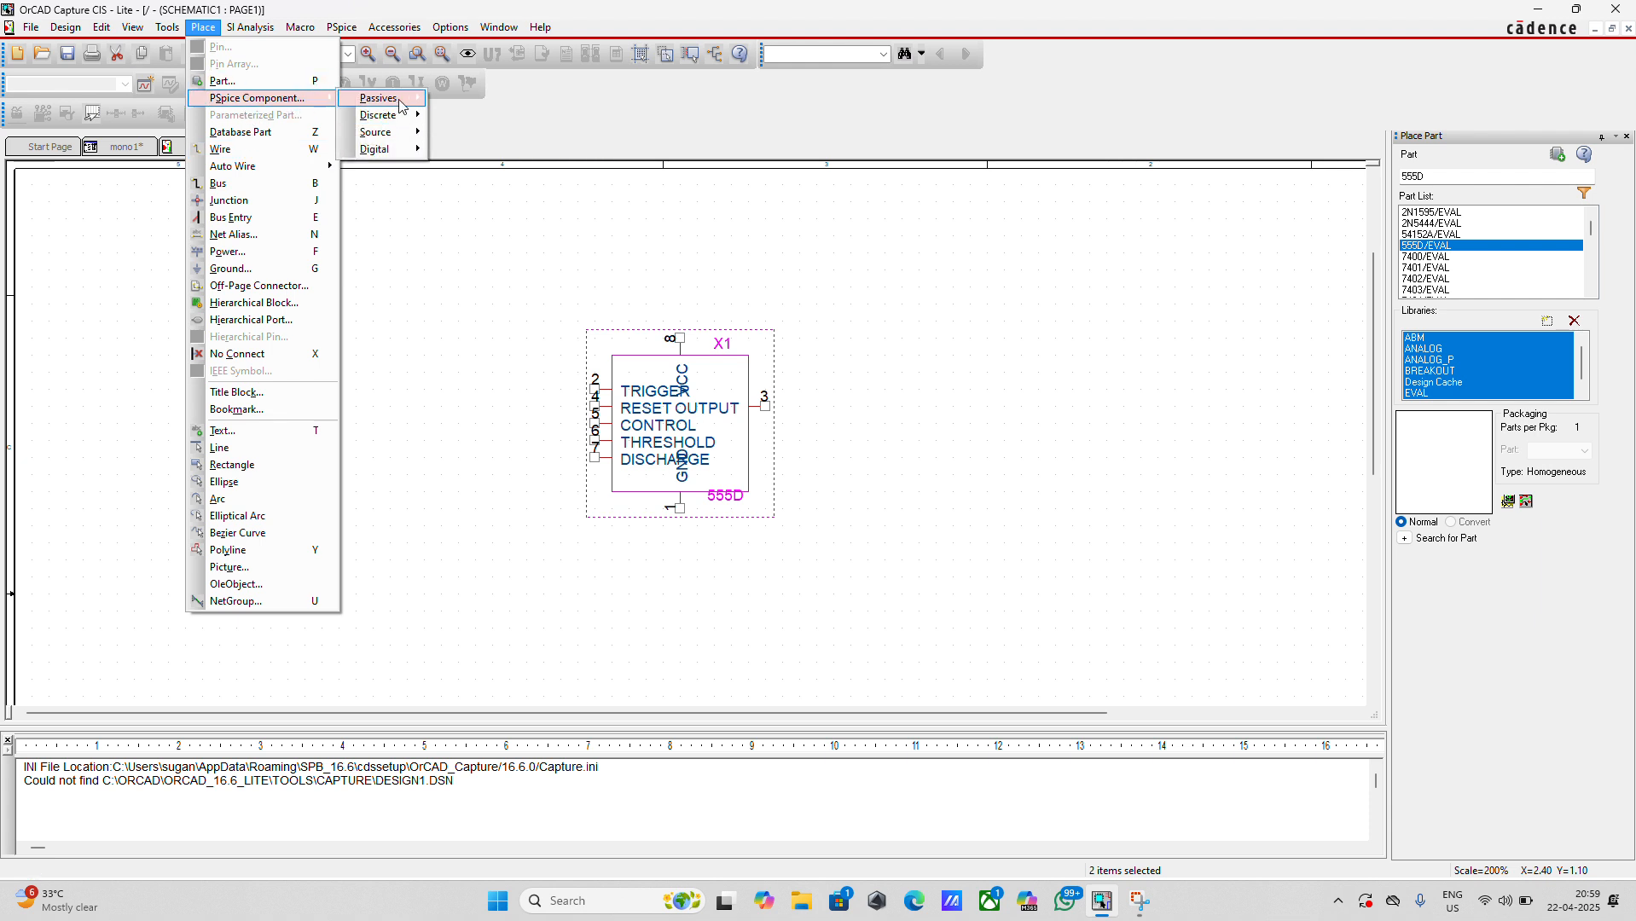
pyautogui.moveTo(383, 98)
pyautogui.click(458, 106)
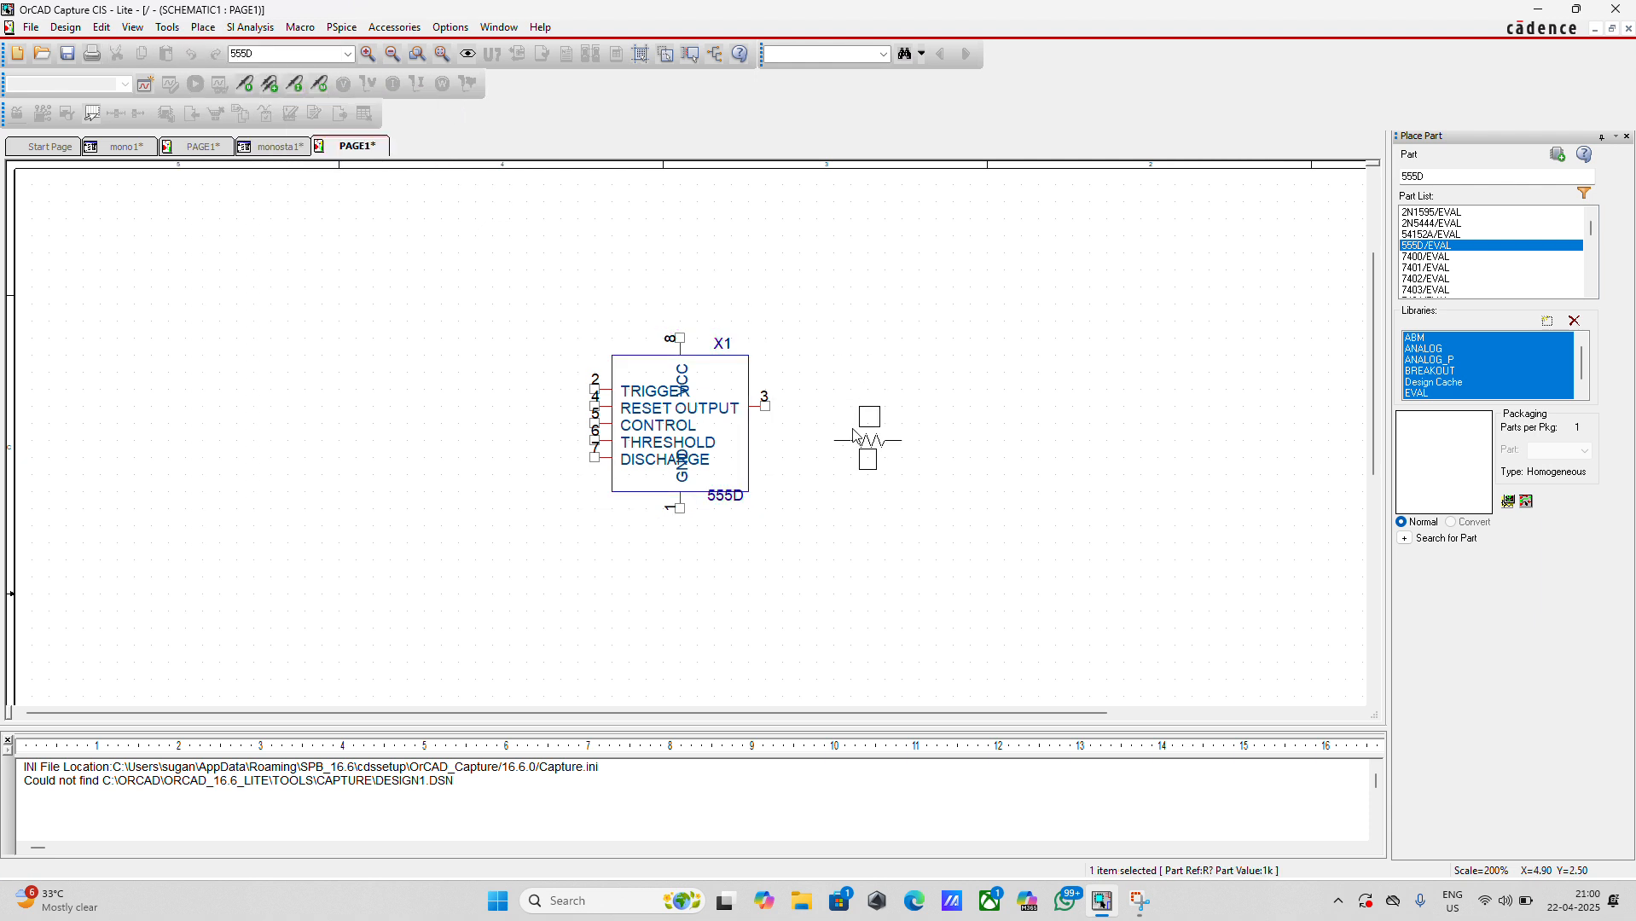
pyautogui.rightClick(854, 435)
pyautogui.click(893, 510)
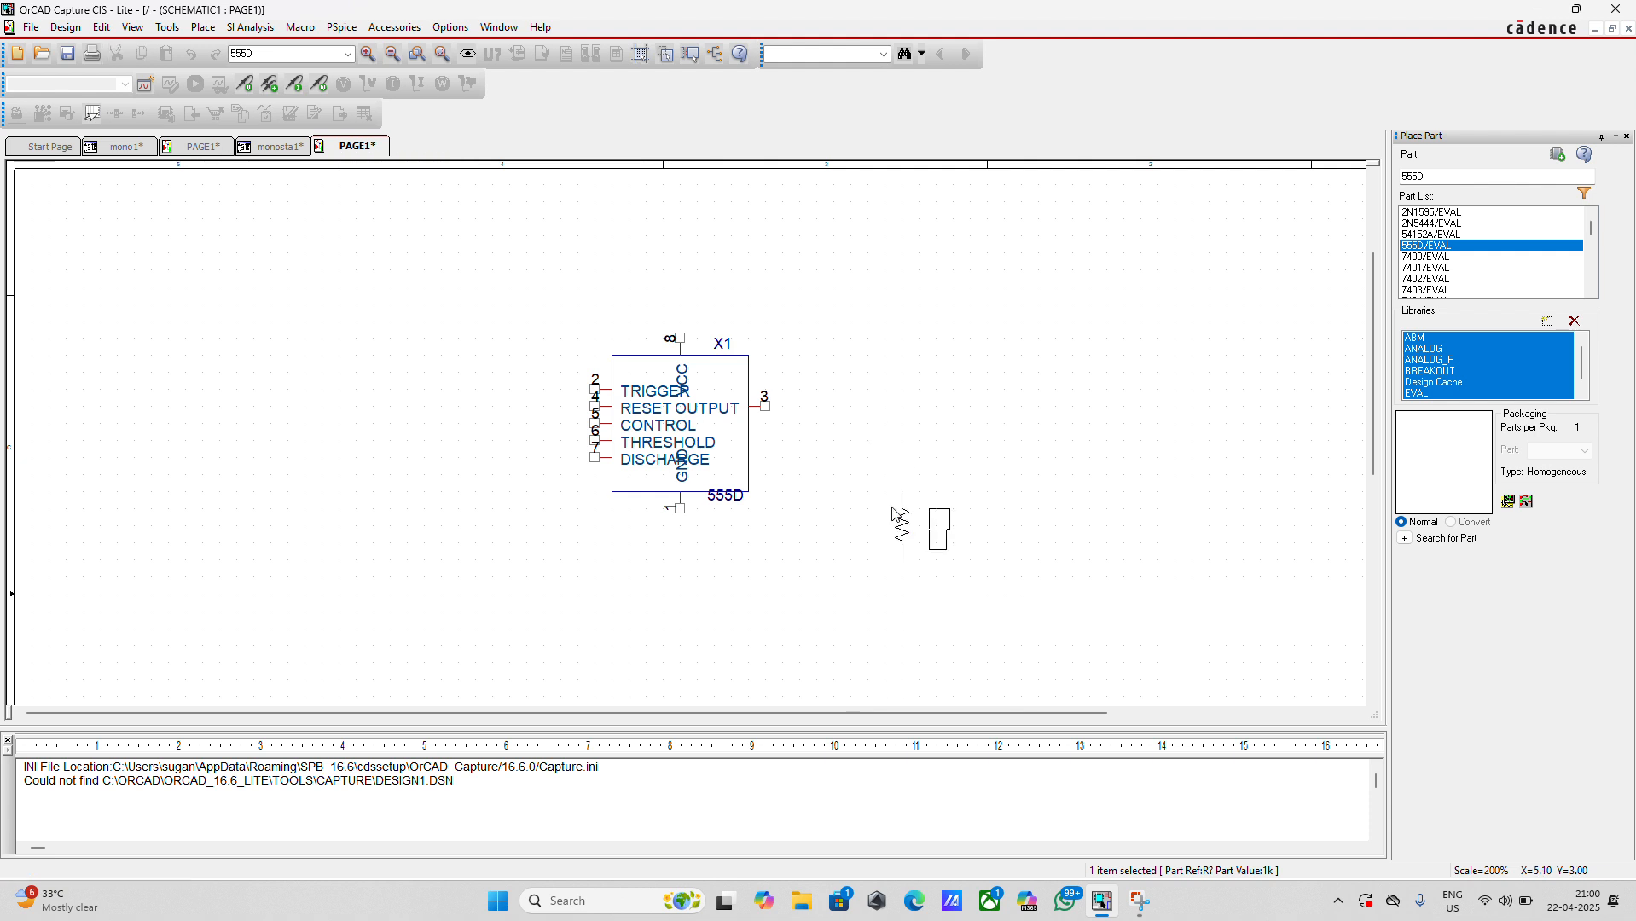
pyautogui.click(831, 441)
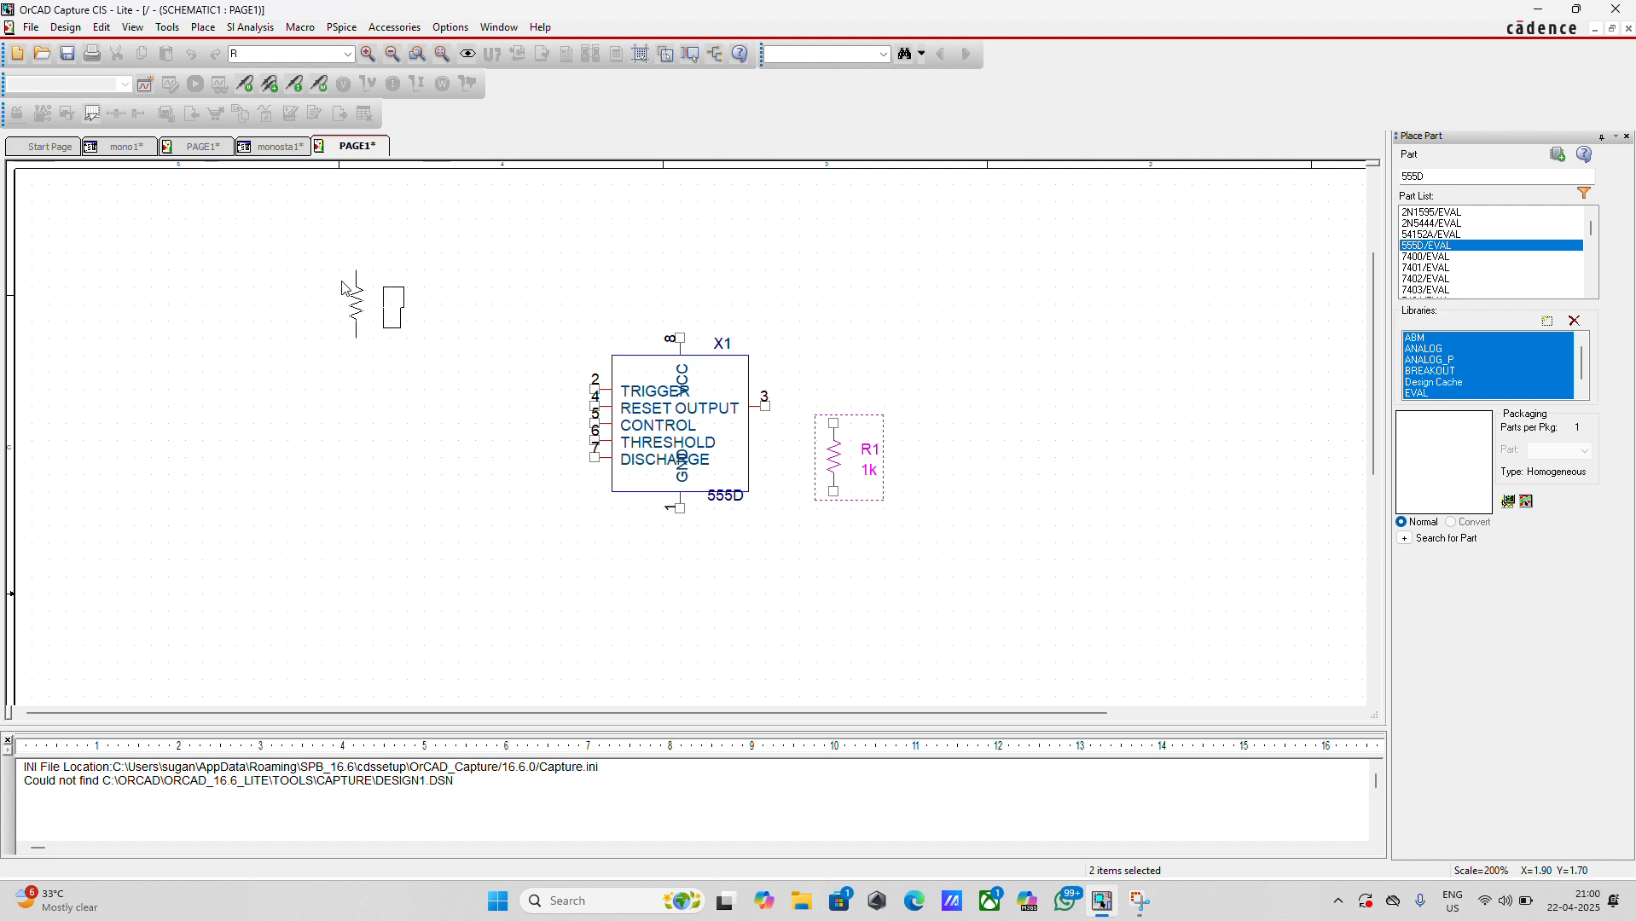
pyautogui.click(340, 278)
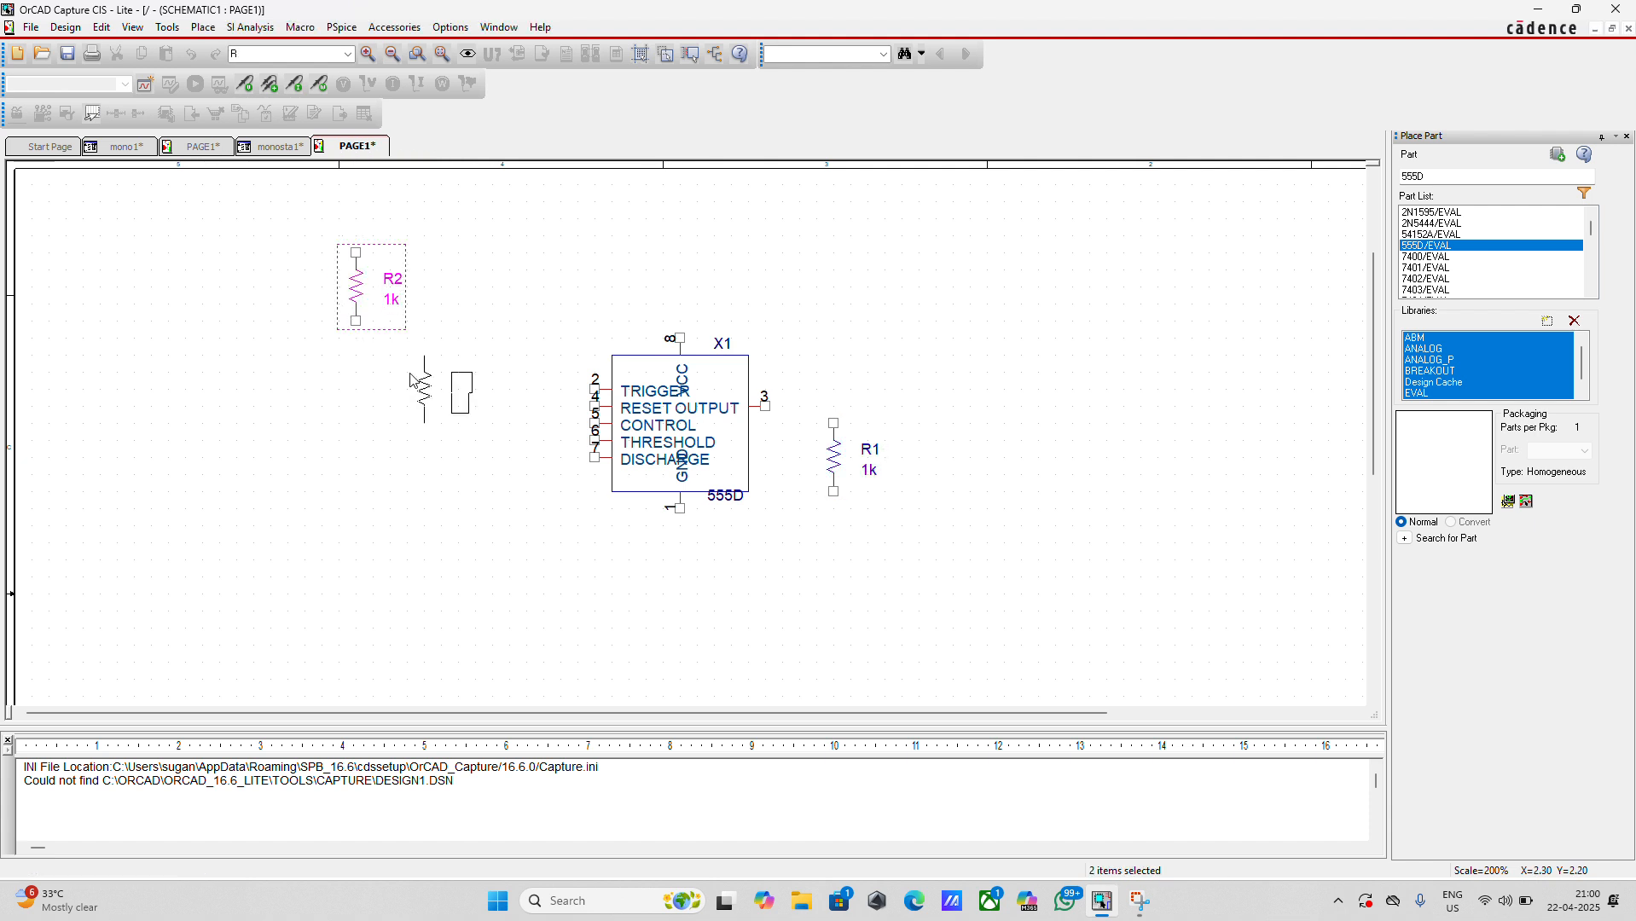
pyautogui.press('Escape')
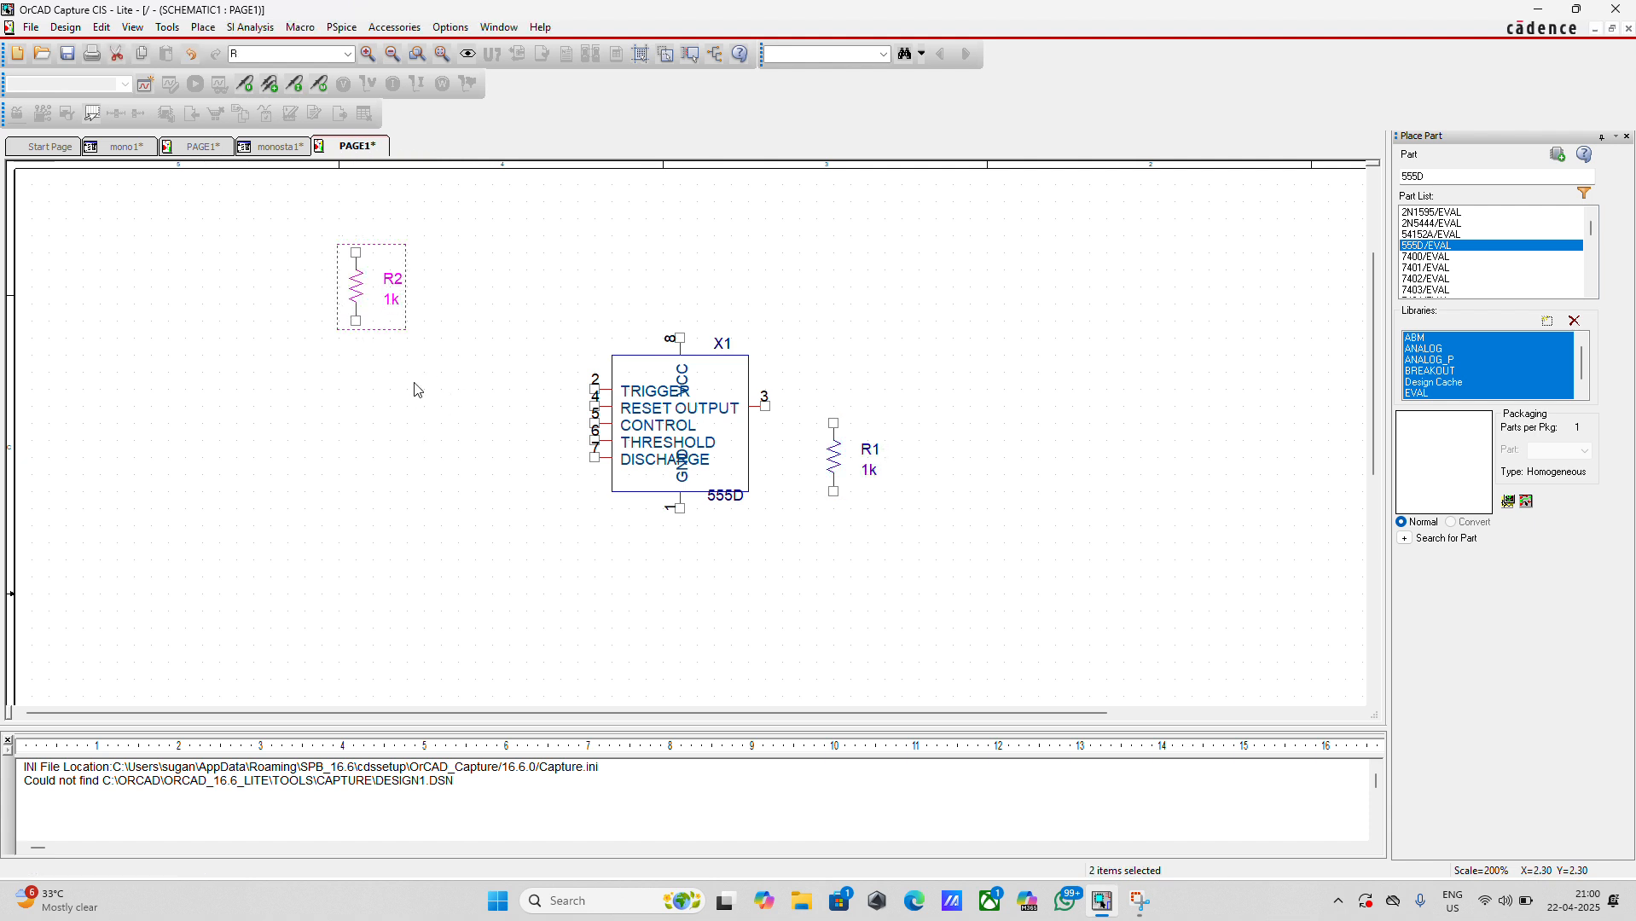
# Place two vertical PSpice capacitors side by side to the lower left of the 555D timer
pyautogui.click(204, 28)
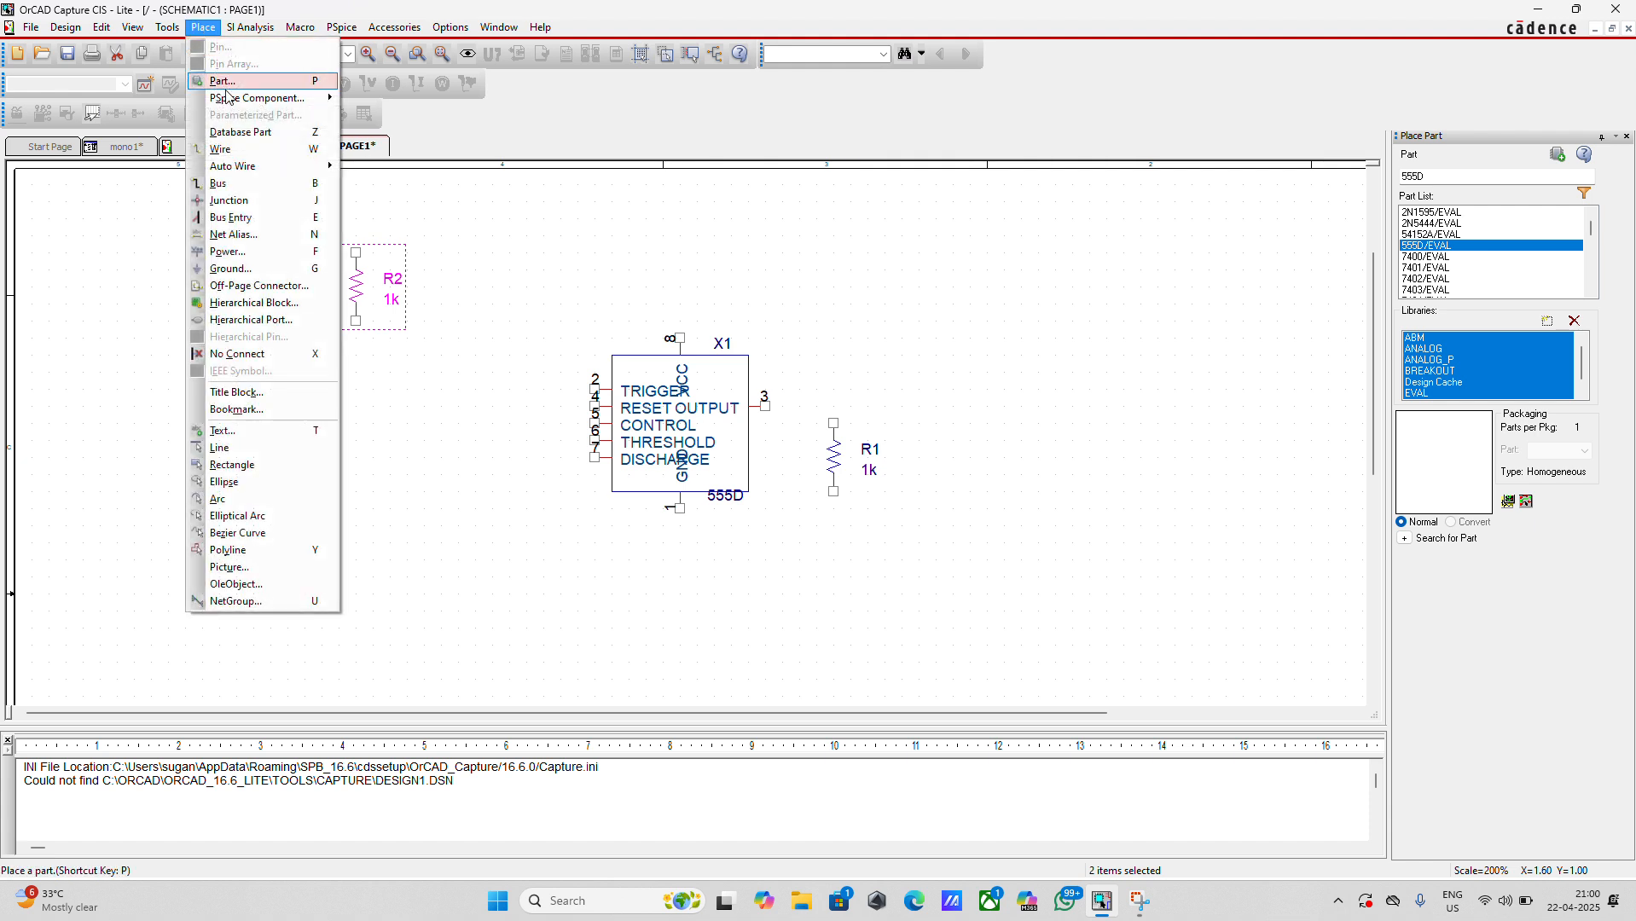
pyautogui.moveTo(229, 100)
pyautogui.moveTo(384, 99)
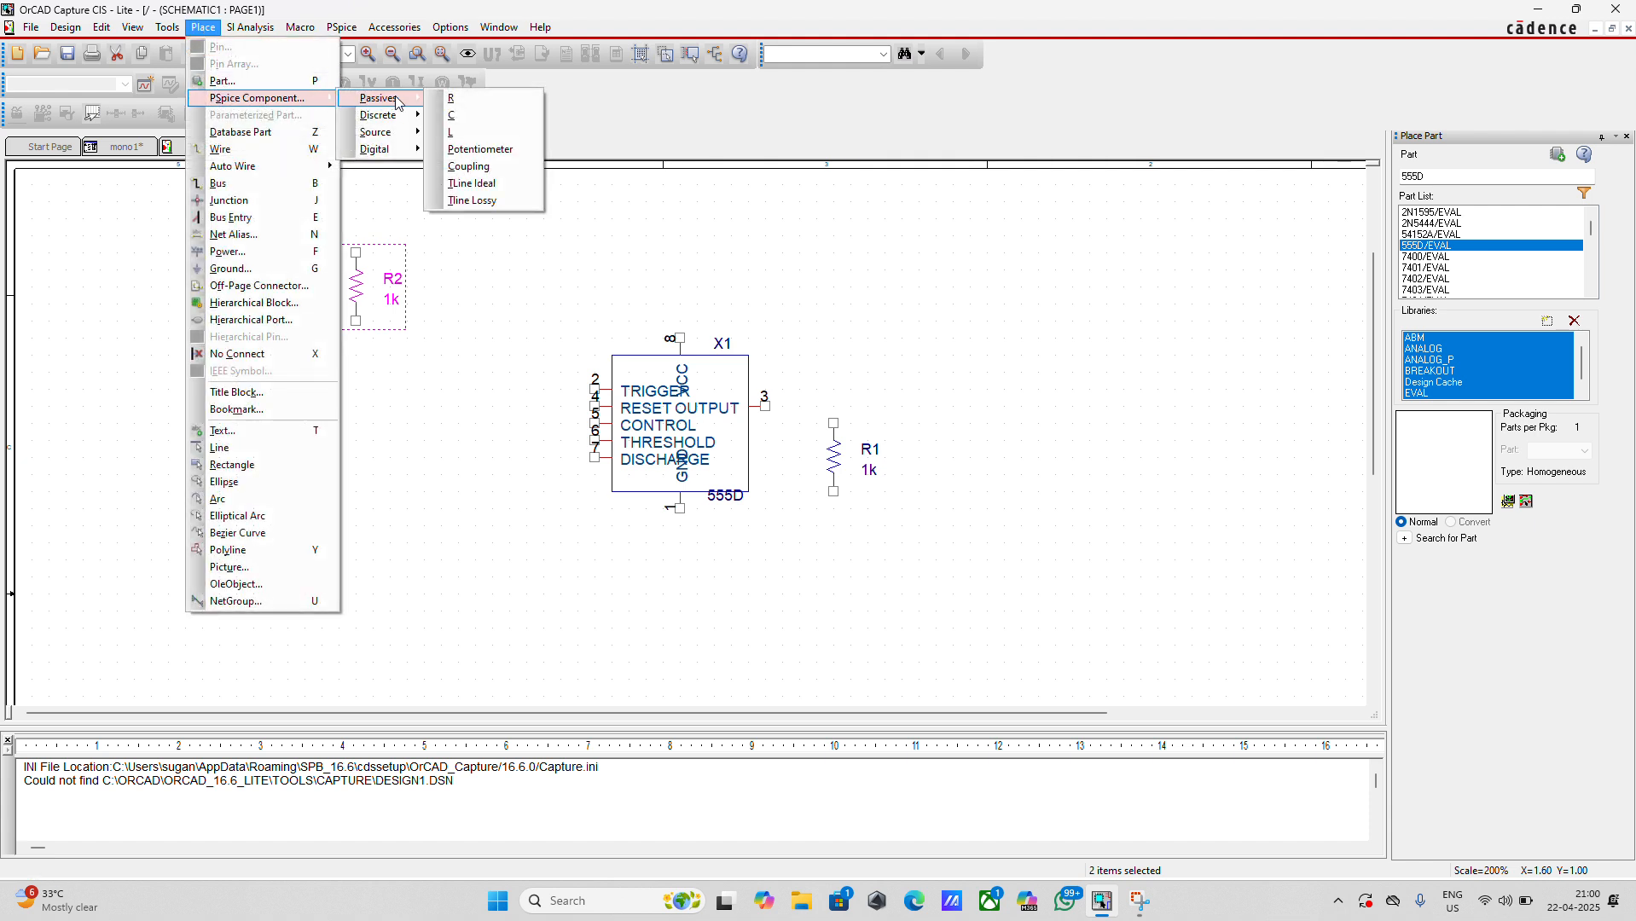
pyautogui.click(461, 124)
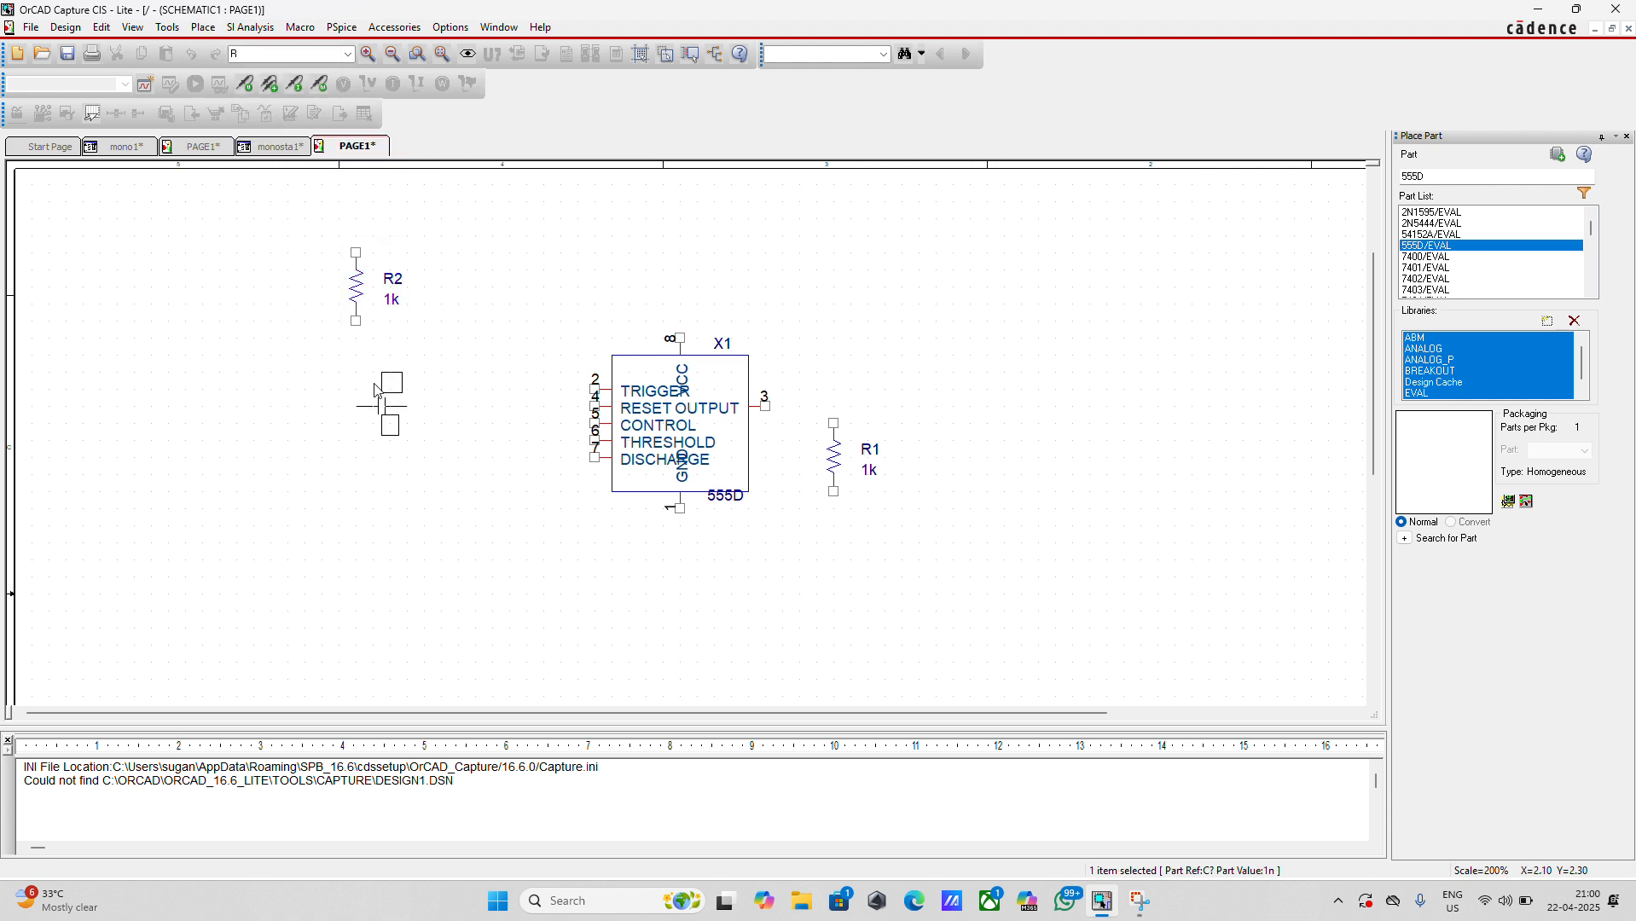
pyautogui.rightClick(338, 440)
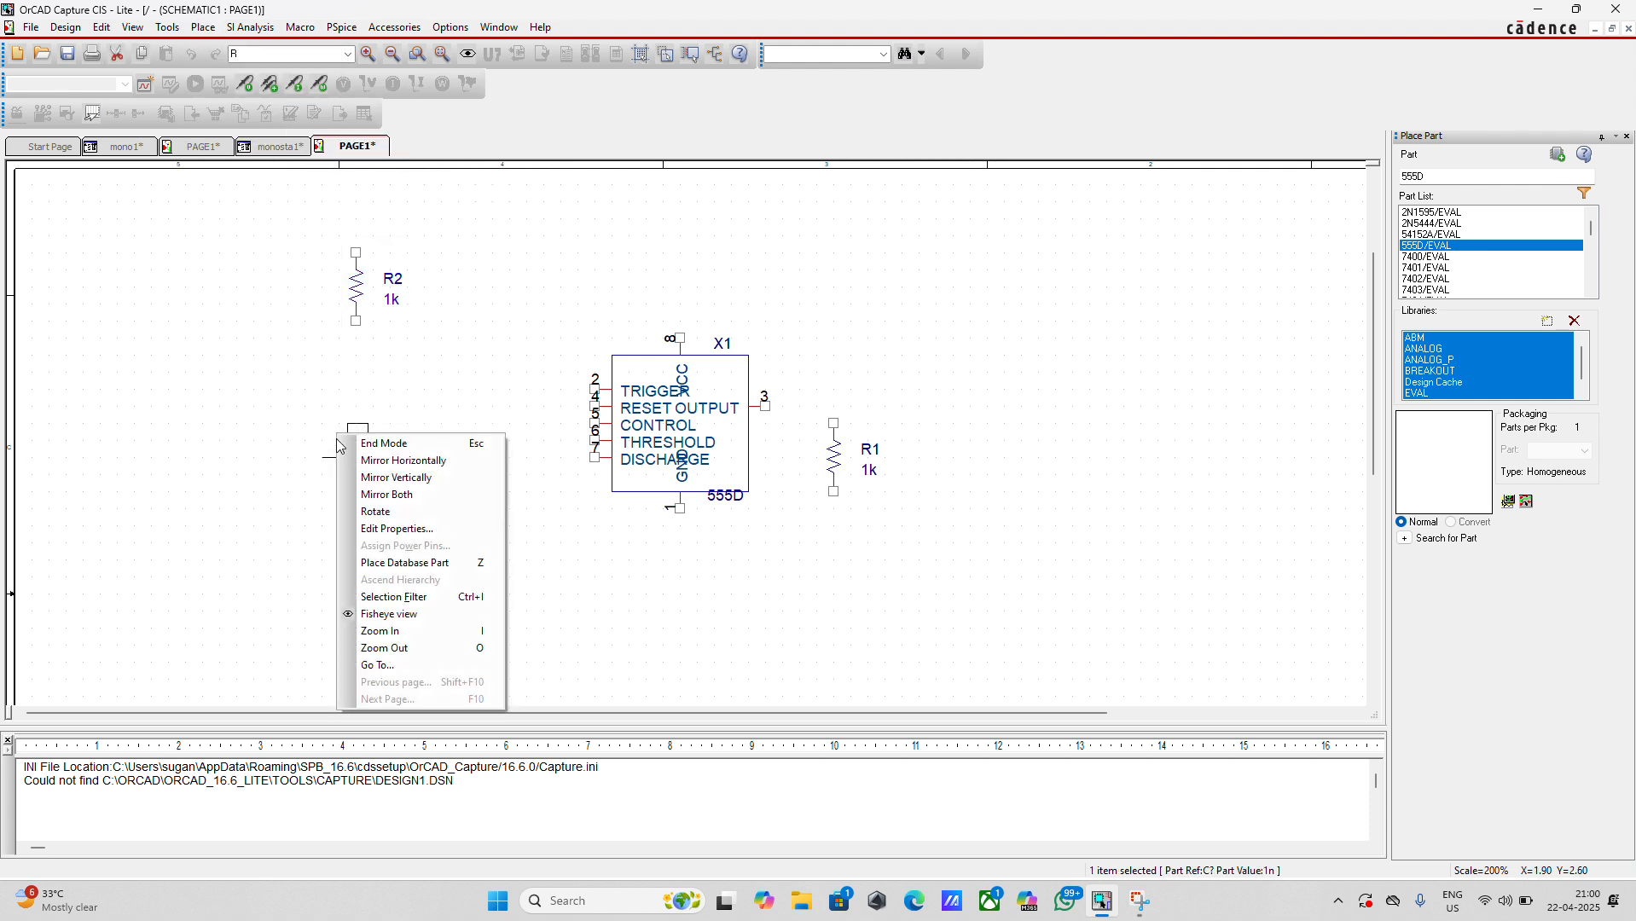
pyautogui.click(365, 513)
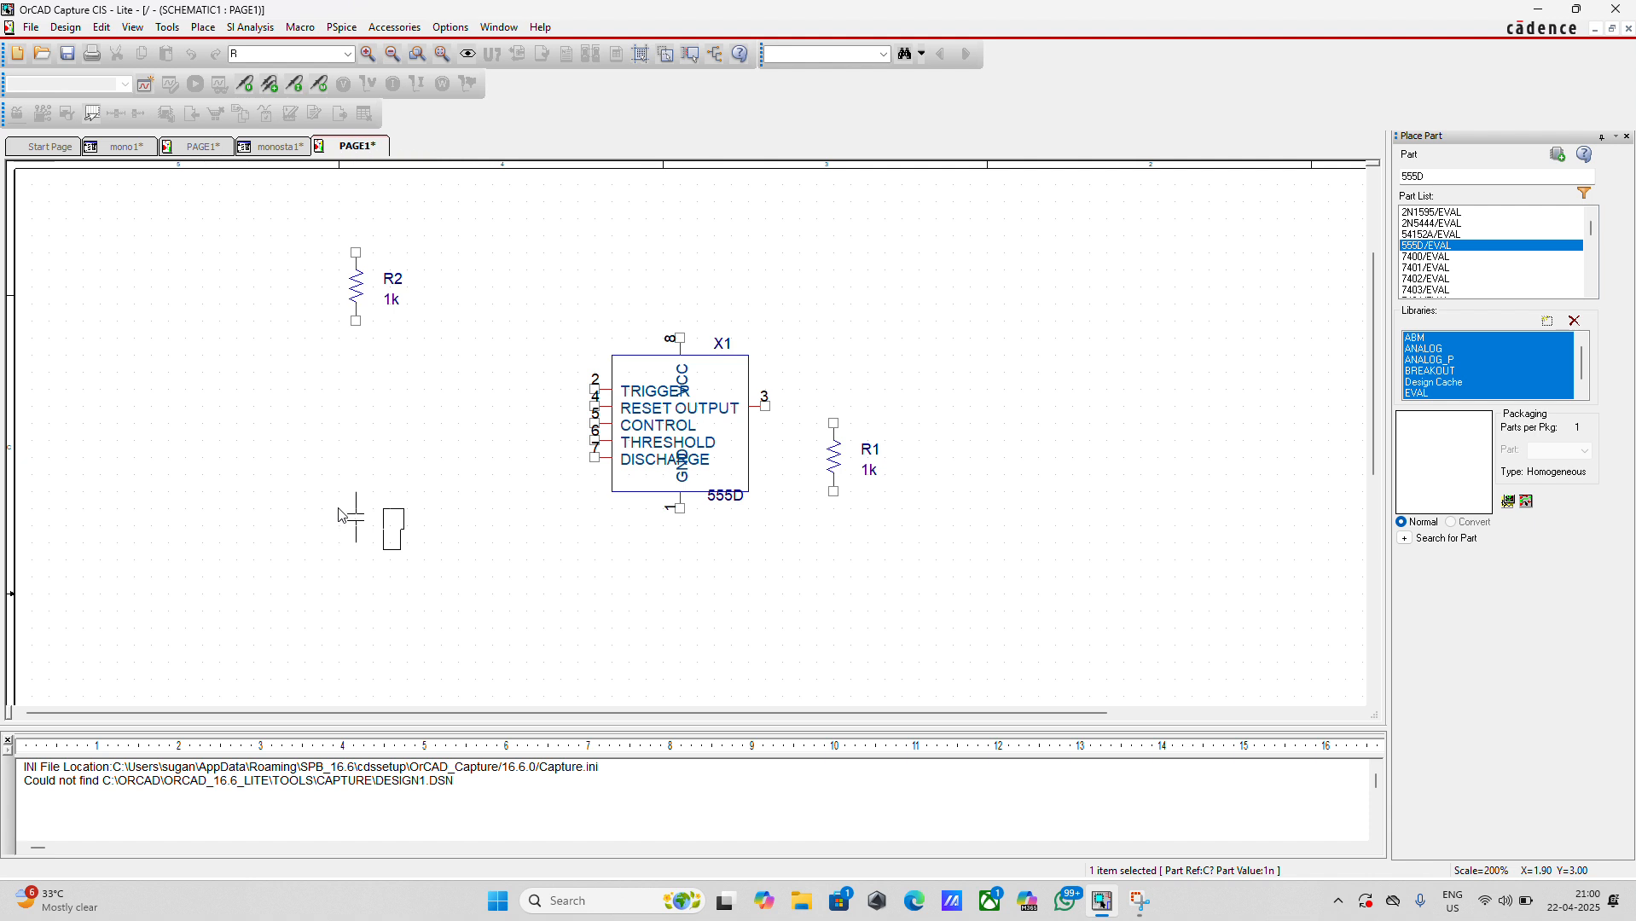
pyautogui.click(342, 514)
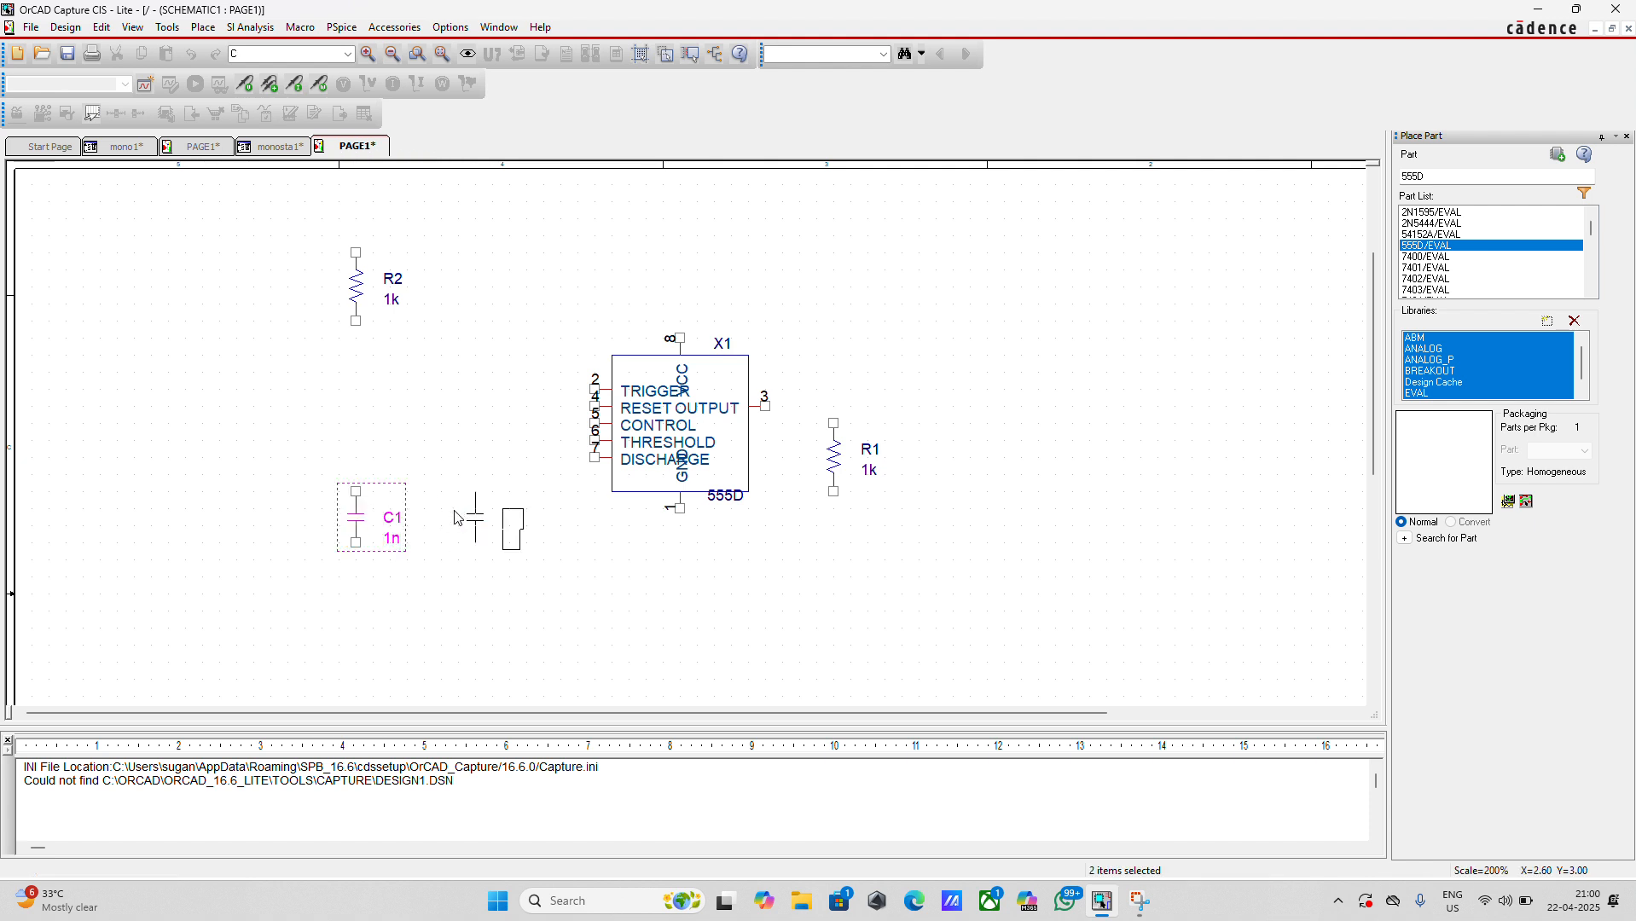
pyautogui.click(460, 519)
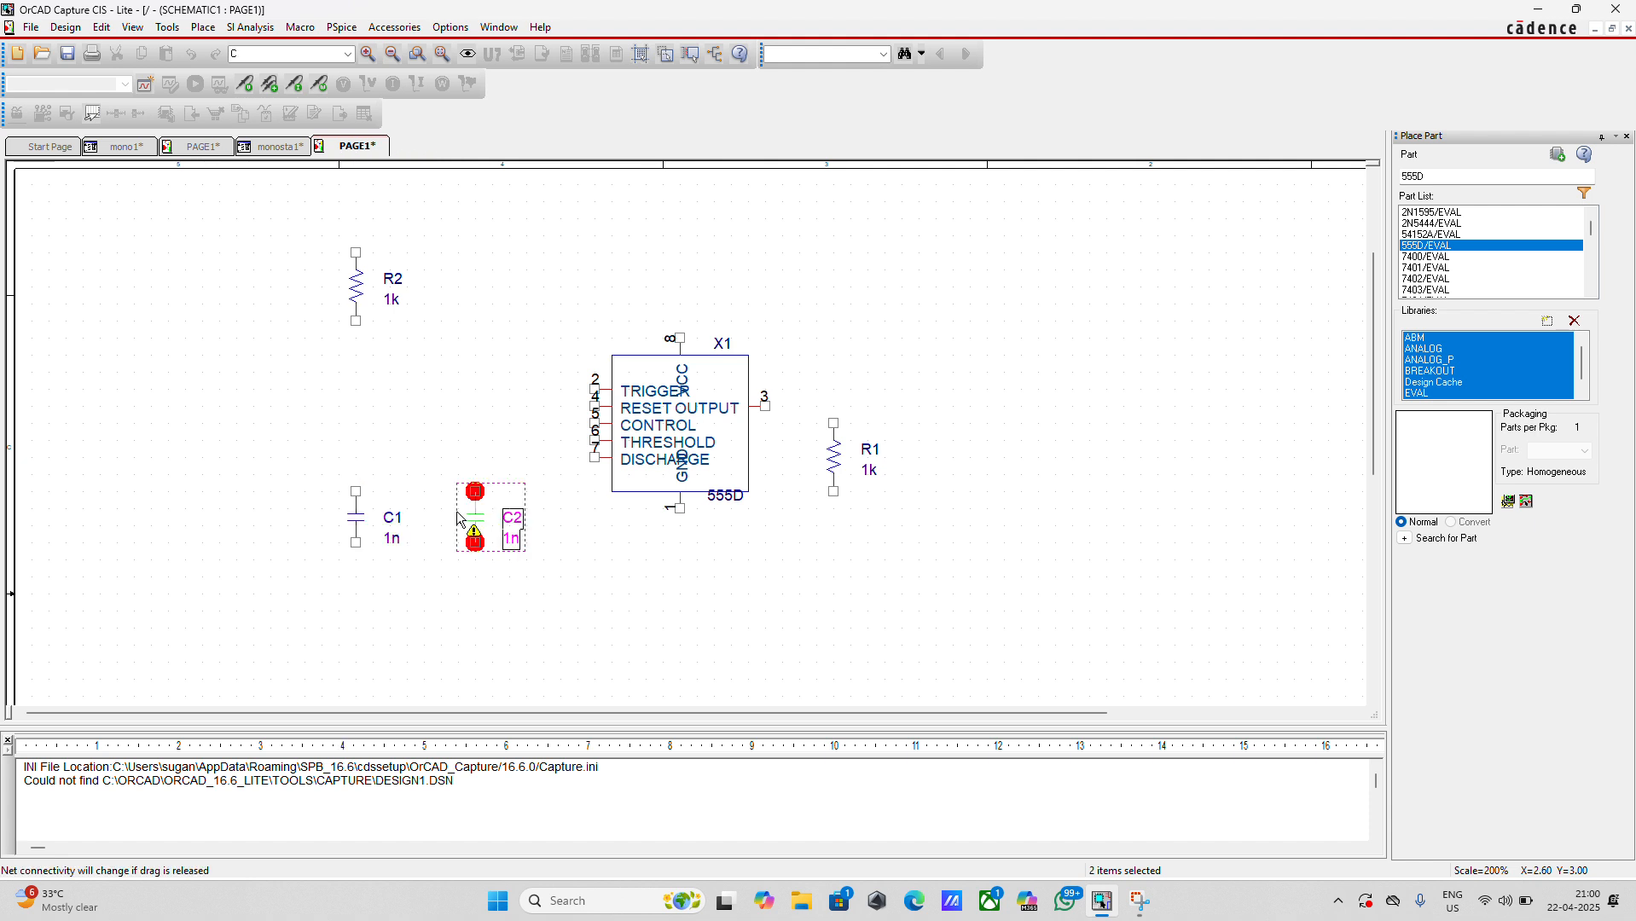
pyautogui.press('Escape')
pyautogui.click(697, 616)
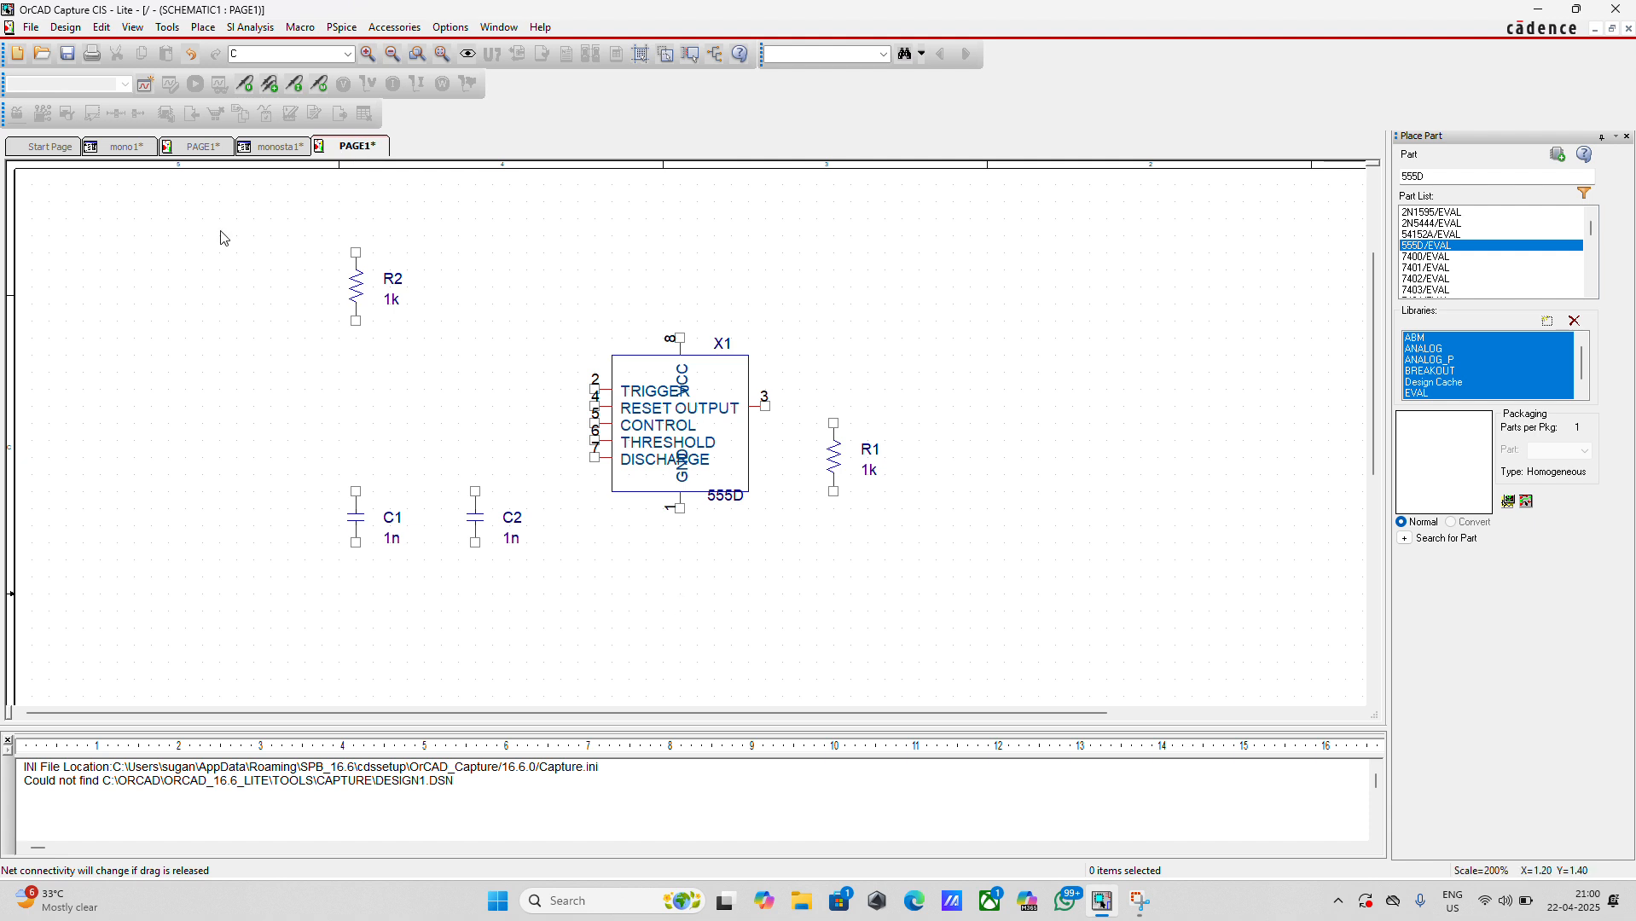
# Place a PSpice DC voltage source above the 555D timer's VCC pin, mirrored vertically
pyautogui.click(204, 28)
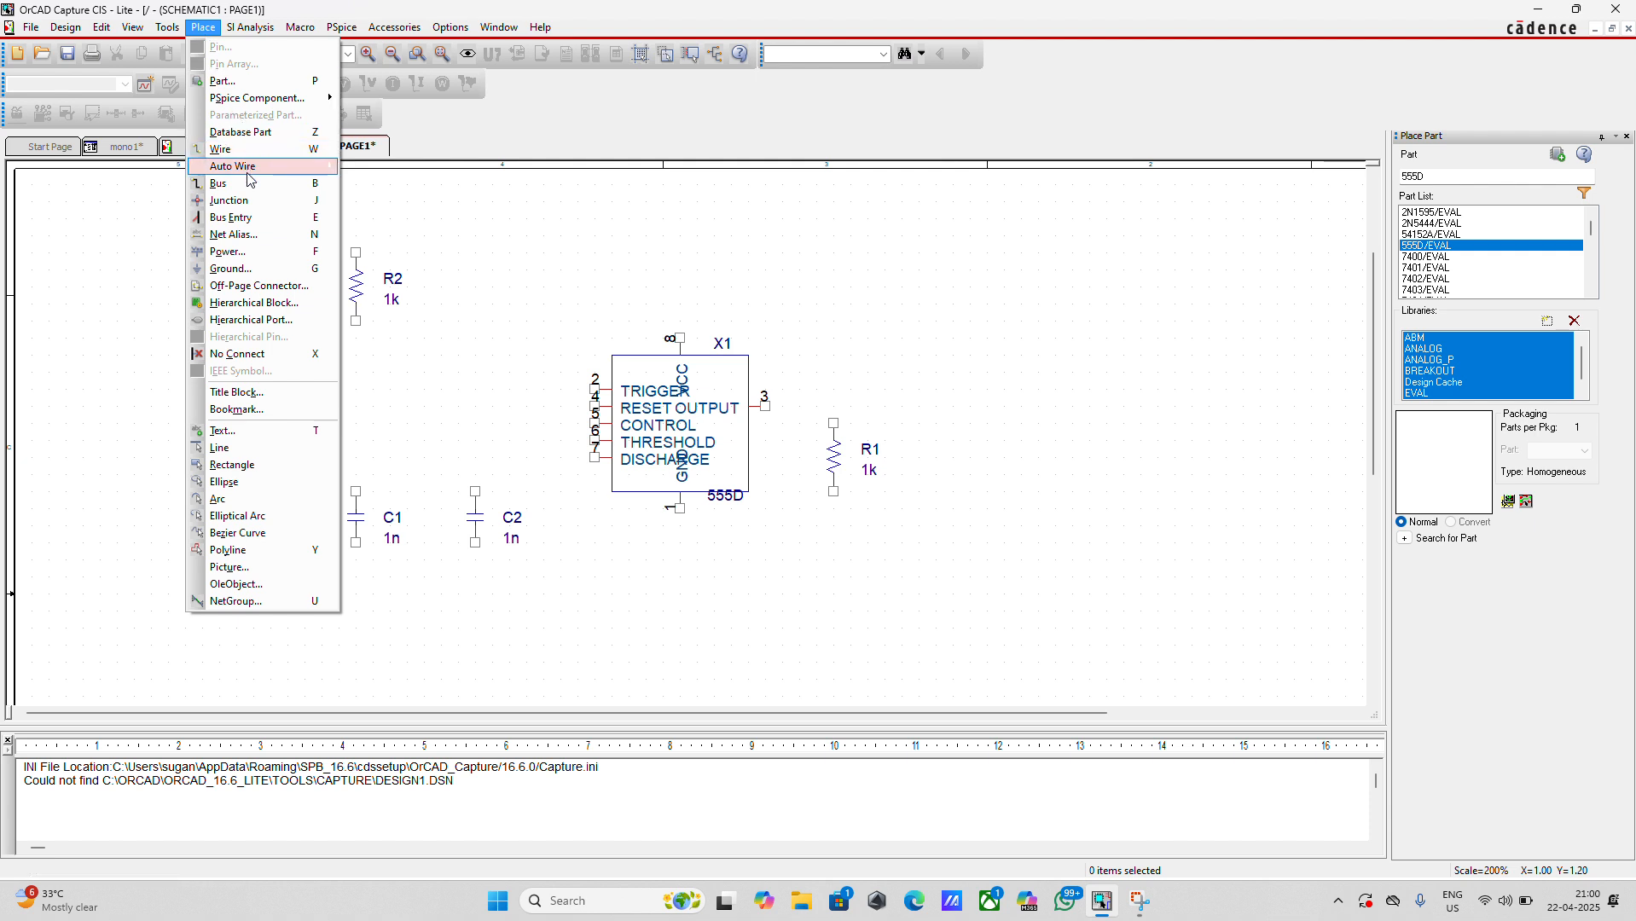
pyautogui.moveTo(266, 105)
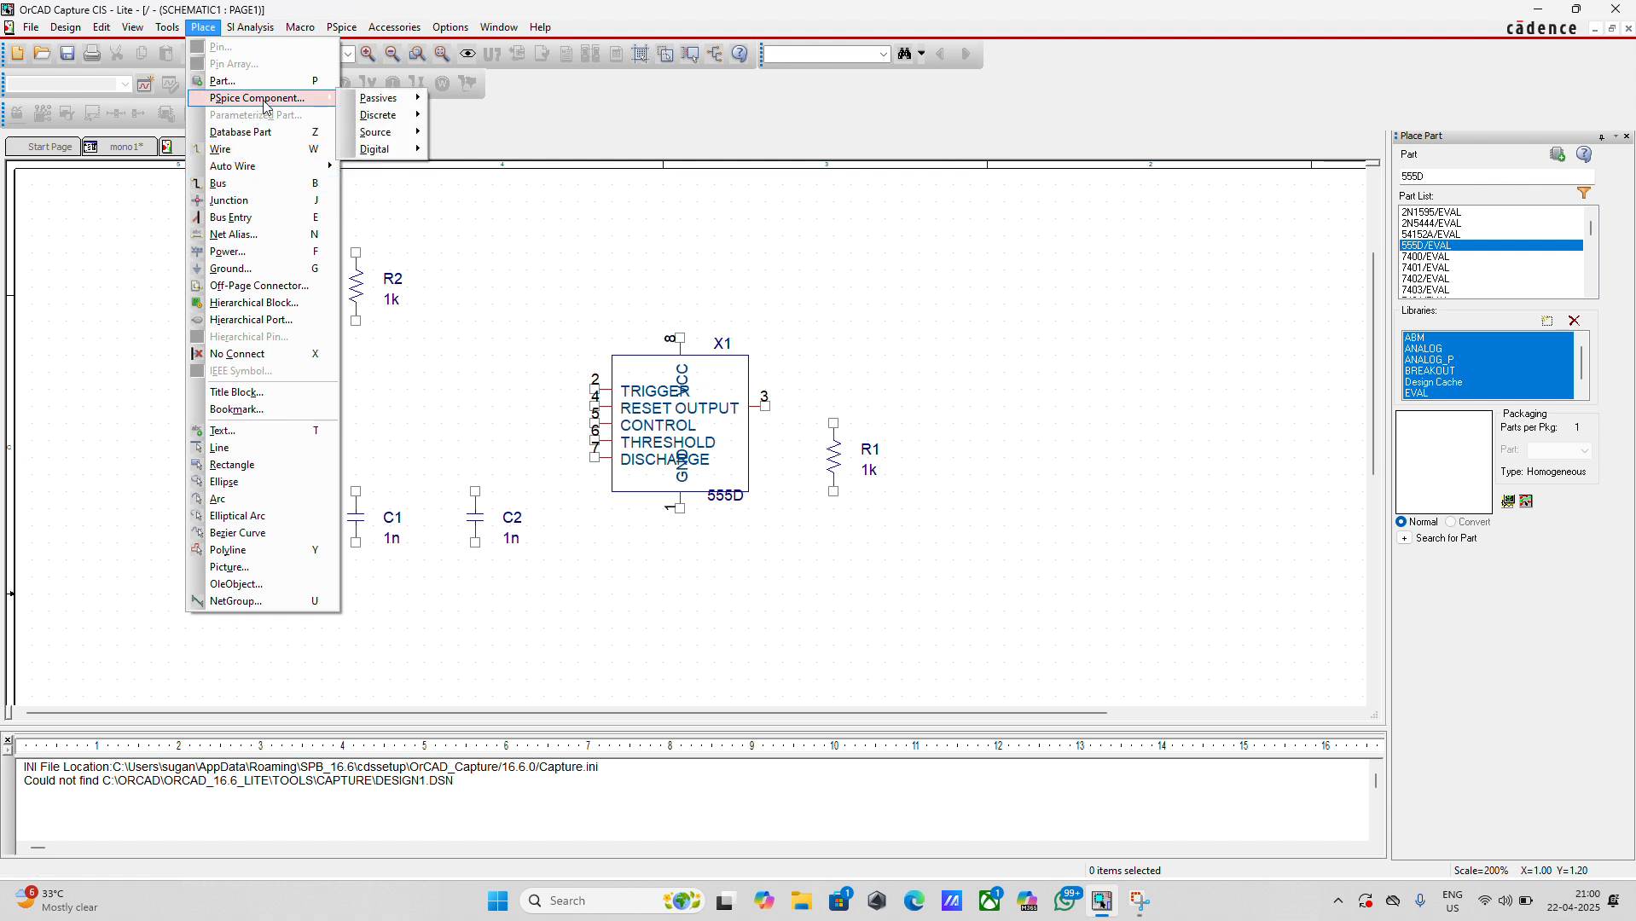
pyautogui.moveTo(397, 134)
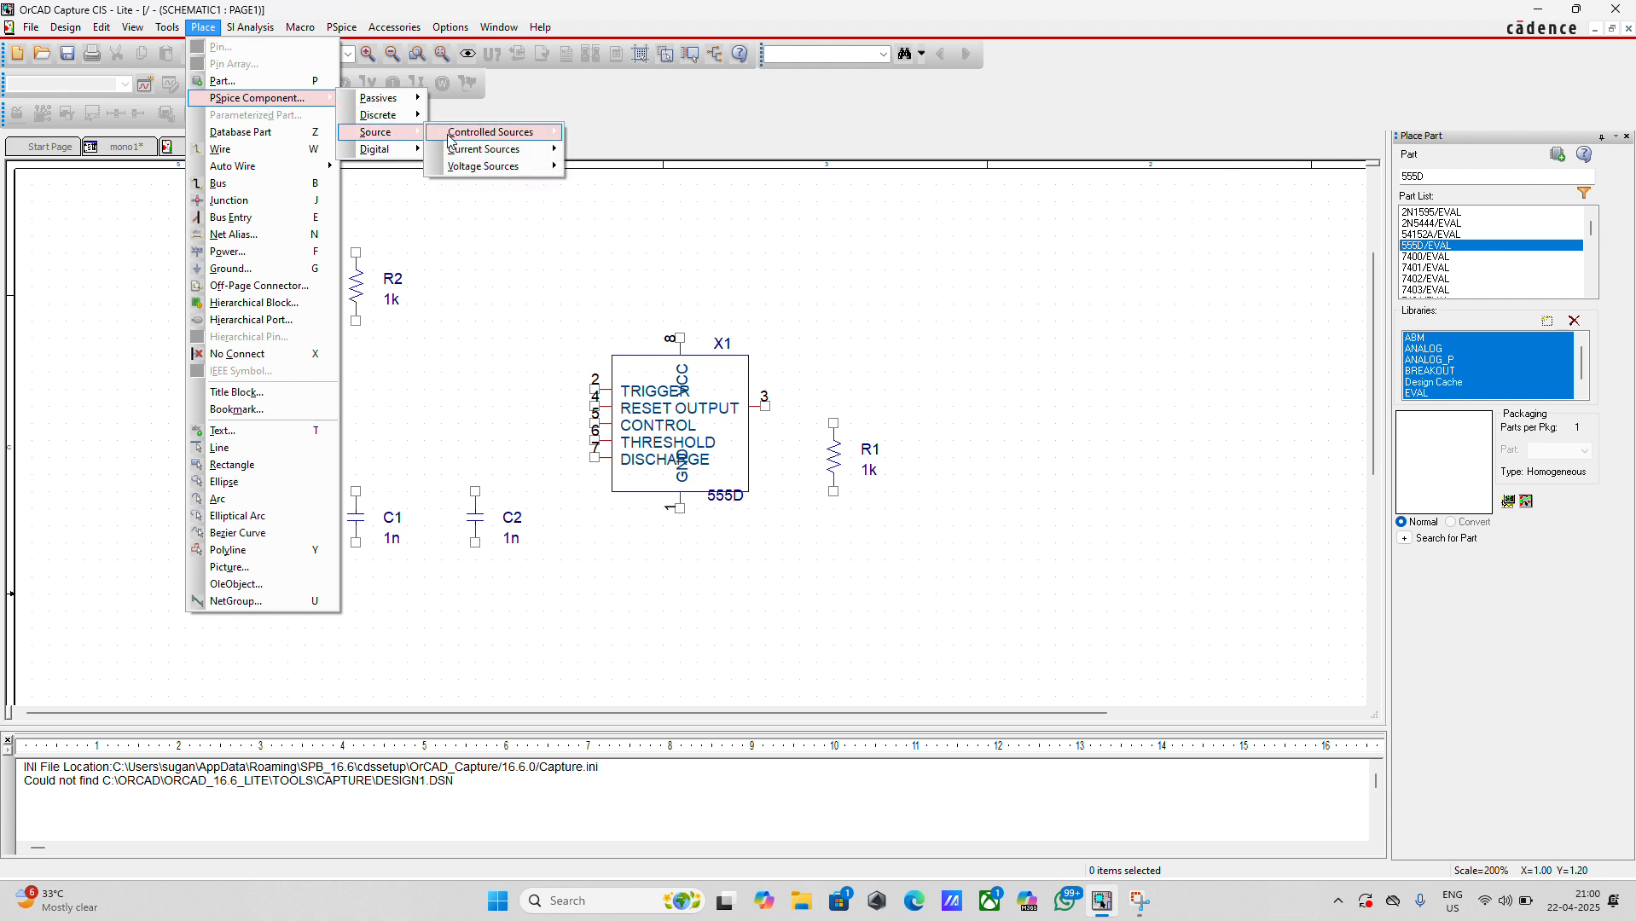
pyautogui.moveTo(490, 165)
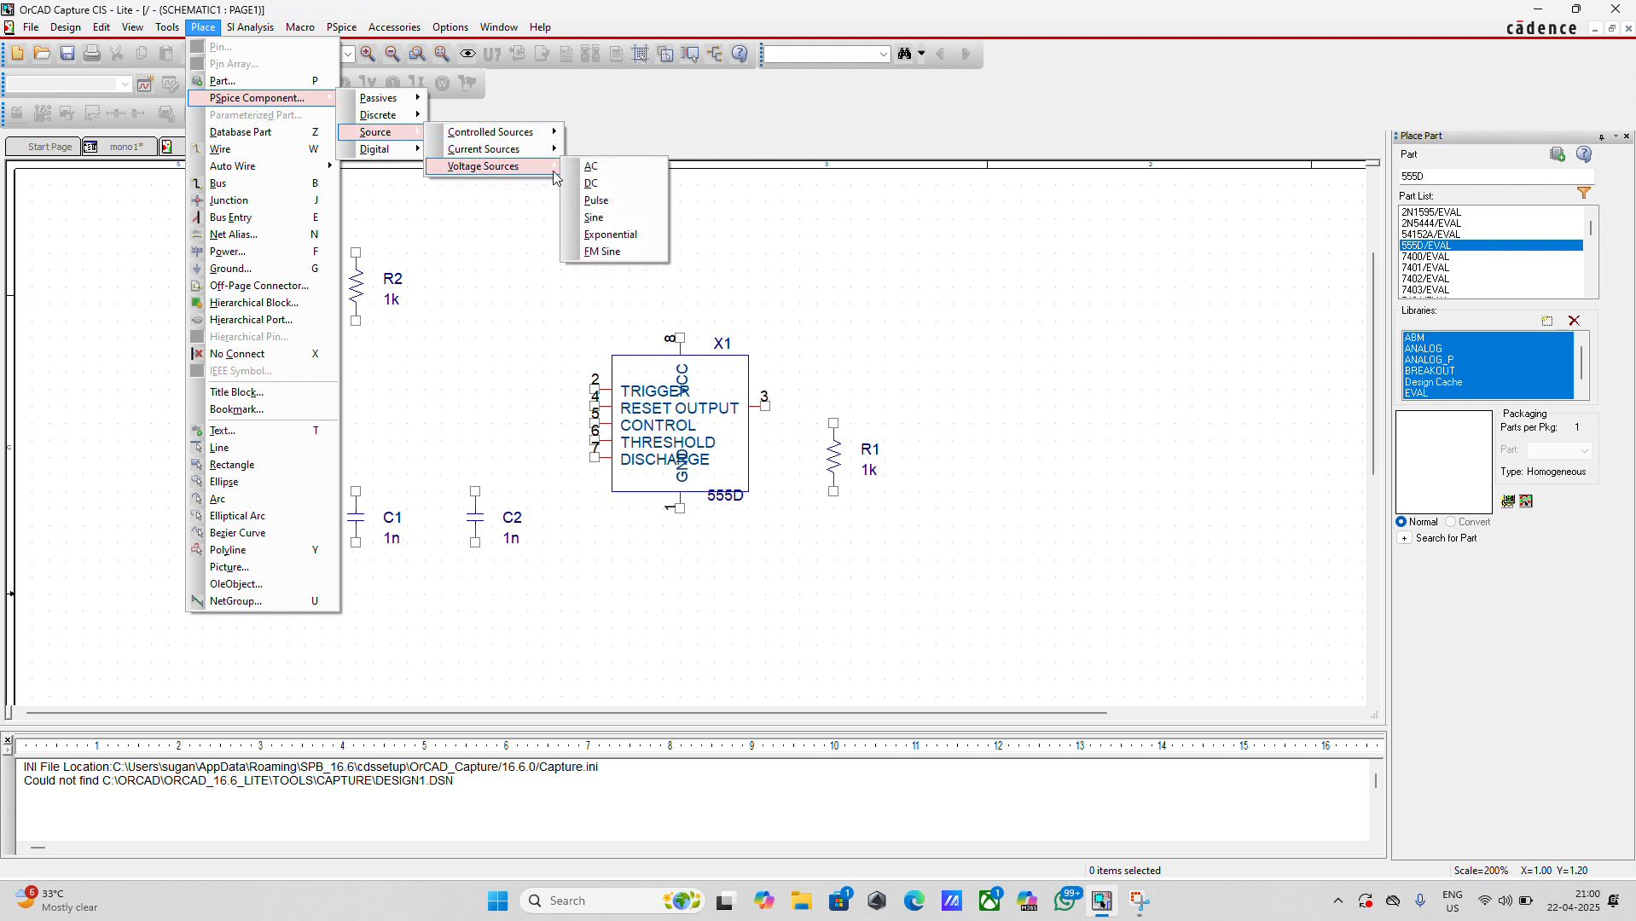
pyautogui.click(594, 186)
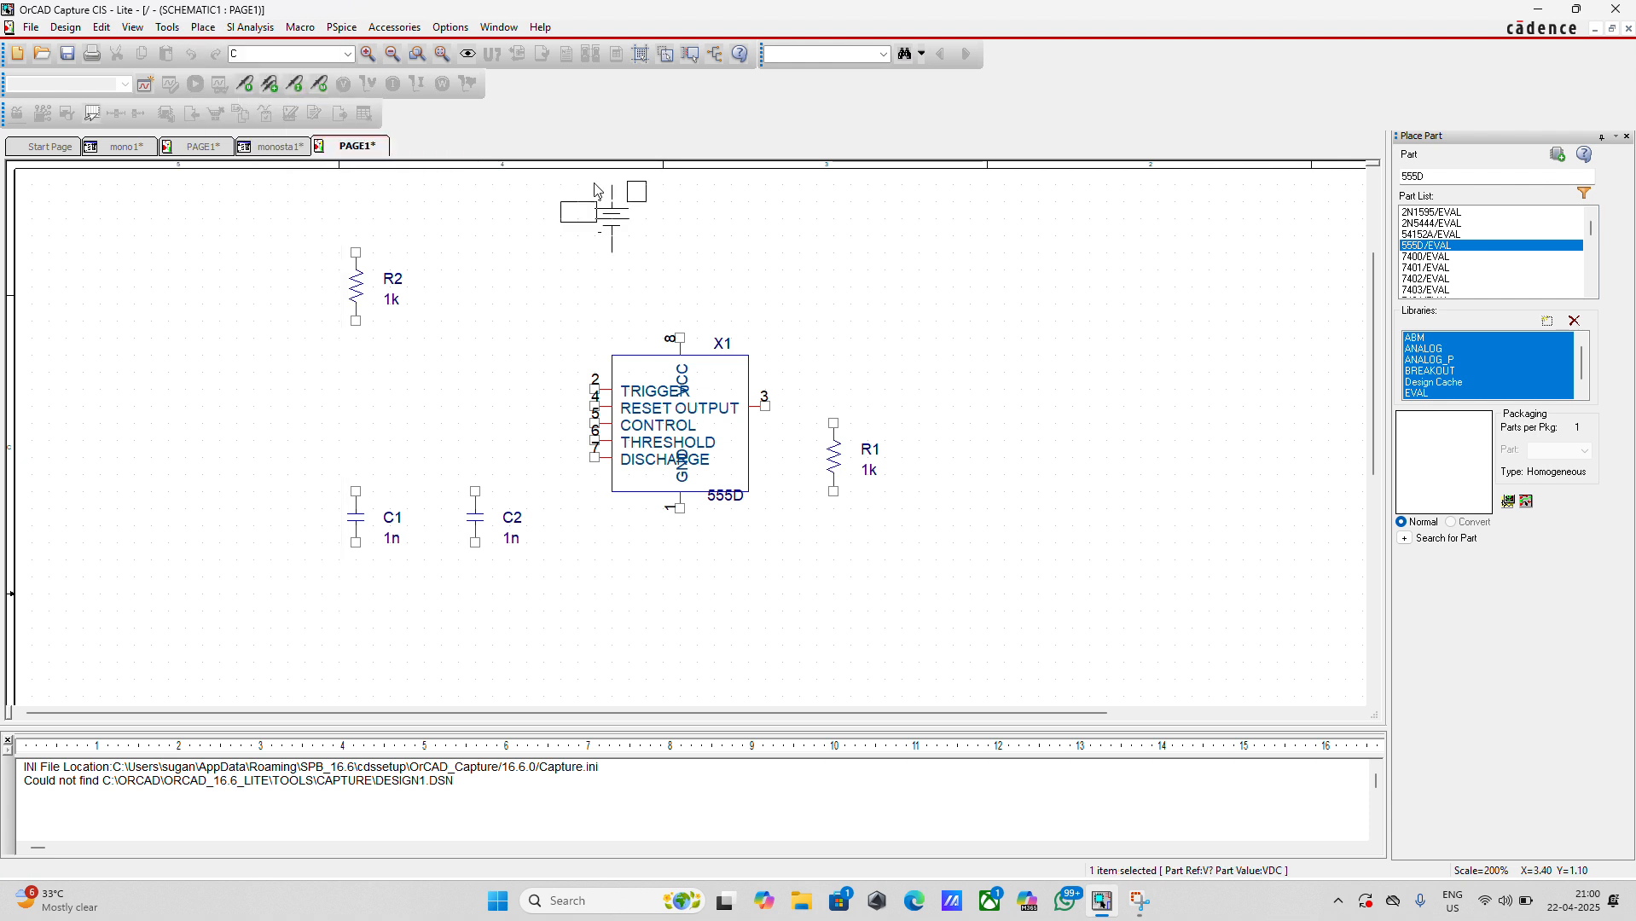
pyautogui.rightClick(649, 216)
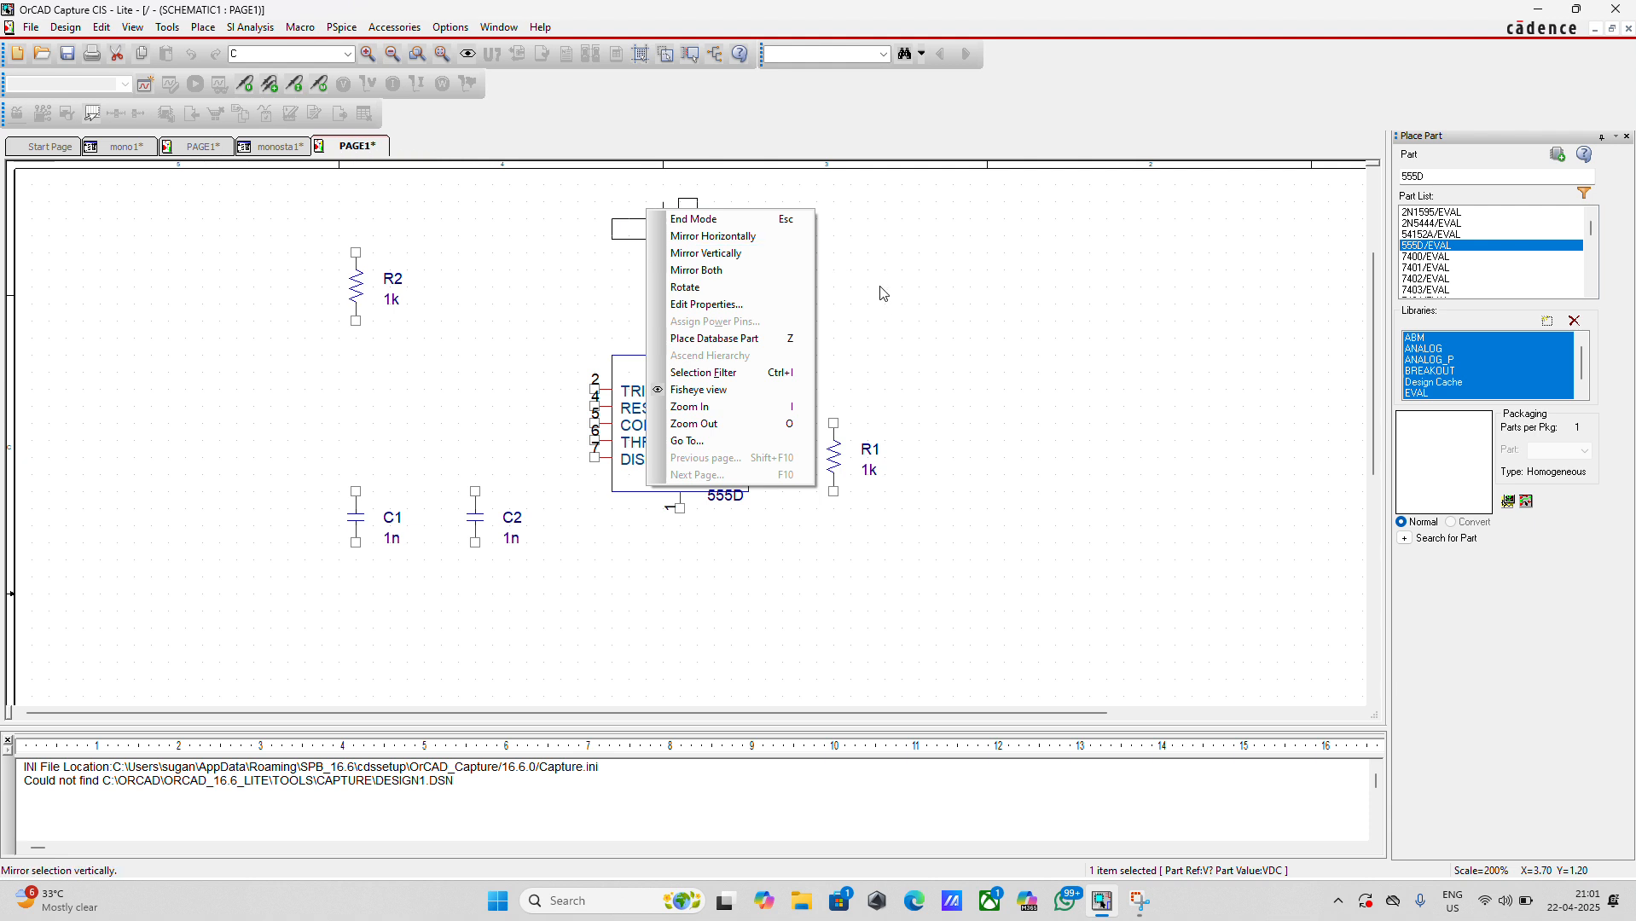
pyautogui.click(720, 254)
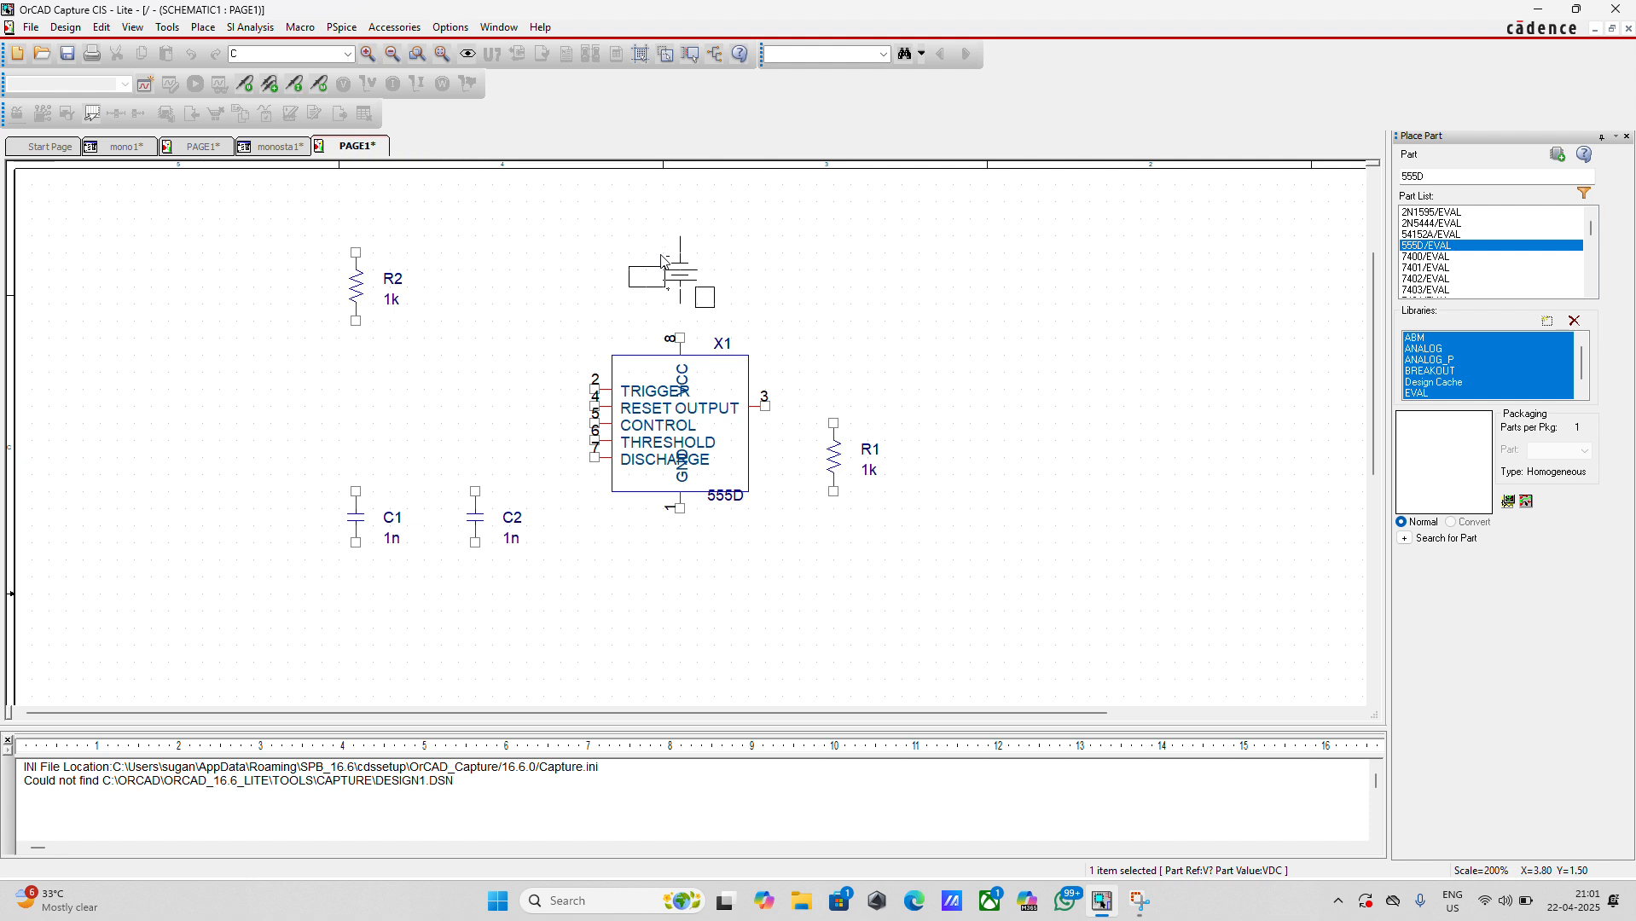
pyautogui.click(662, 252)
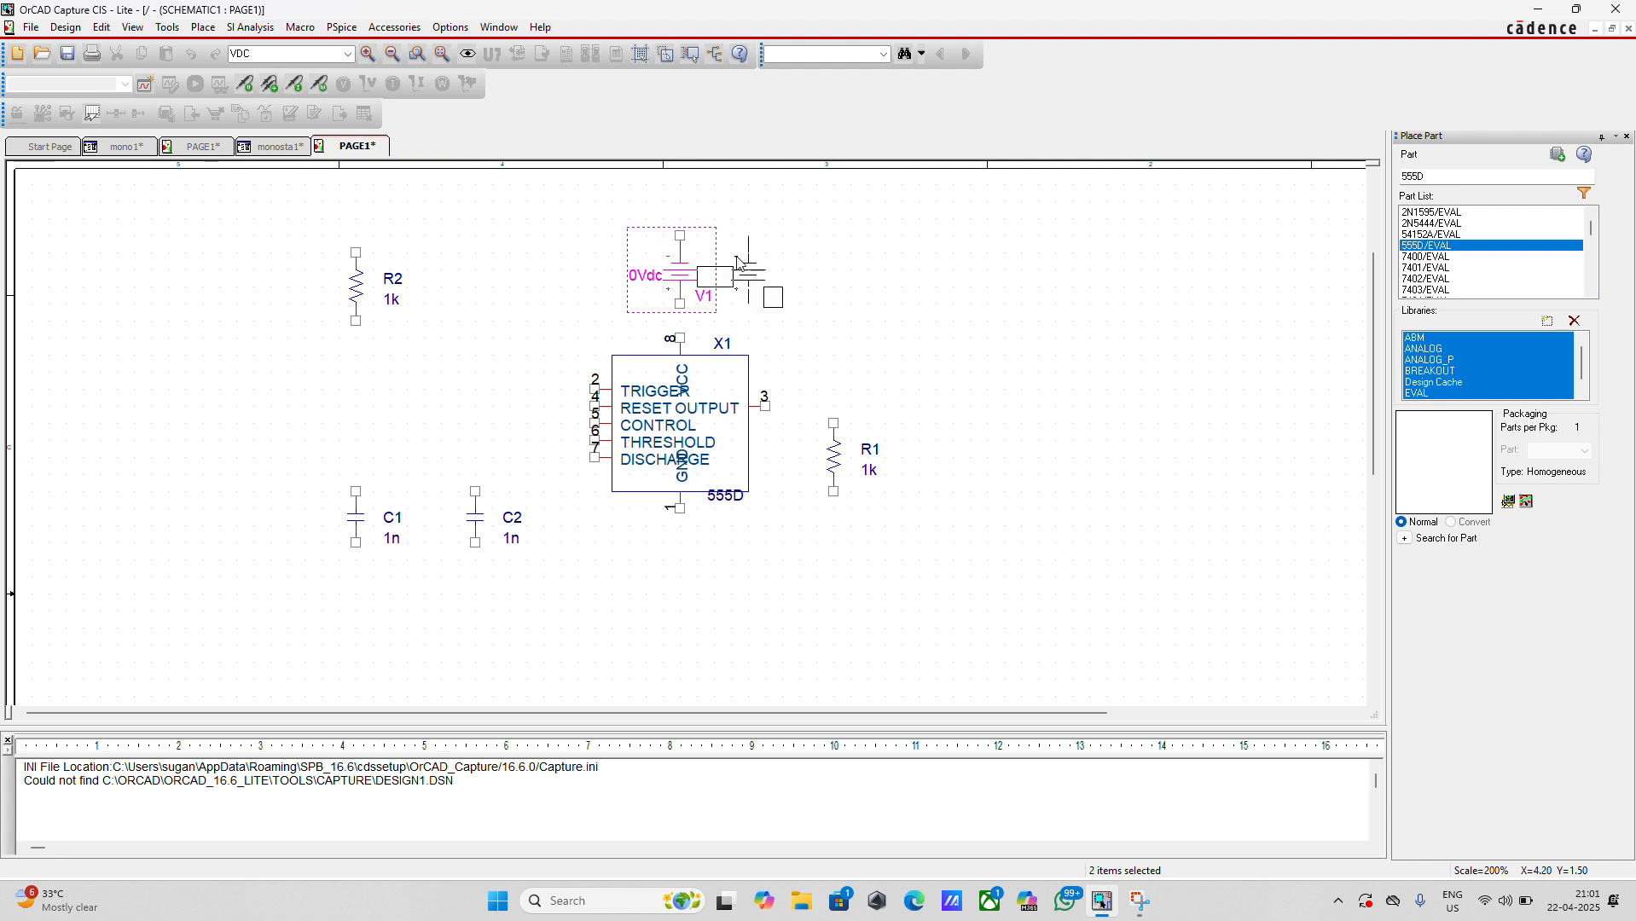
pyautogui.press('Escape')
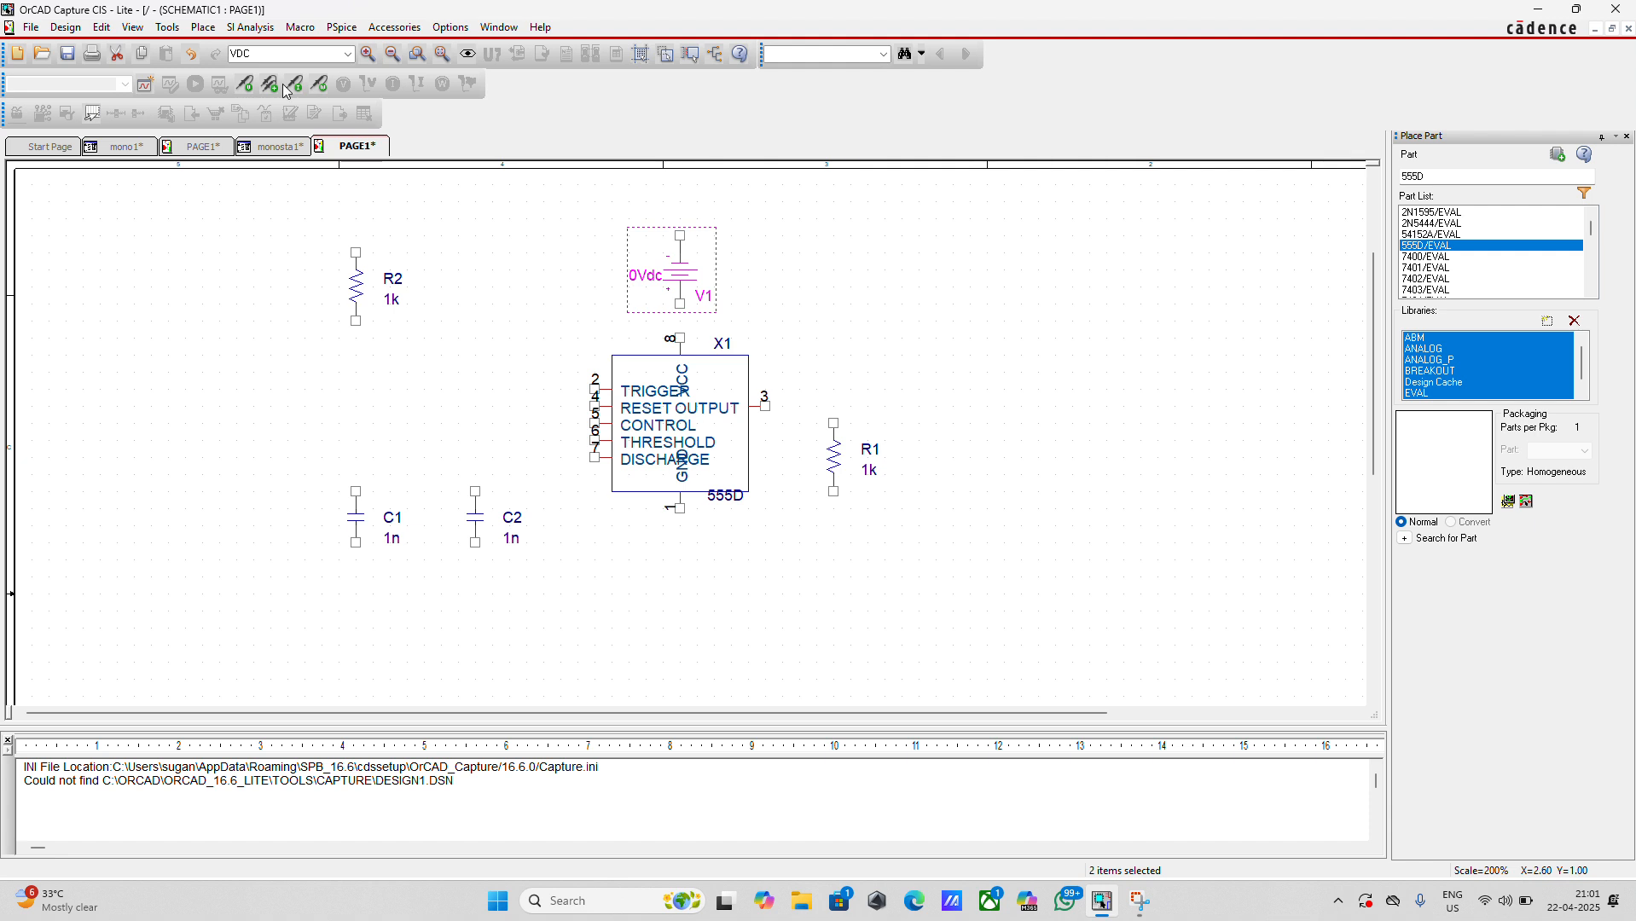
# Place a PSpice pulse voltage source to the left of the 555D timer, beyond R2 and C1
pyautogui.click(203, 27)
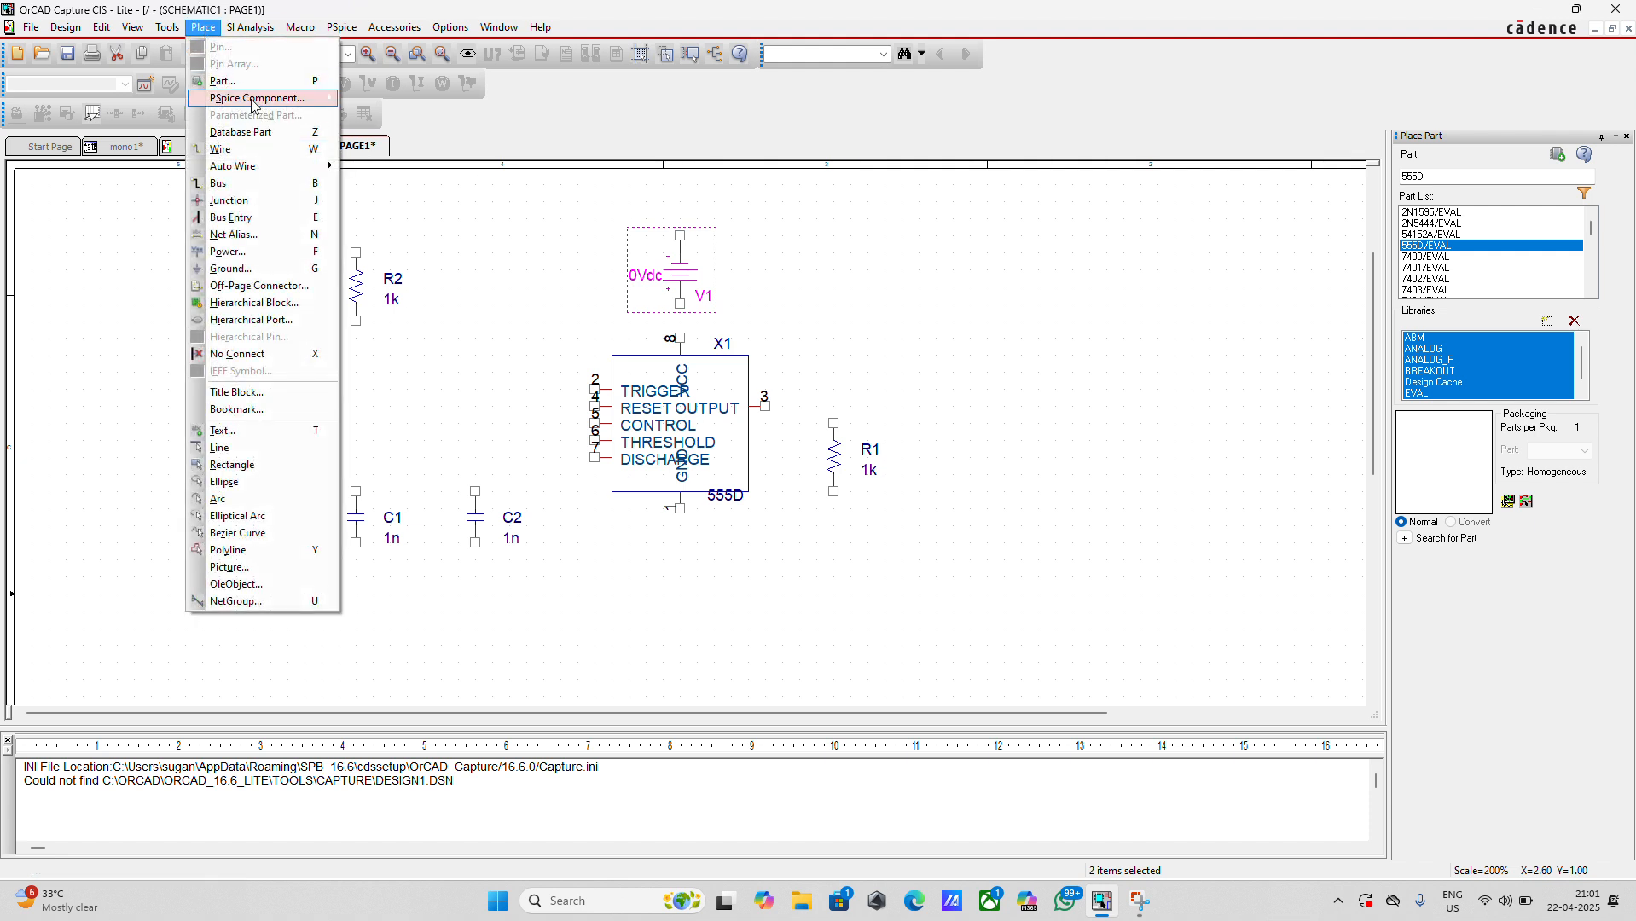
pyautogui.moveTo(268, 101)
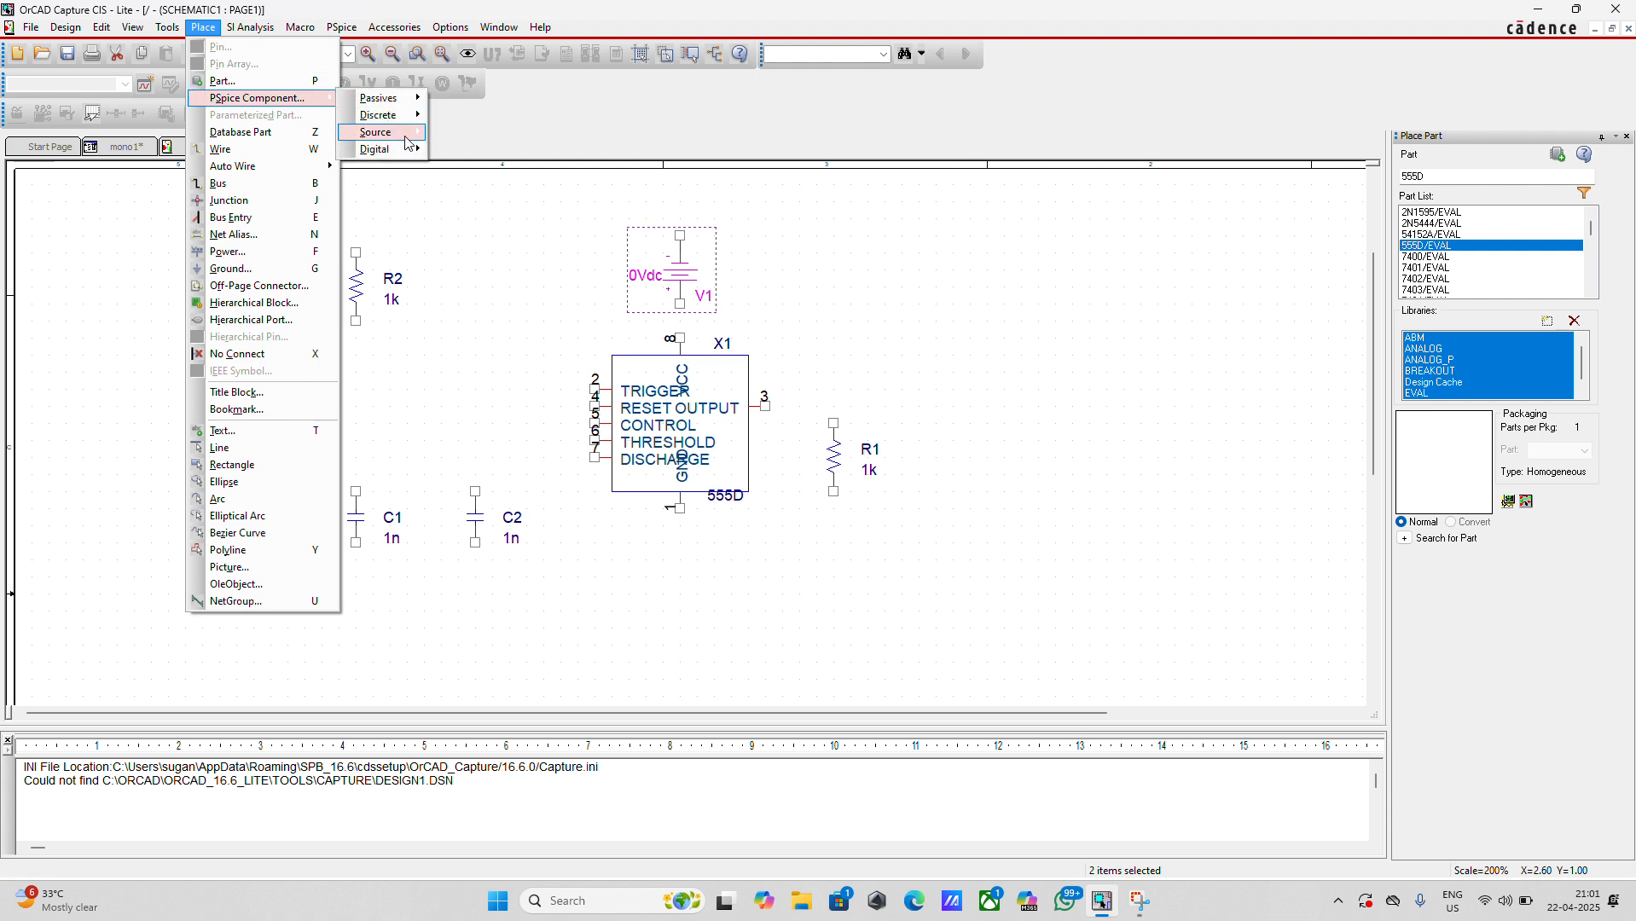
pyautogui.moveTo(408, 135)
pyautogui.moveTo(512, 166)
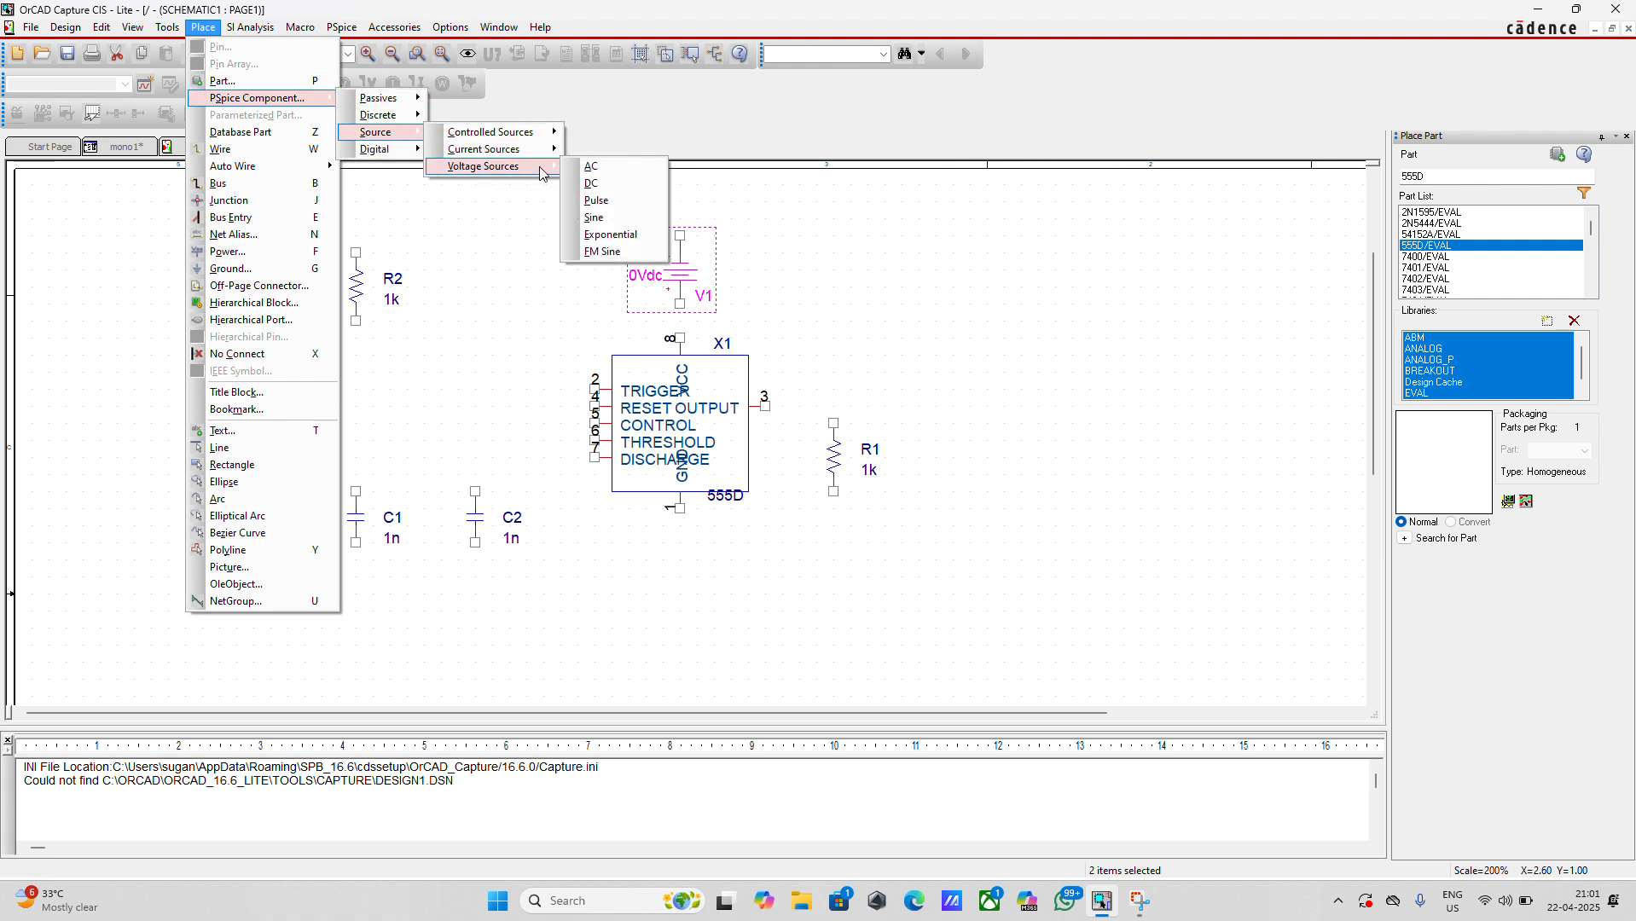
pyautogui.click(611, 209)
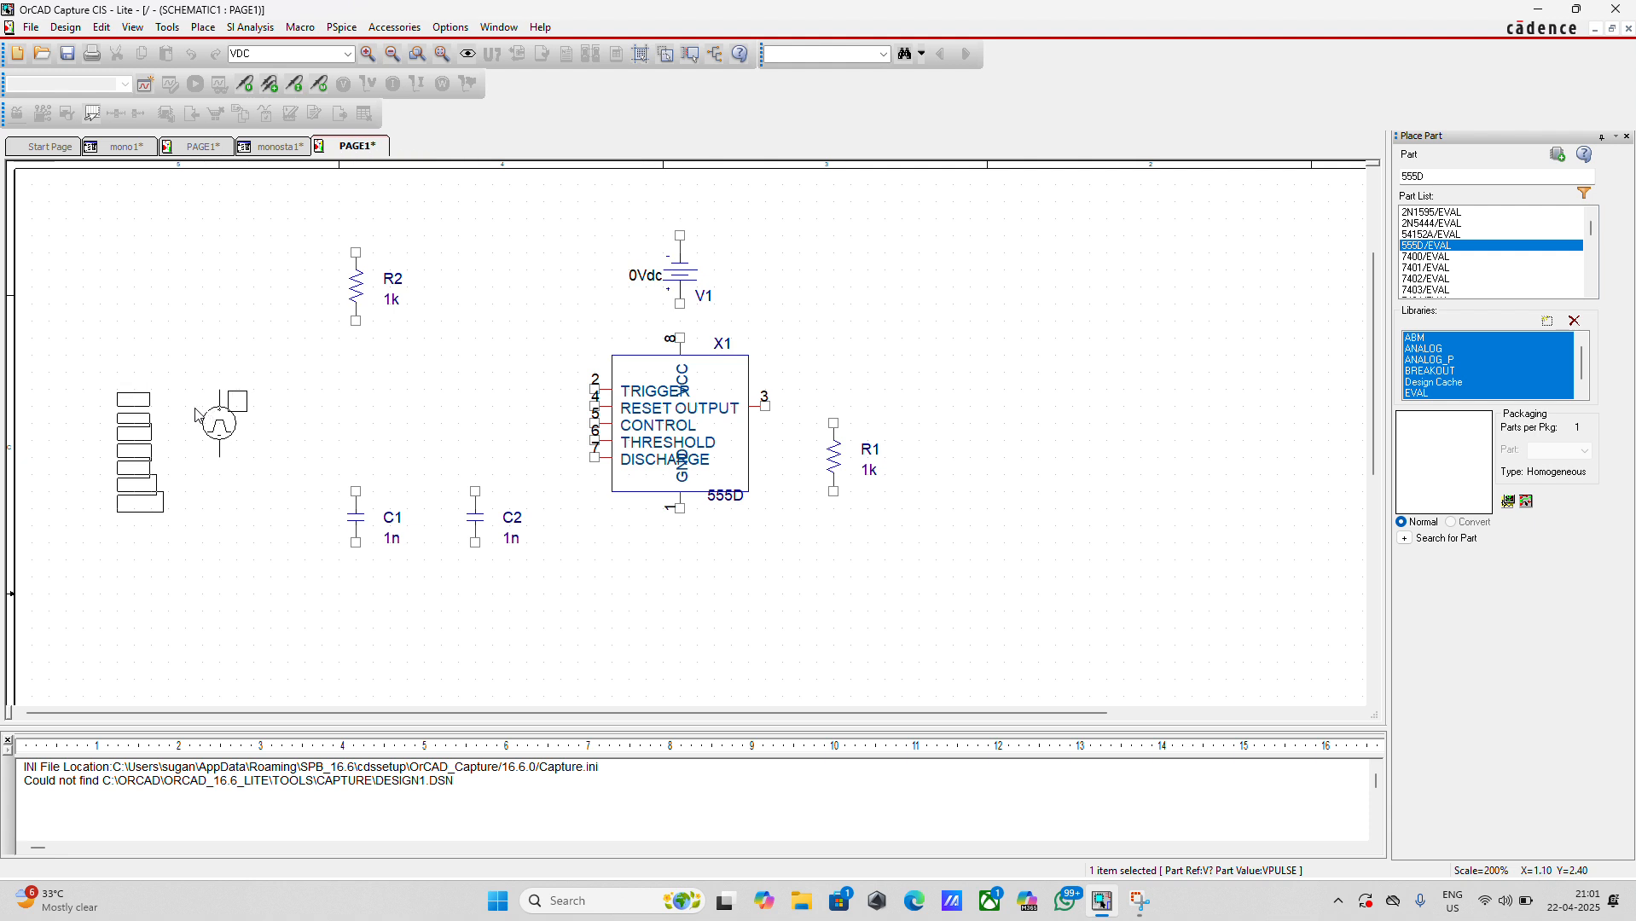
pyautogui.press('Escape')
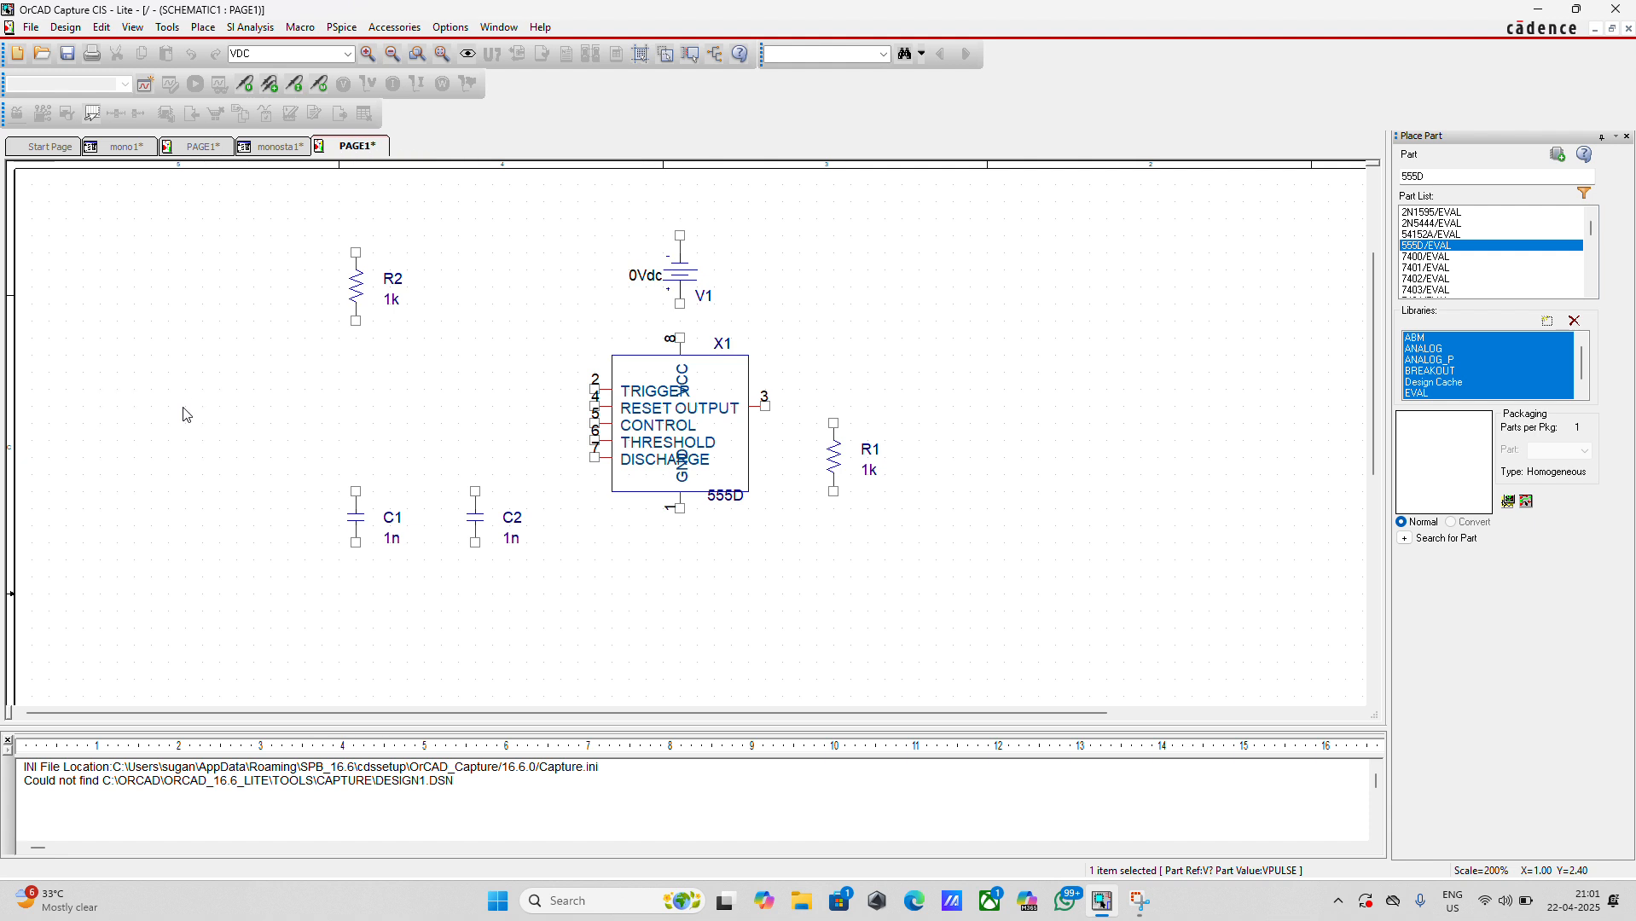
pyautogui.click(183, 415)
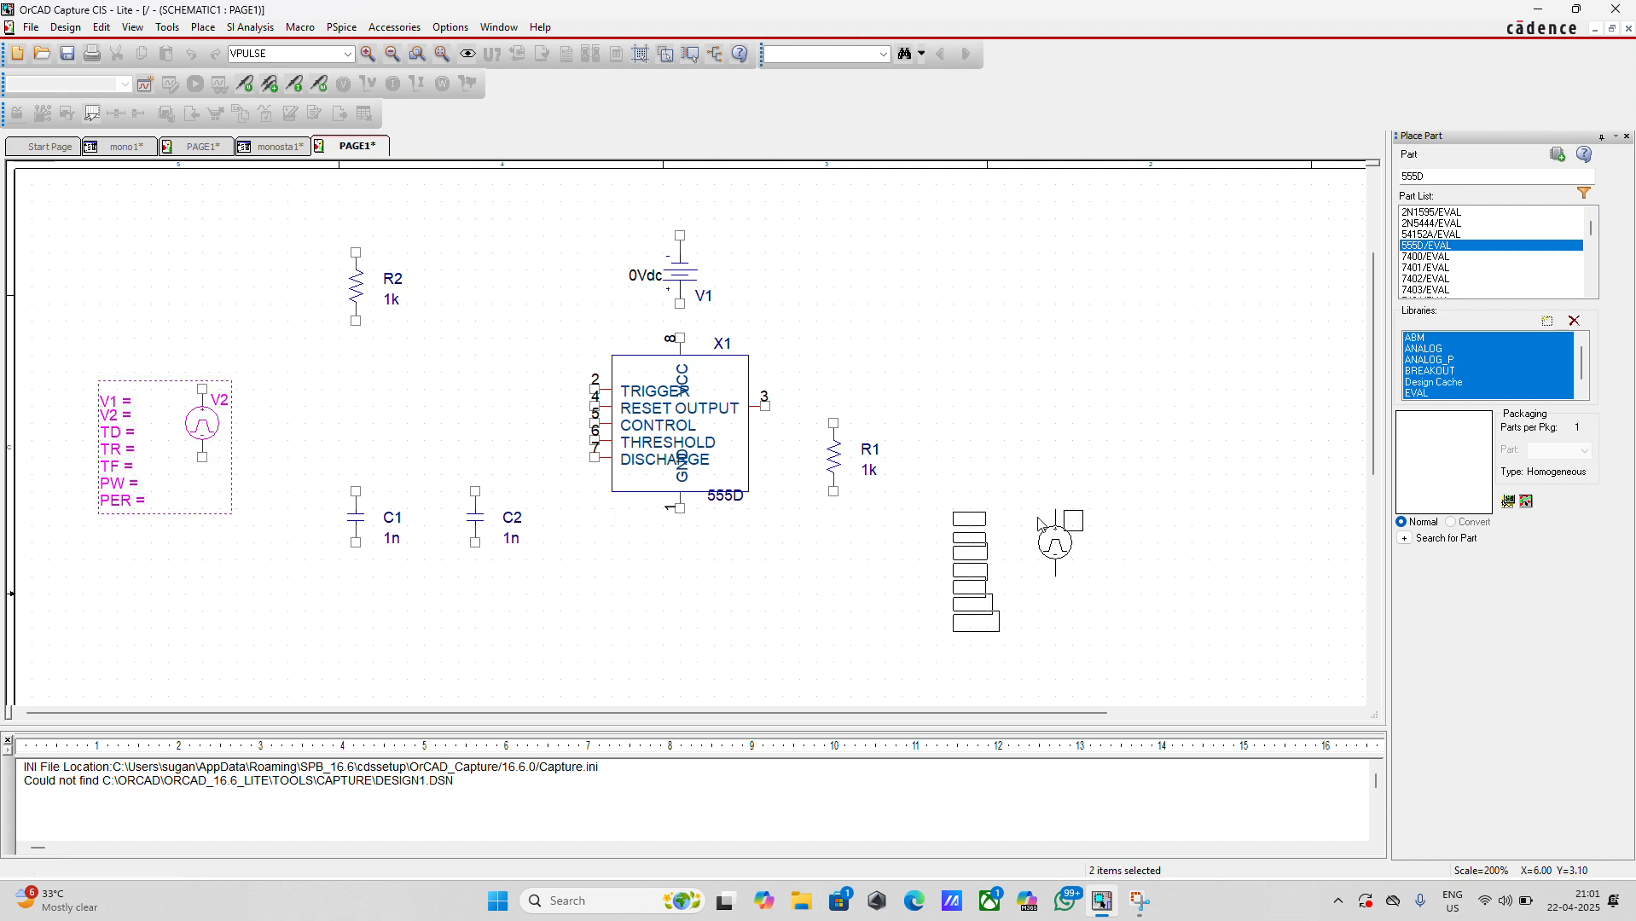
pyautogui.press('Escape')
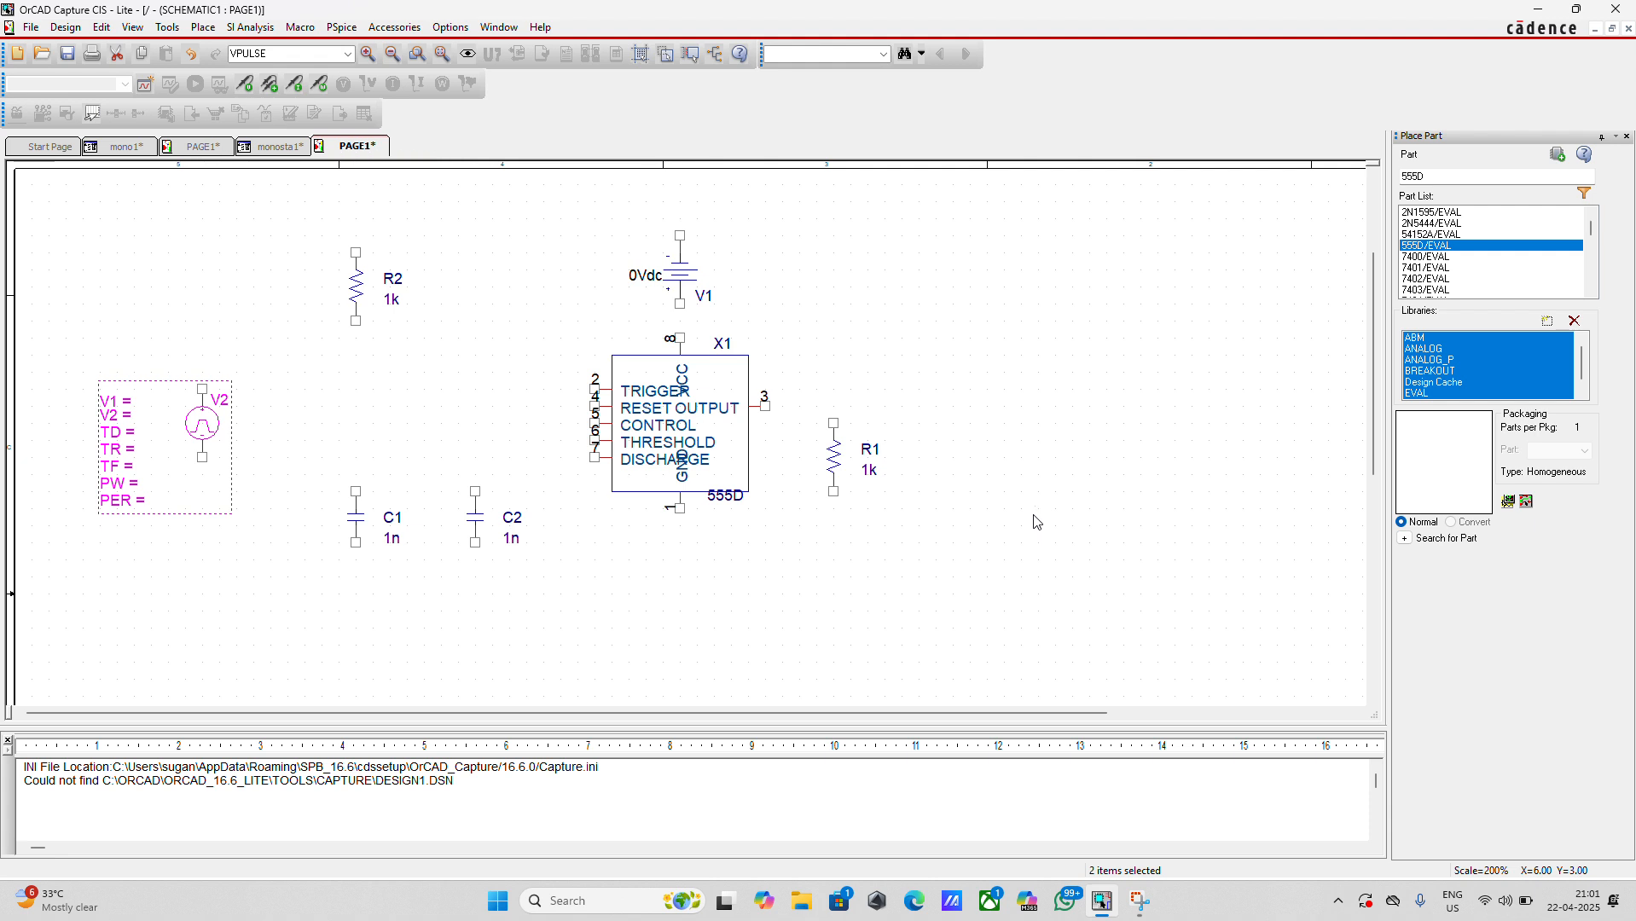
# Wire the lower end of resistor R2 straight down to the upper end of capacitor C1
pyautogui.click(203, 28)
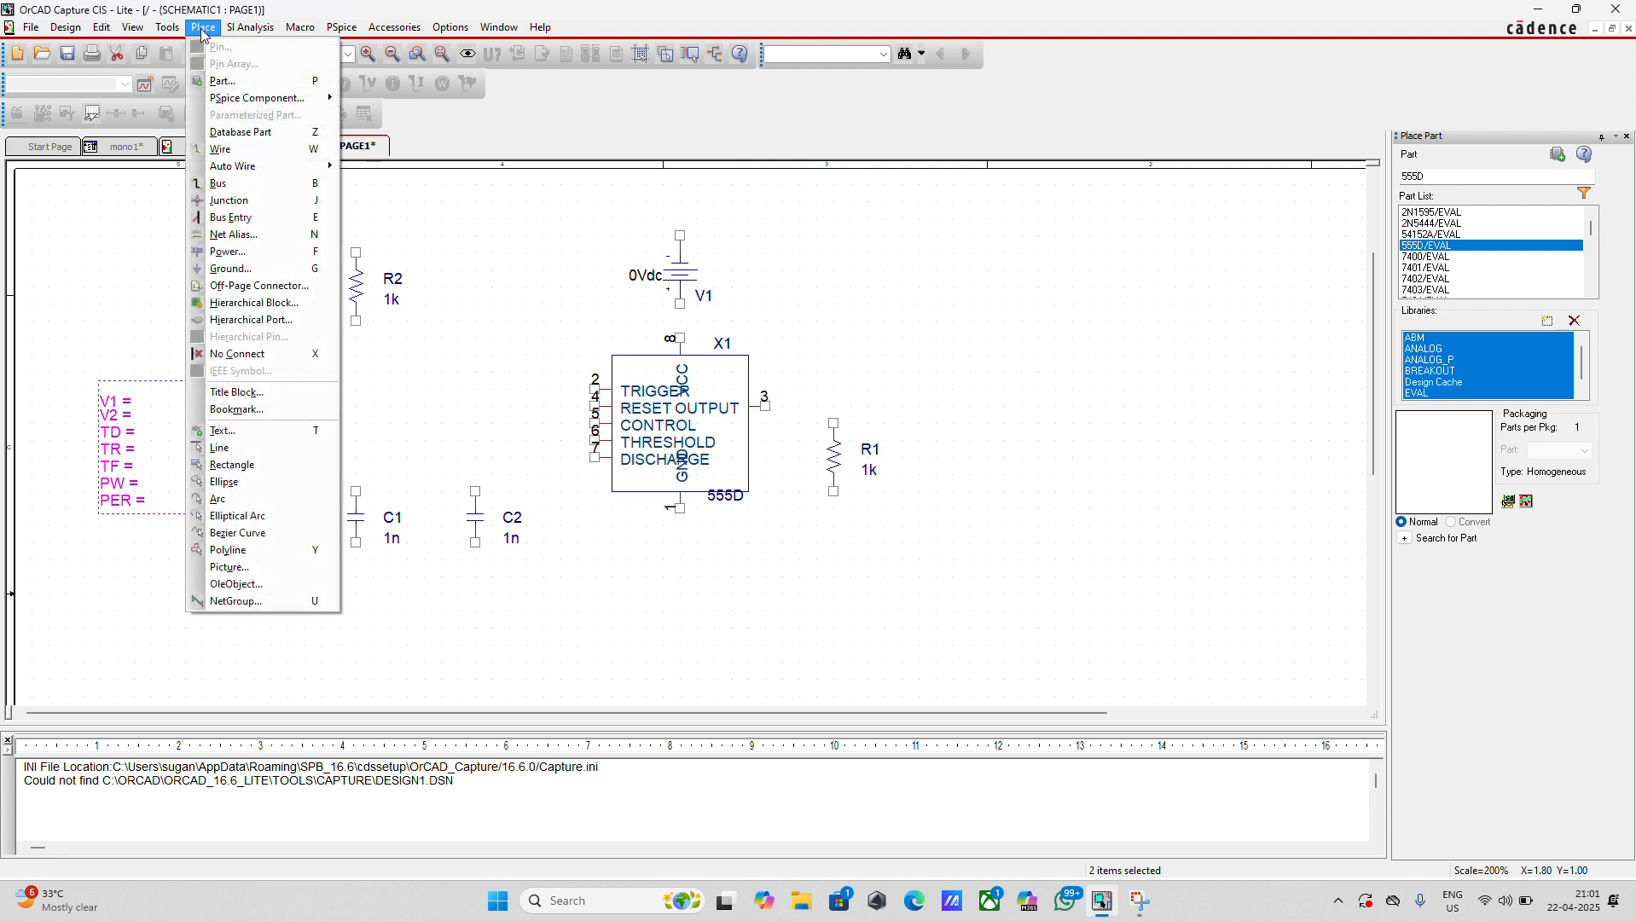
pyautogui.click(236, 151)
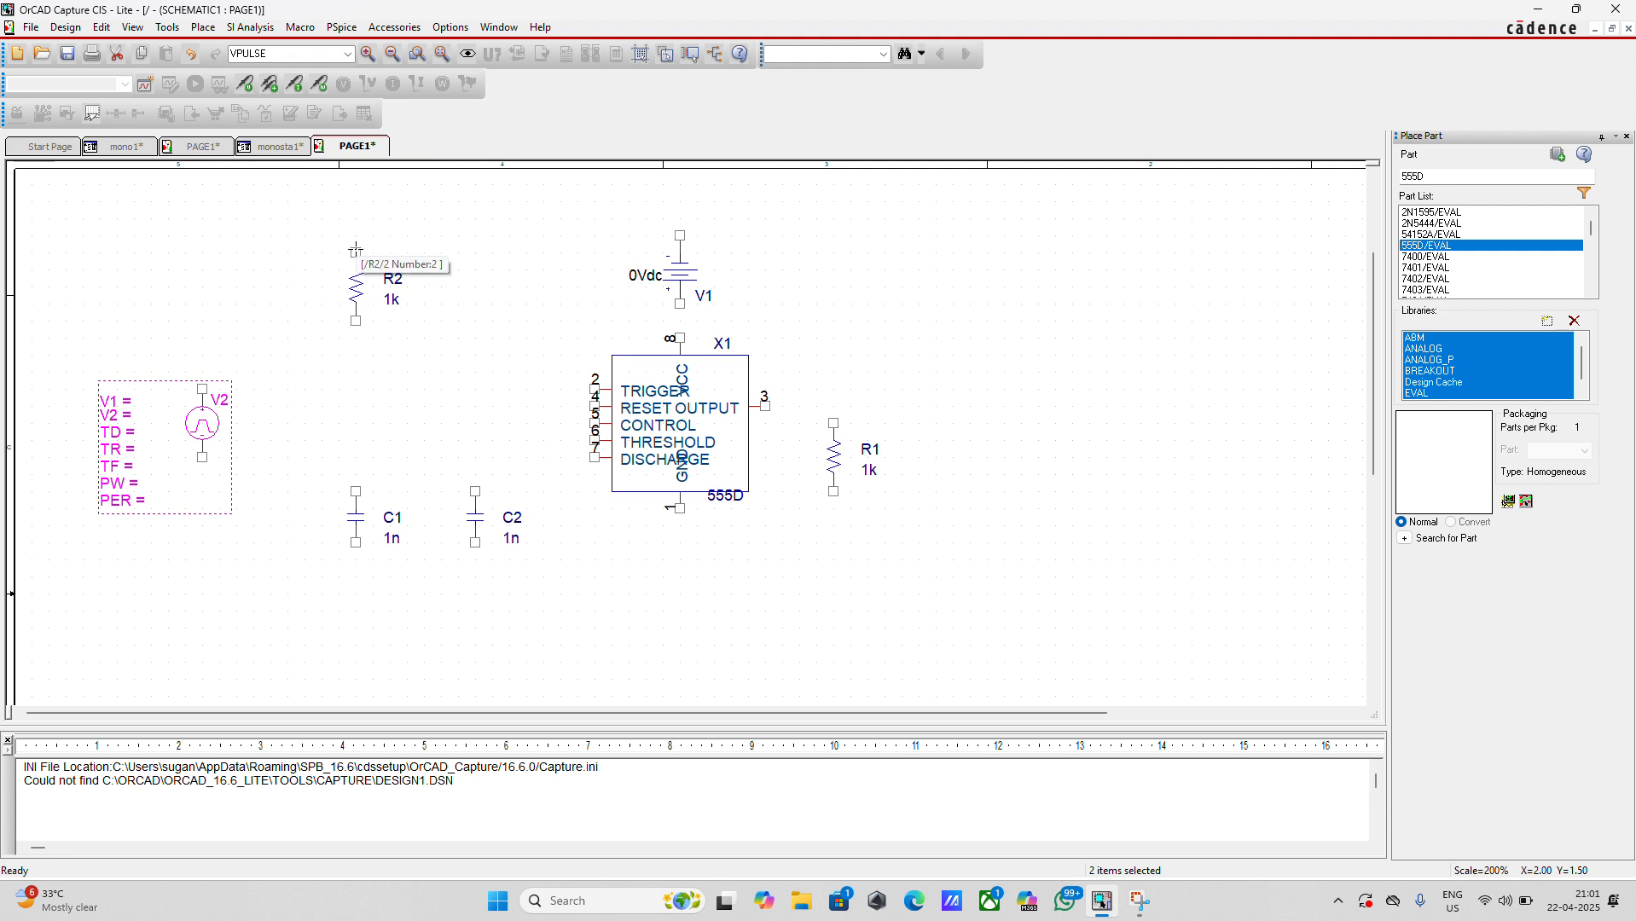
pyautogui.click(355, 322)
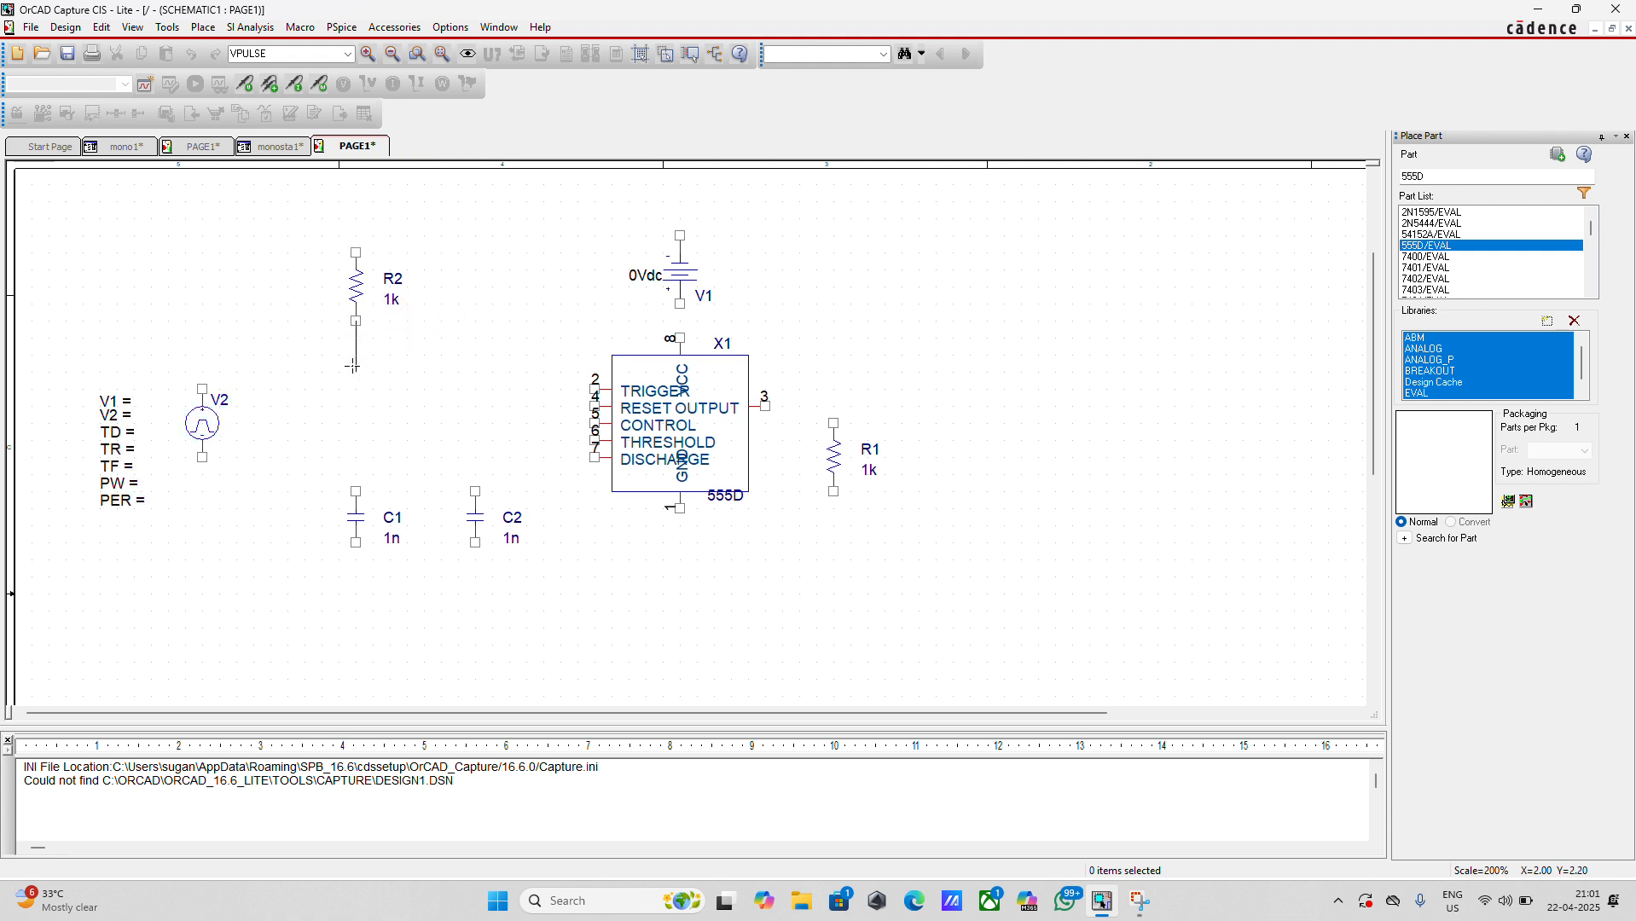
pyautogui.click(355, 491)
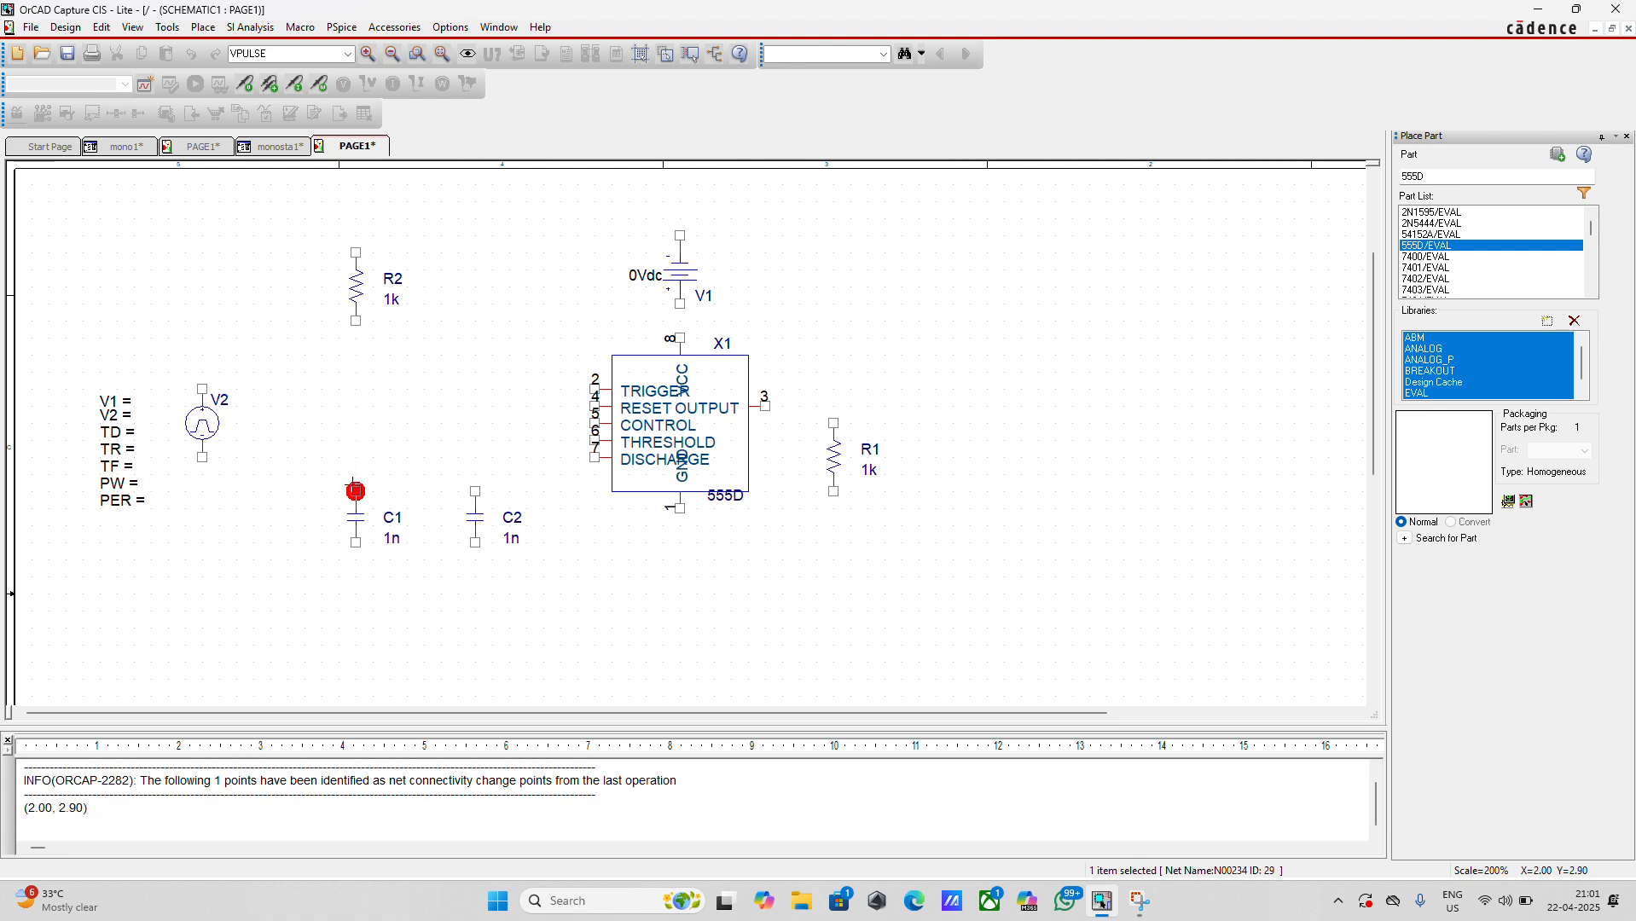
# Wire a common lower rail joining V2, C1, C2, R1 and the timer's GND pin, and connect the OUTPUT pin to R1's upper end
pyautogui.click(202, 458)
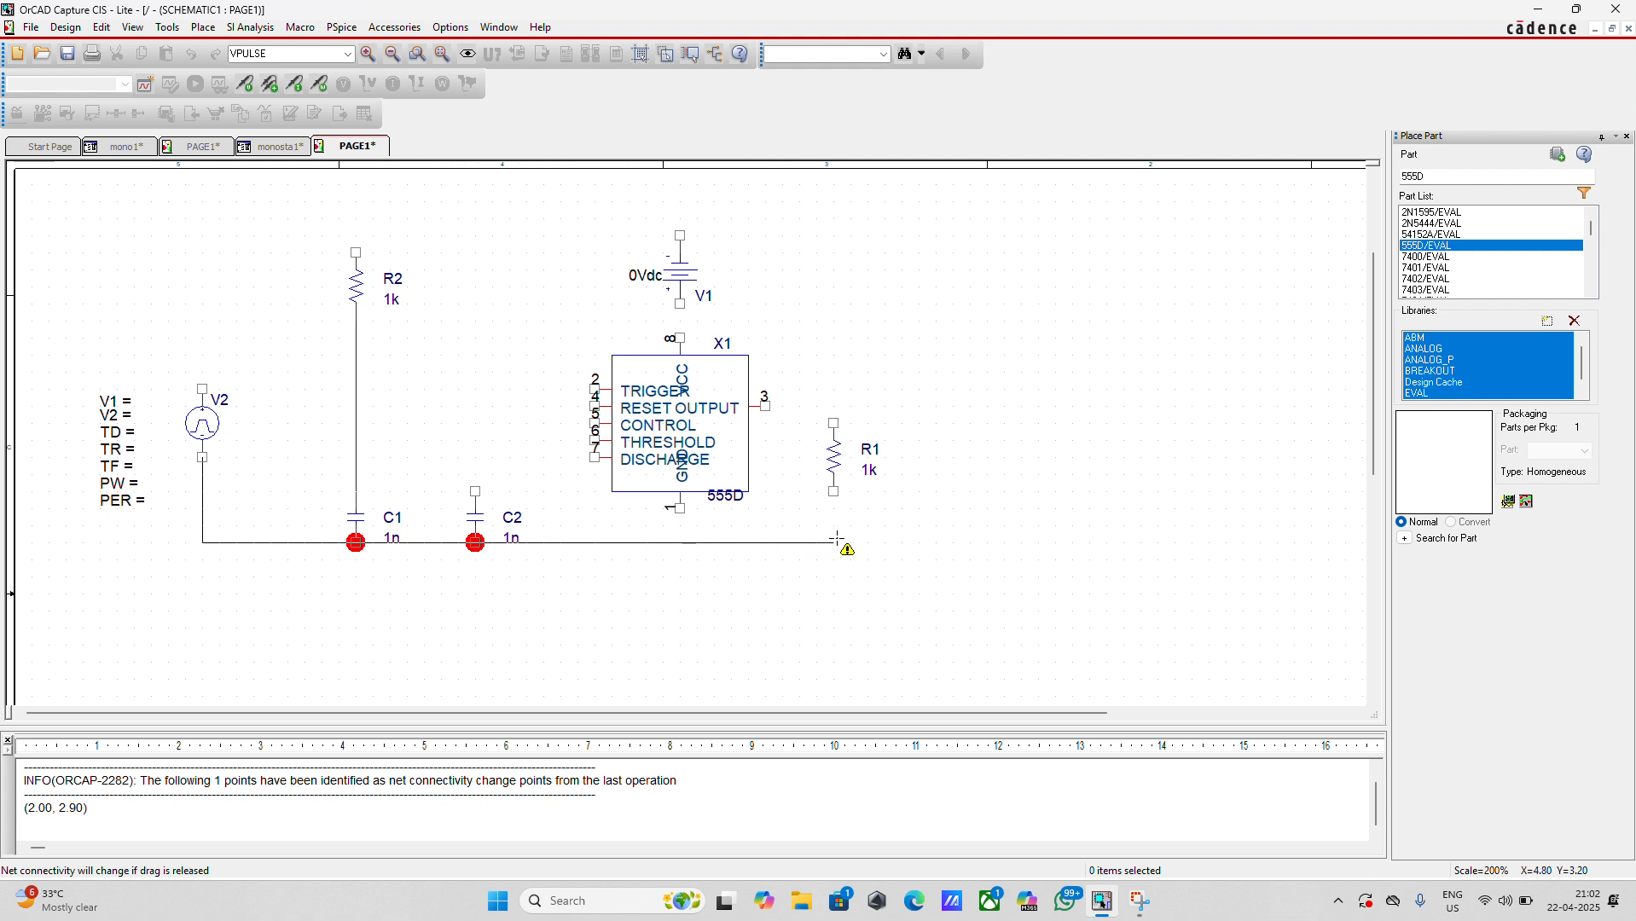
pyautogui.moveTo(836, 539); pyautogui.dragTo(833, 493)
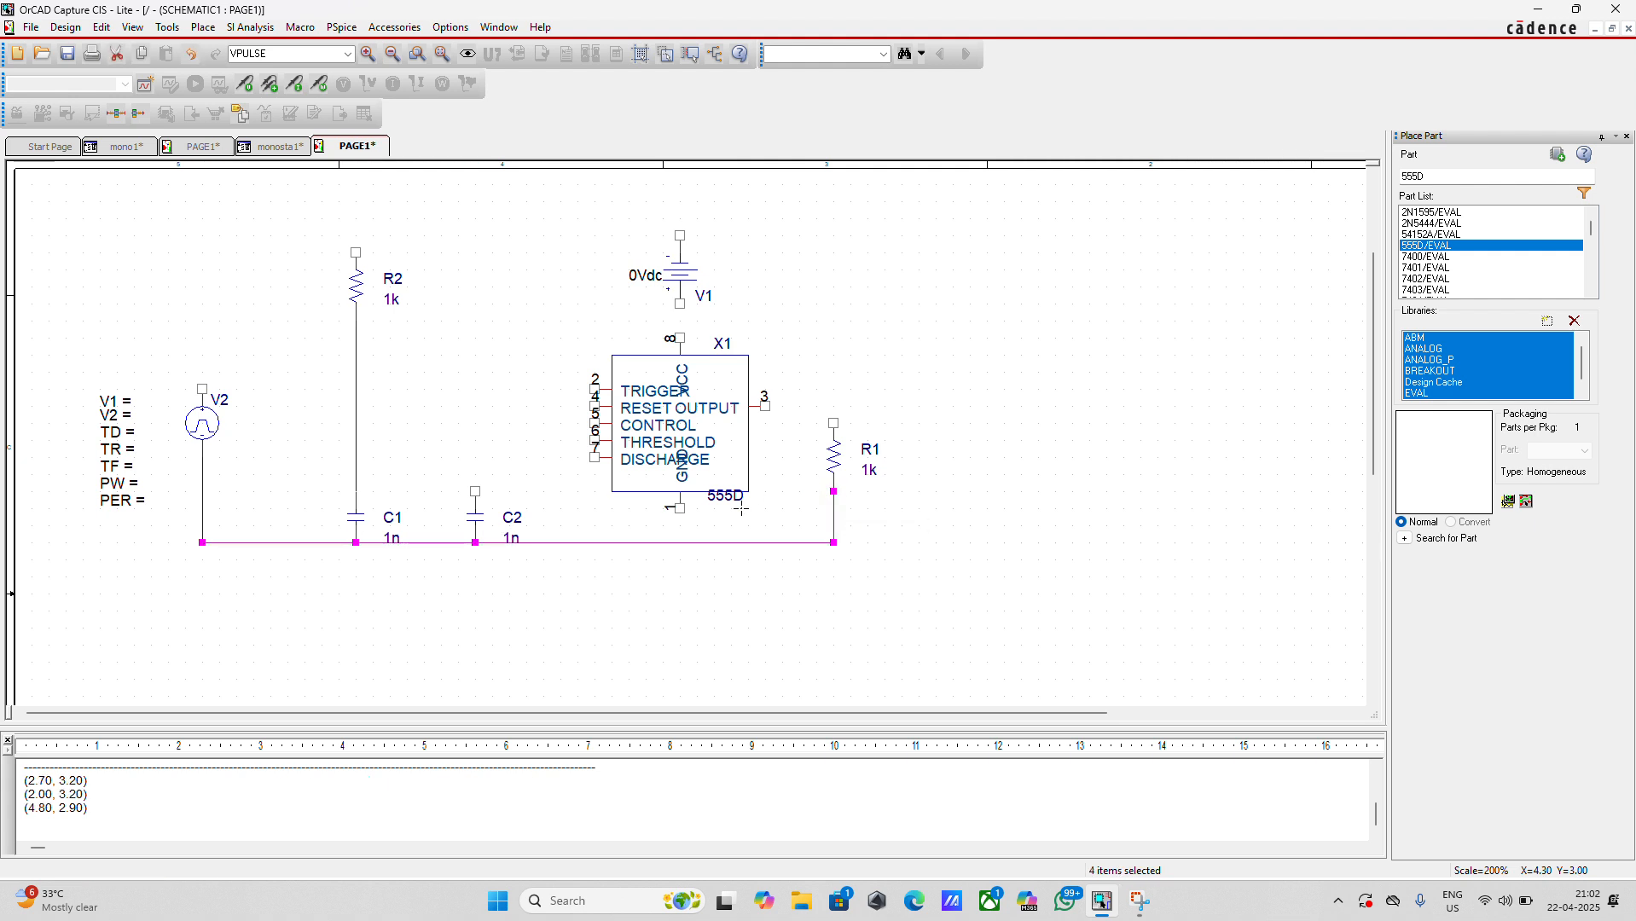
pyautogui.moveTo(680, 509); pyautogui.dragTo(680, 543)
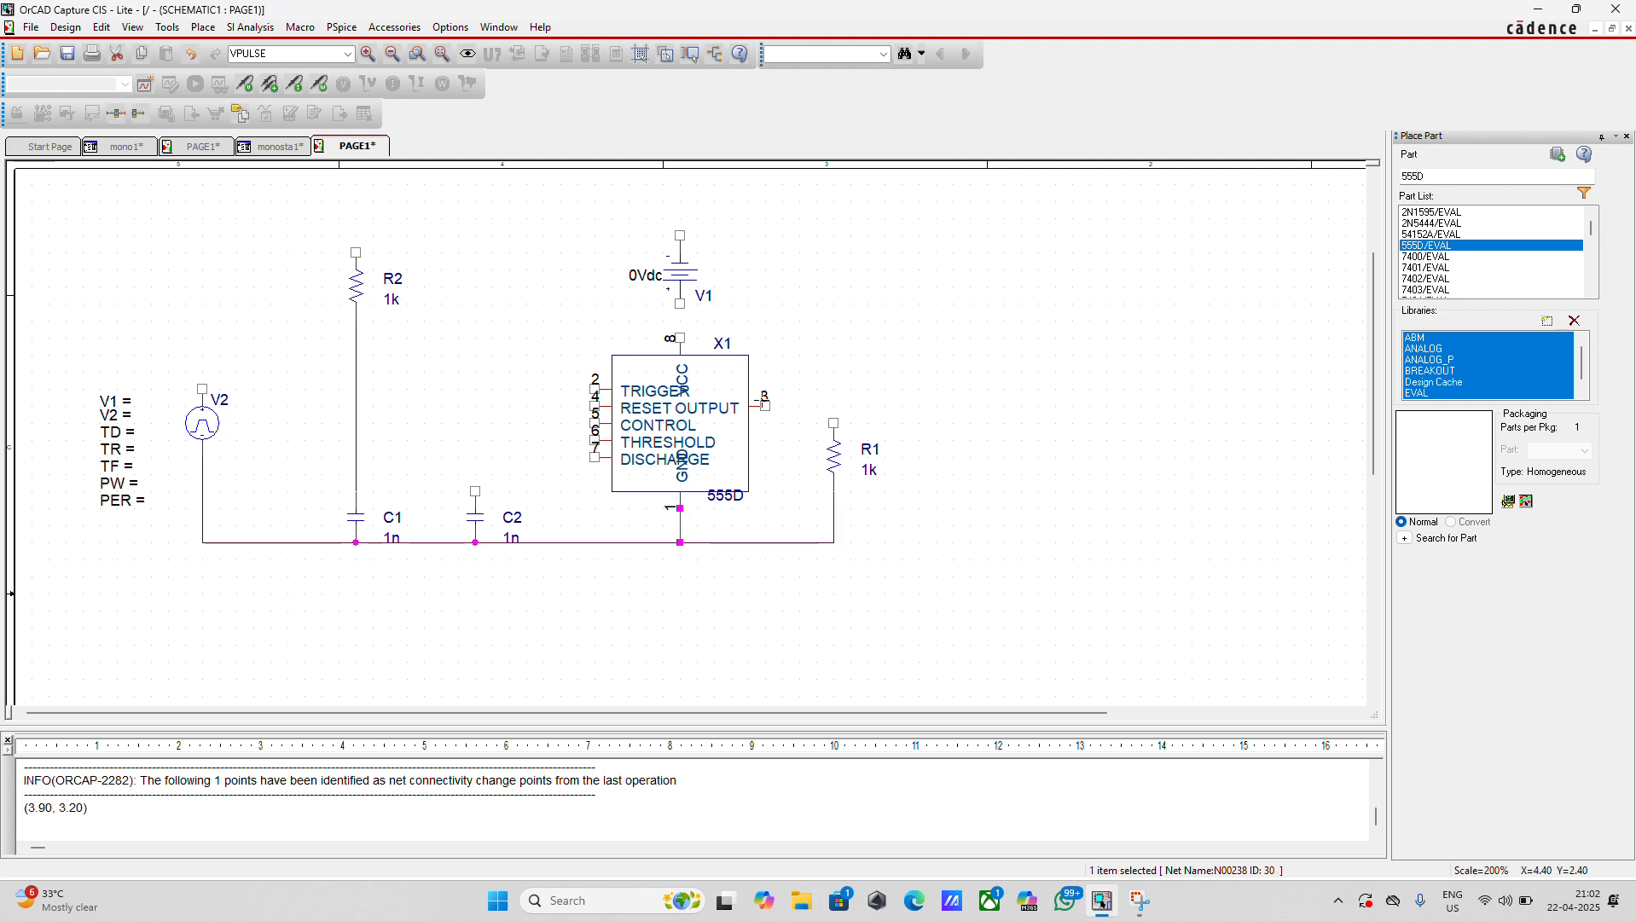
pyautogui.moveTo(765, 406); pyautogui.dragTo(833, 423)
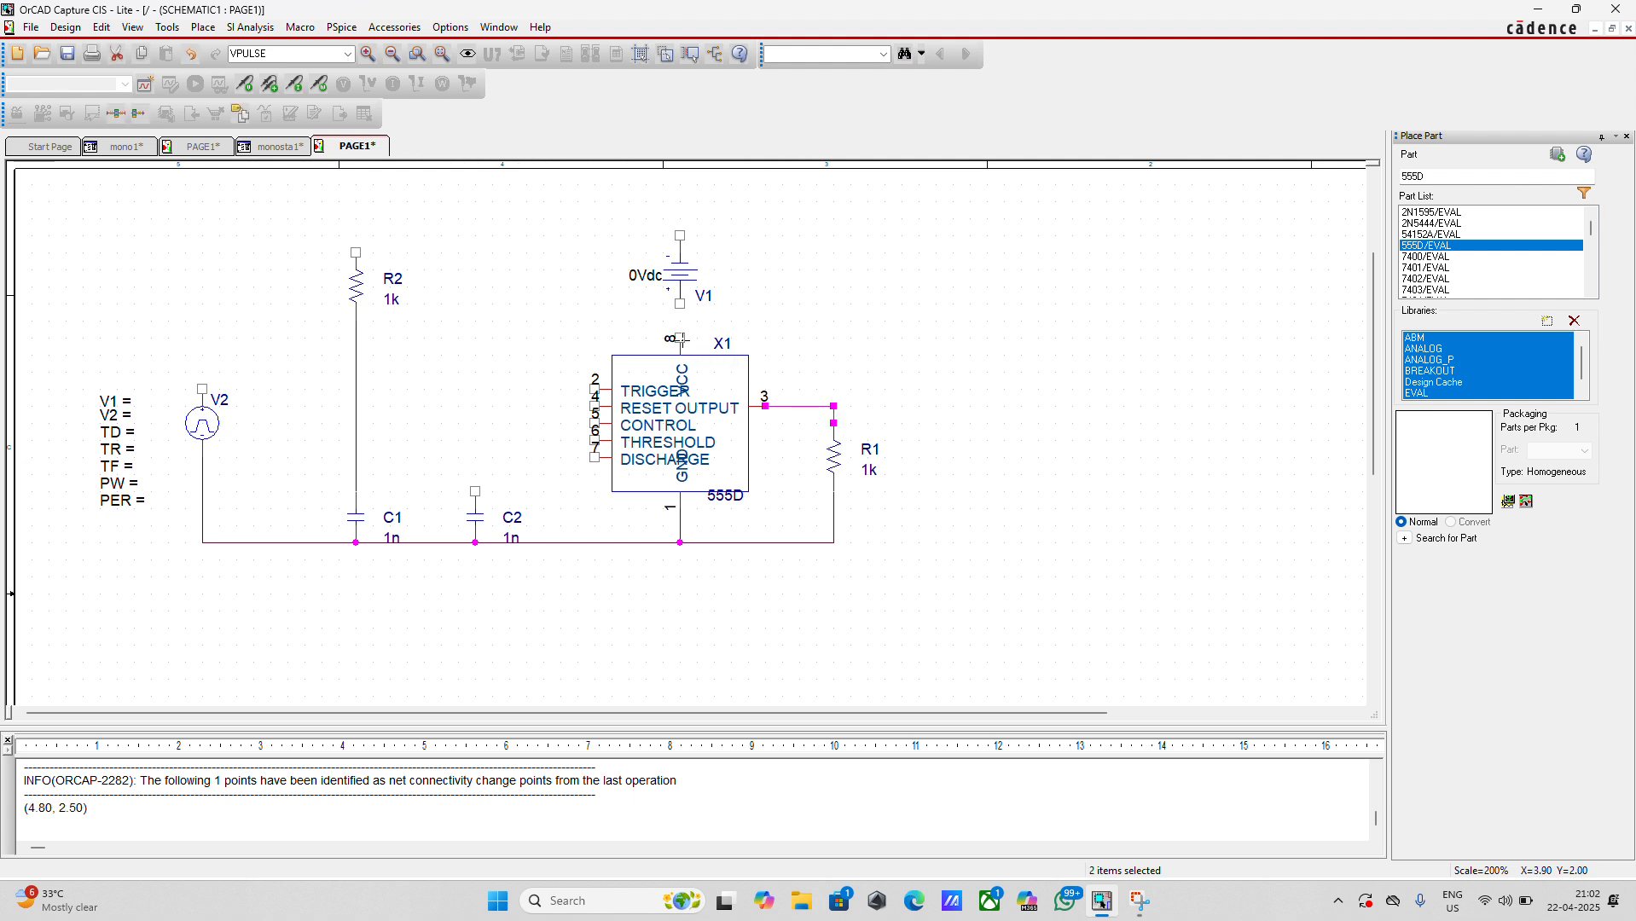
# Wire the timer's VCC pin to V1's positive terminal and draw an open wire stub from V1's negative terminal, turning right and down
pyautogui.moveTo(680, 339); pyautogui.dragTo(680, 304)
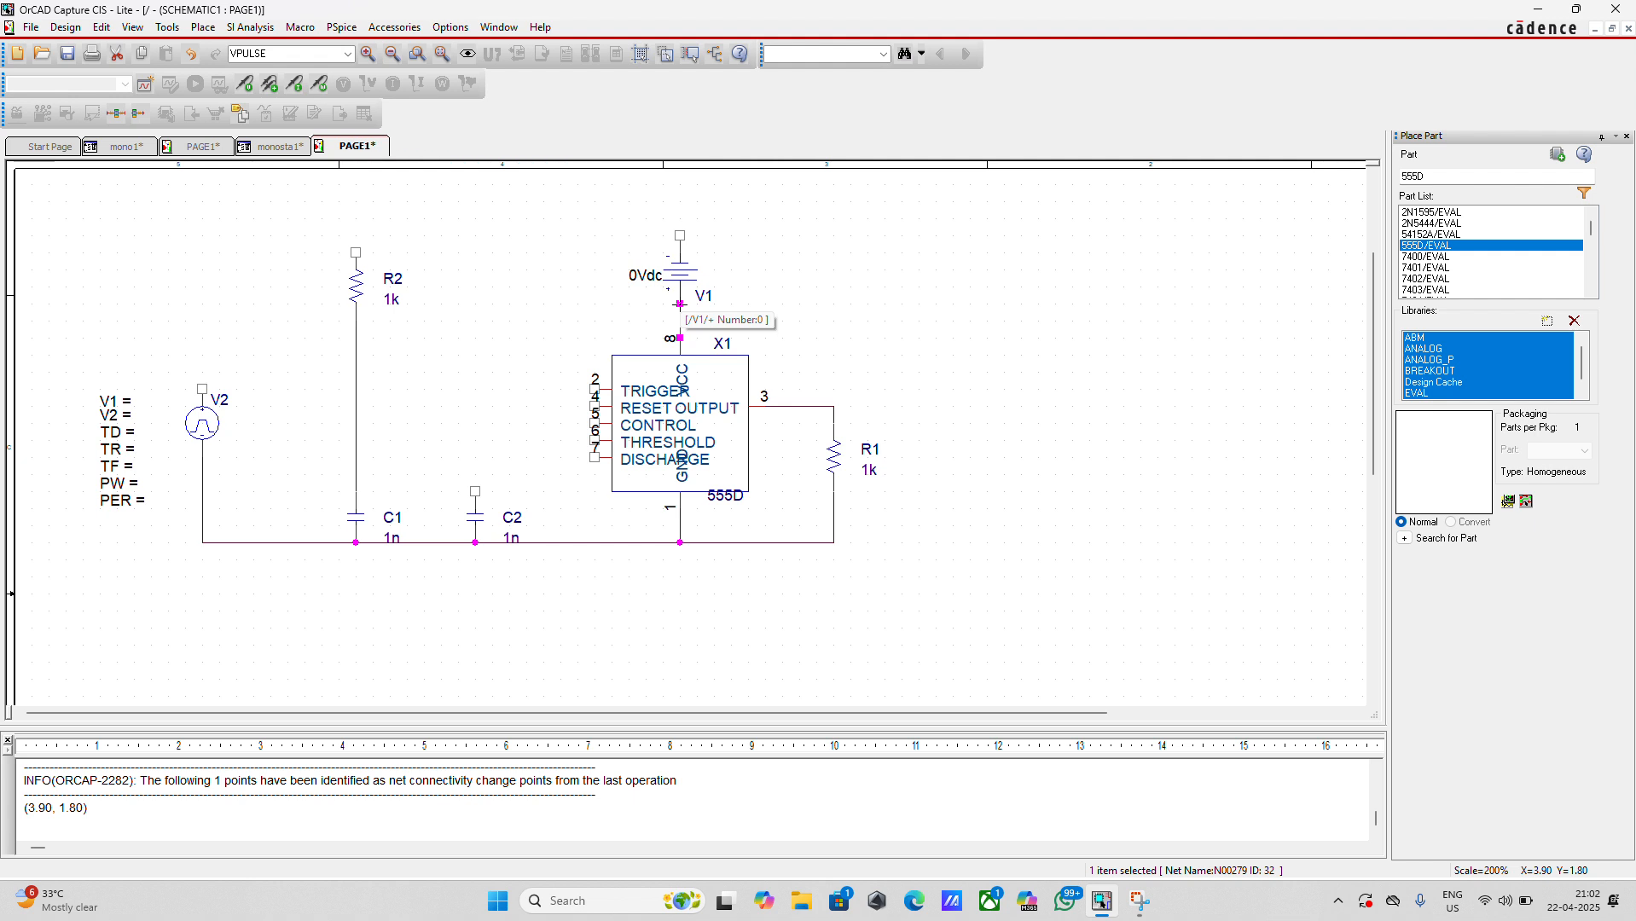
pyautogui.click(680, 234)
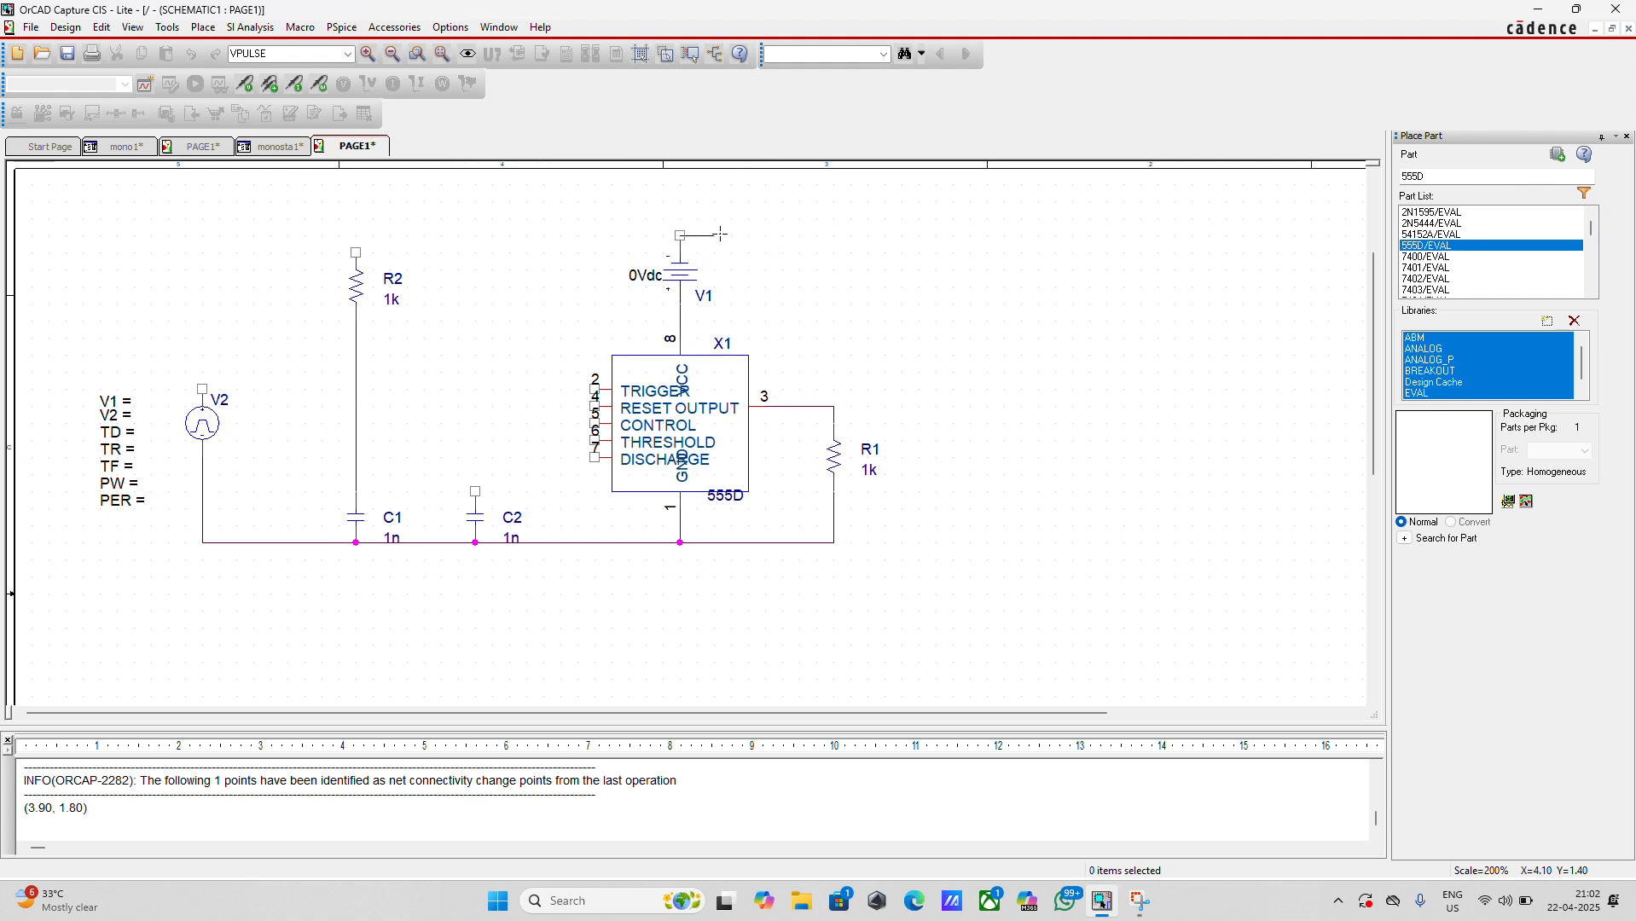
pyautogui.doubleClick(781, 257)
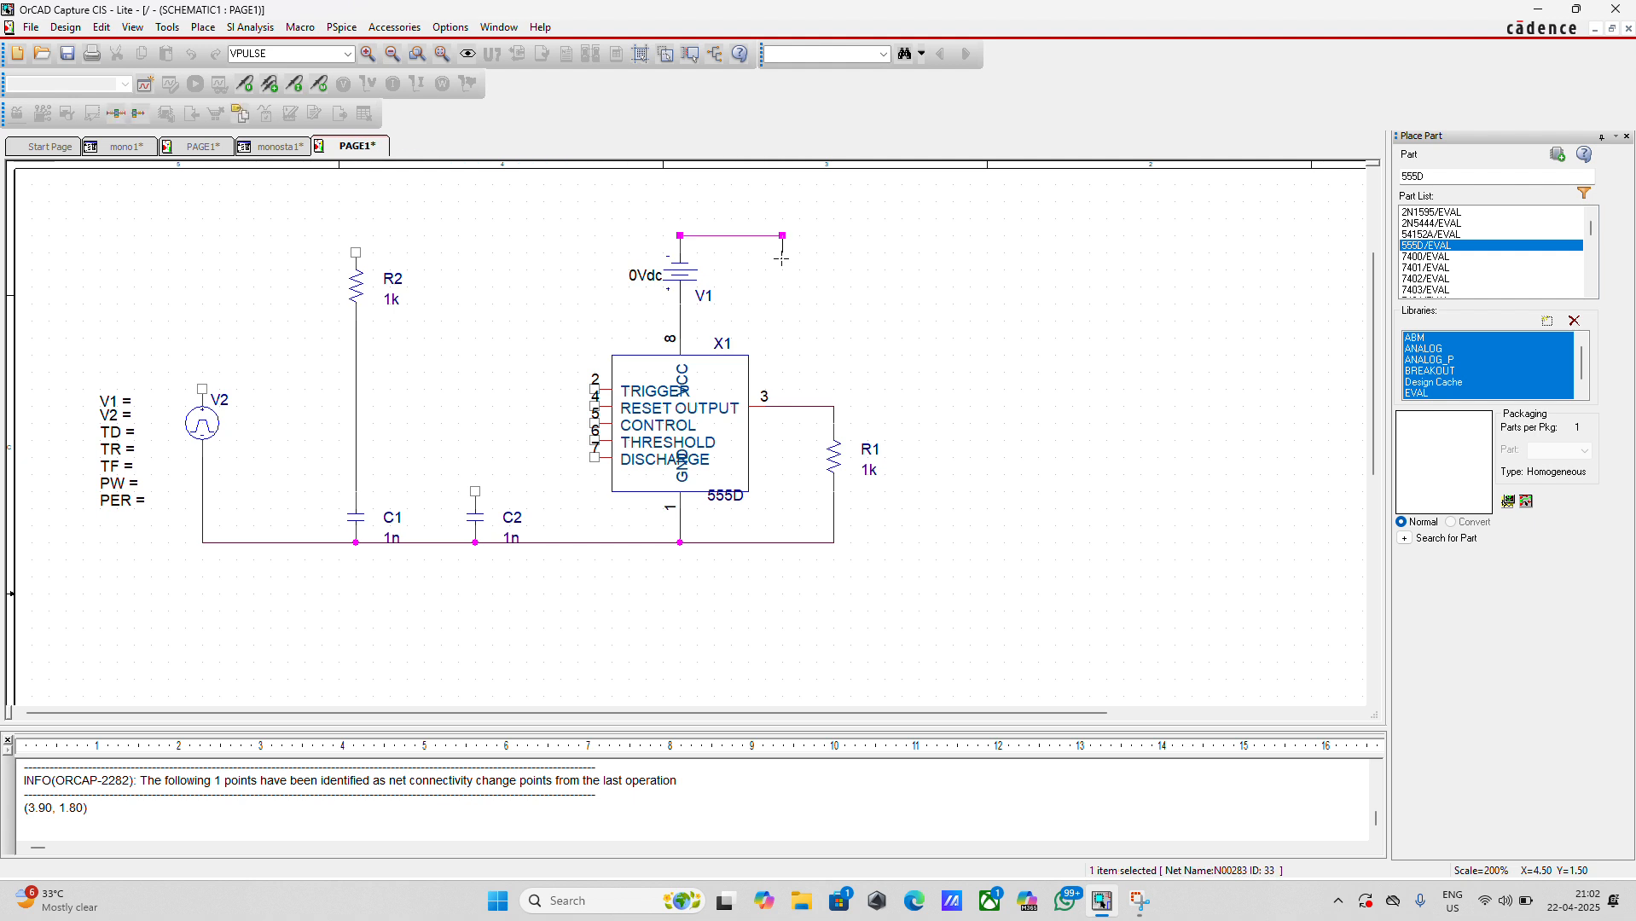
pyautogui.click(781, 258)
pyautogui.doubleClick(783, 269)
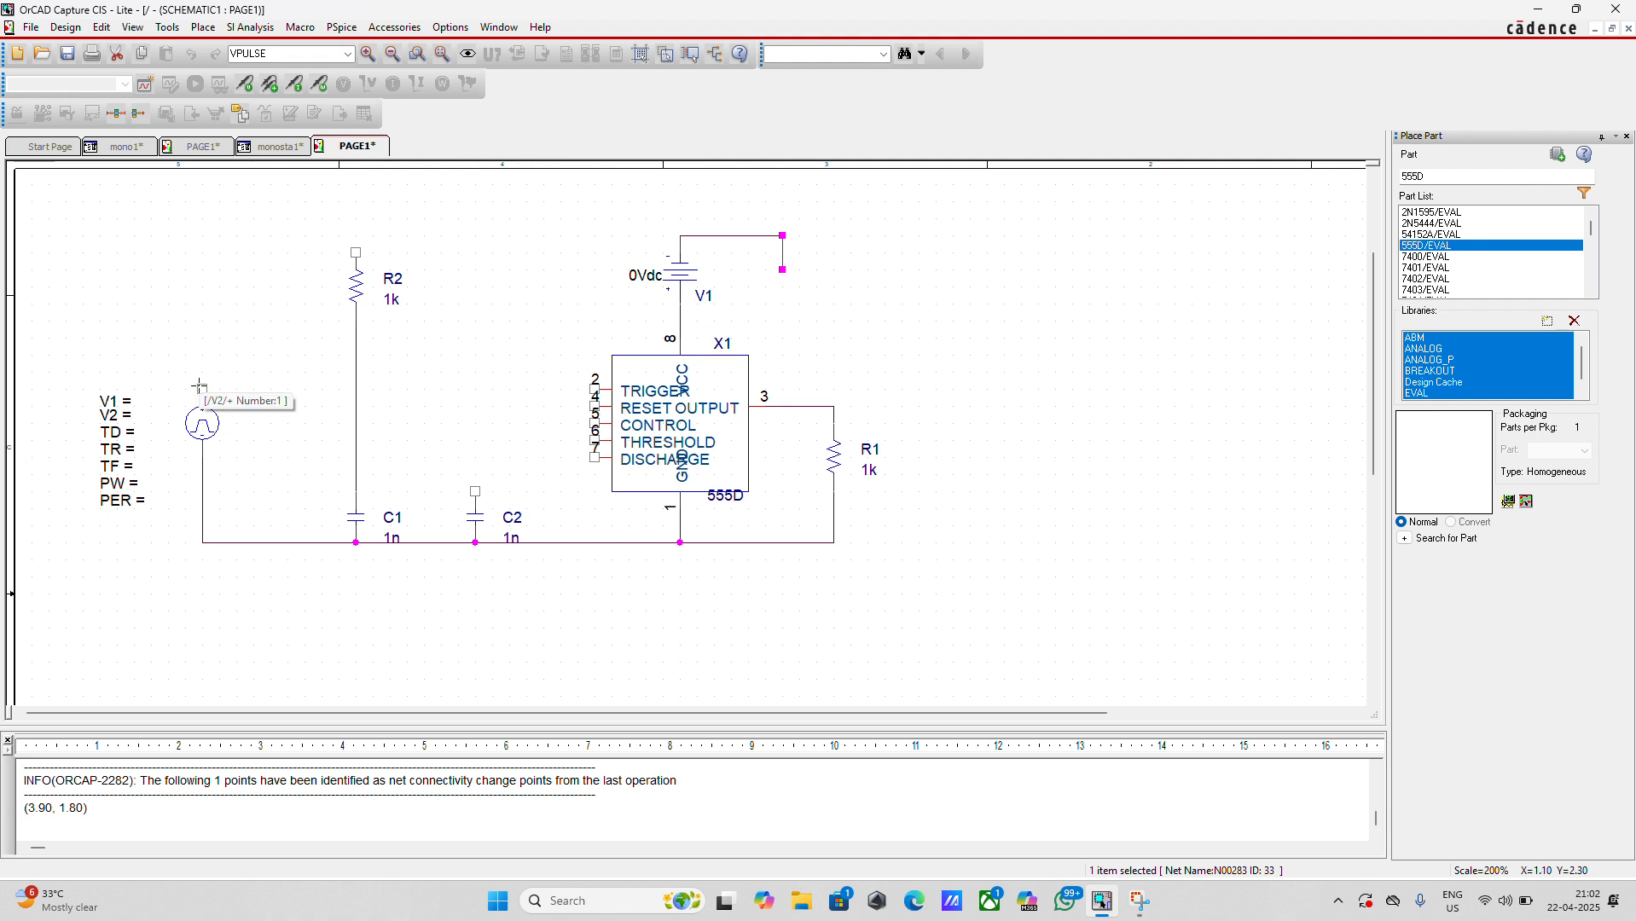
# Wire V2's upper terminal to the timer's TRIGGER pin and R2's upper end to V1's positive terminal
pyautogui.click(200, 388)
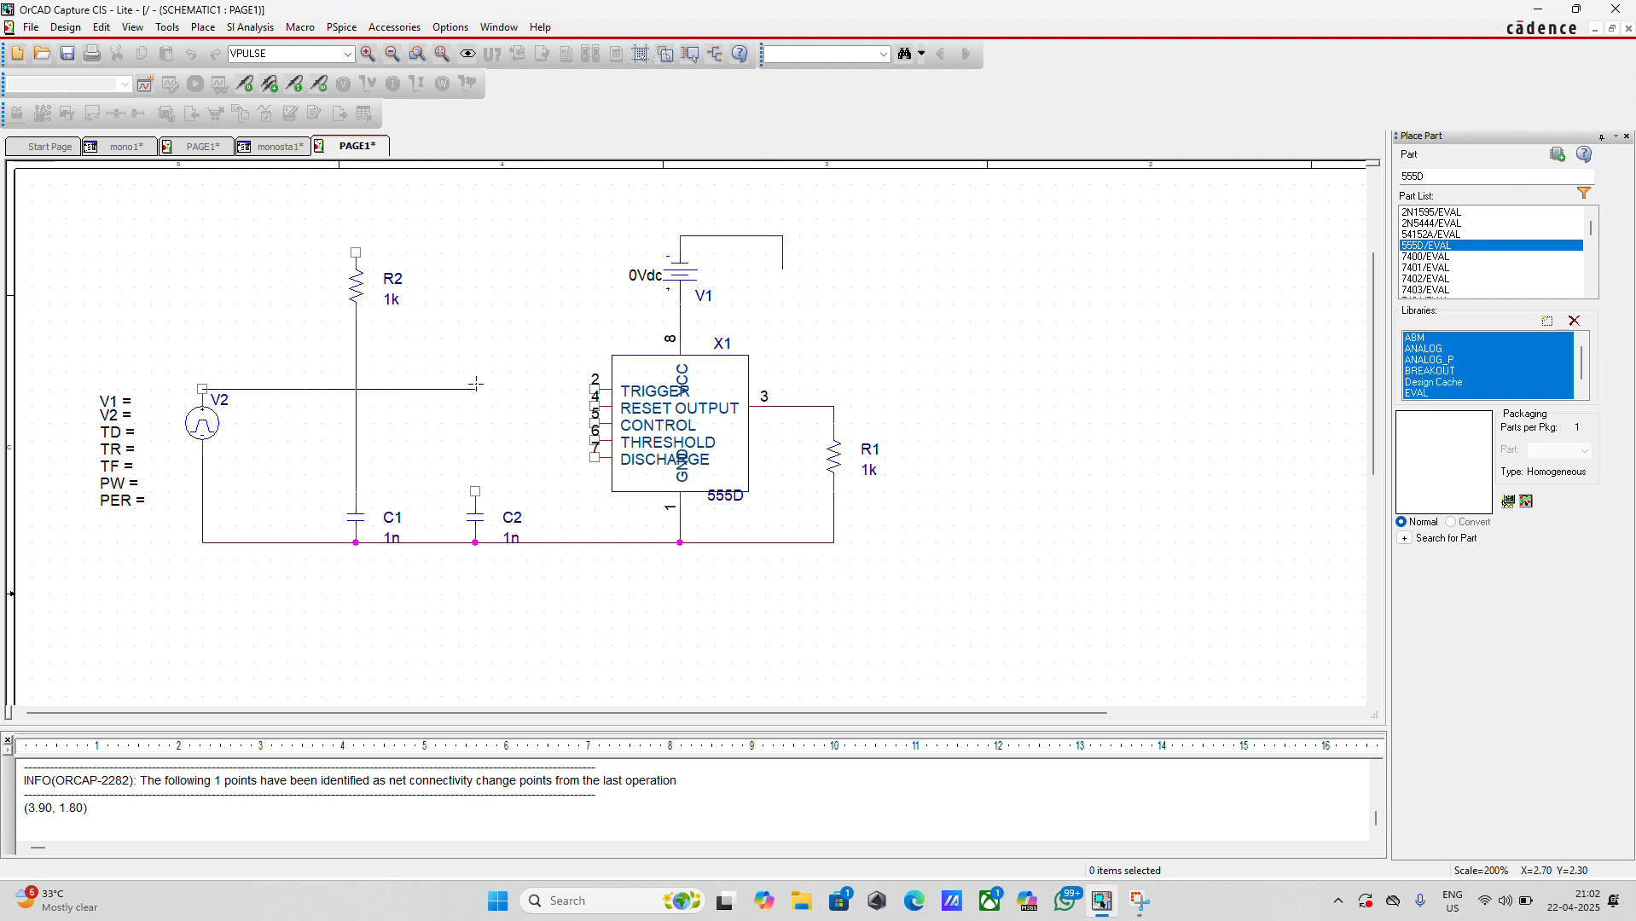
pyautogui.click(594, 388)
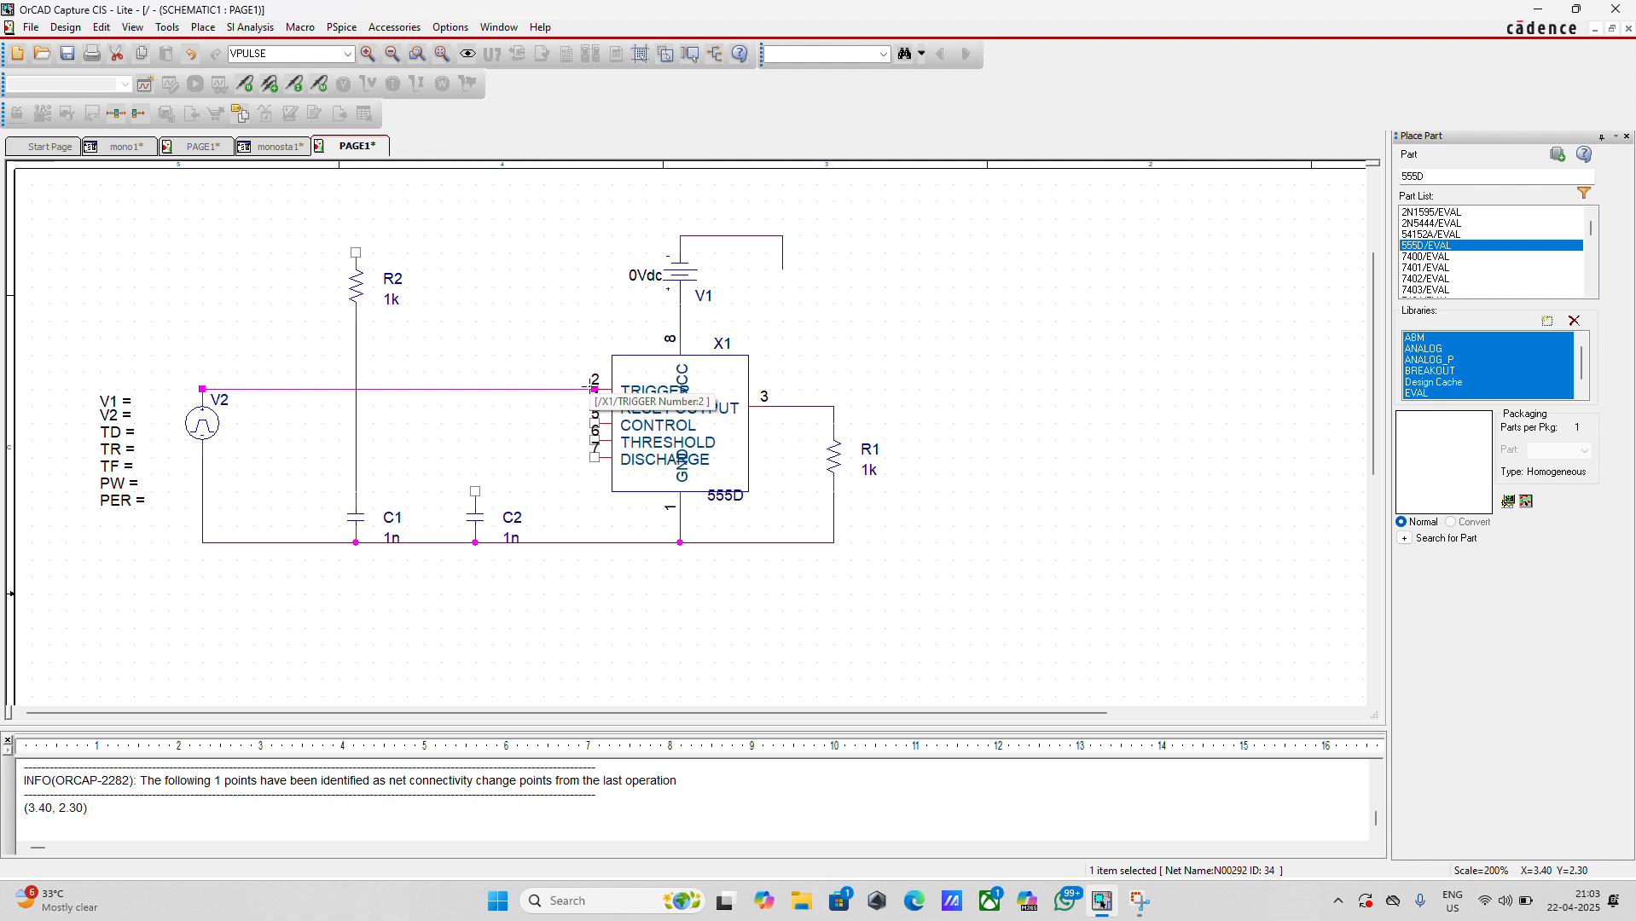
pyautogui.click(356, 252)
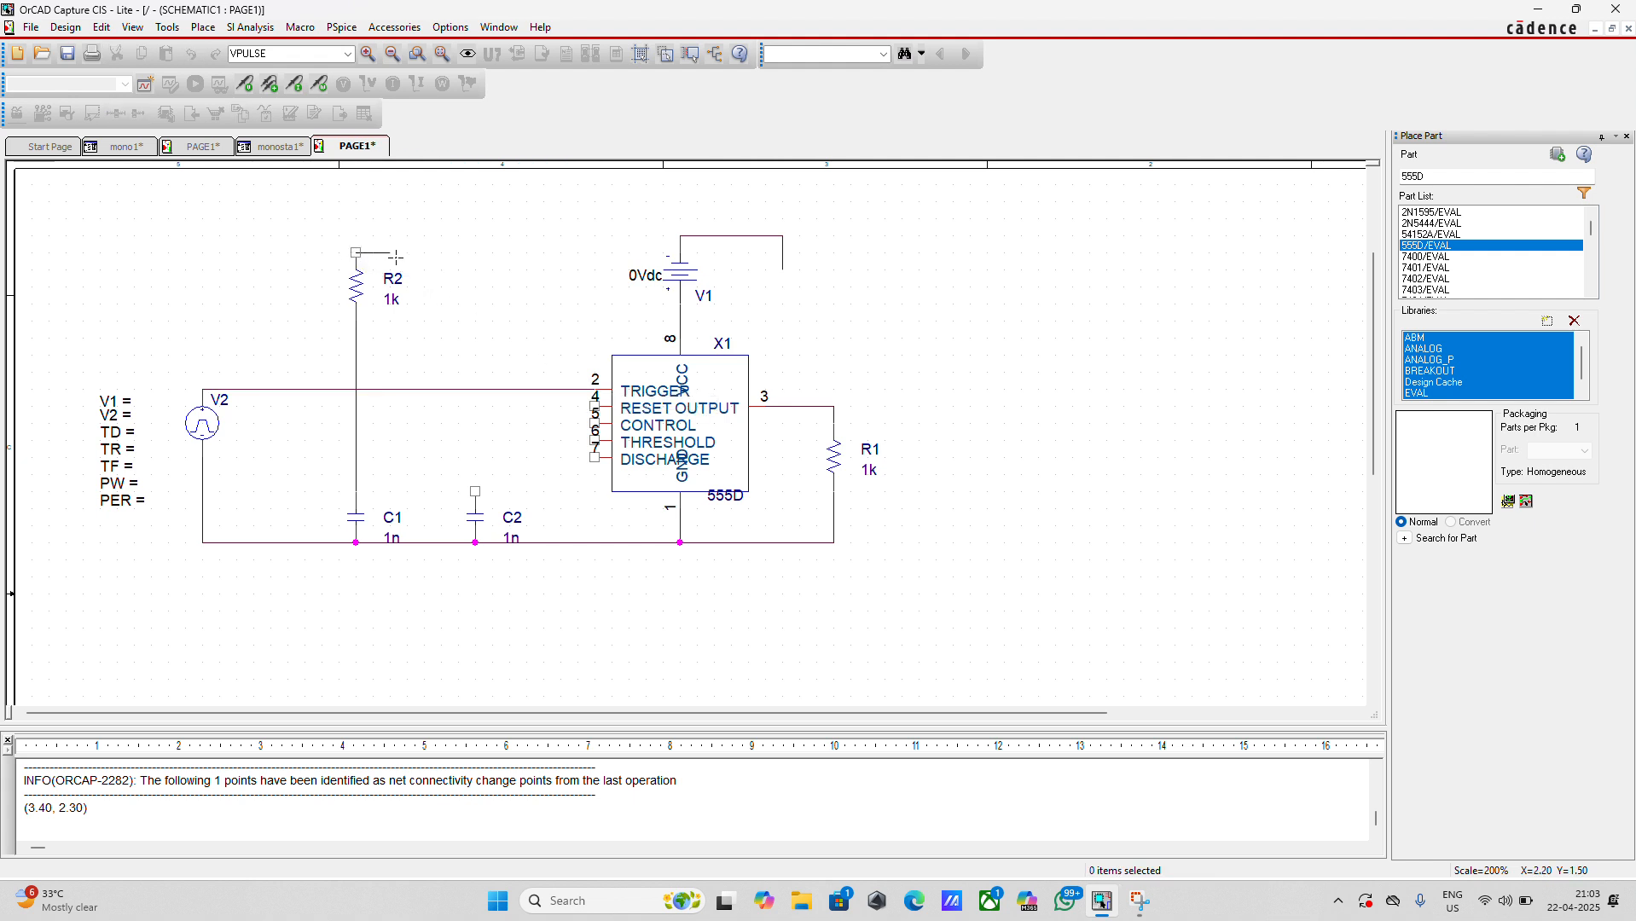
pyautogui.doubleClick(539, 301)
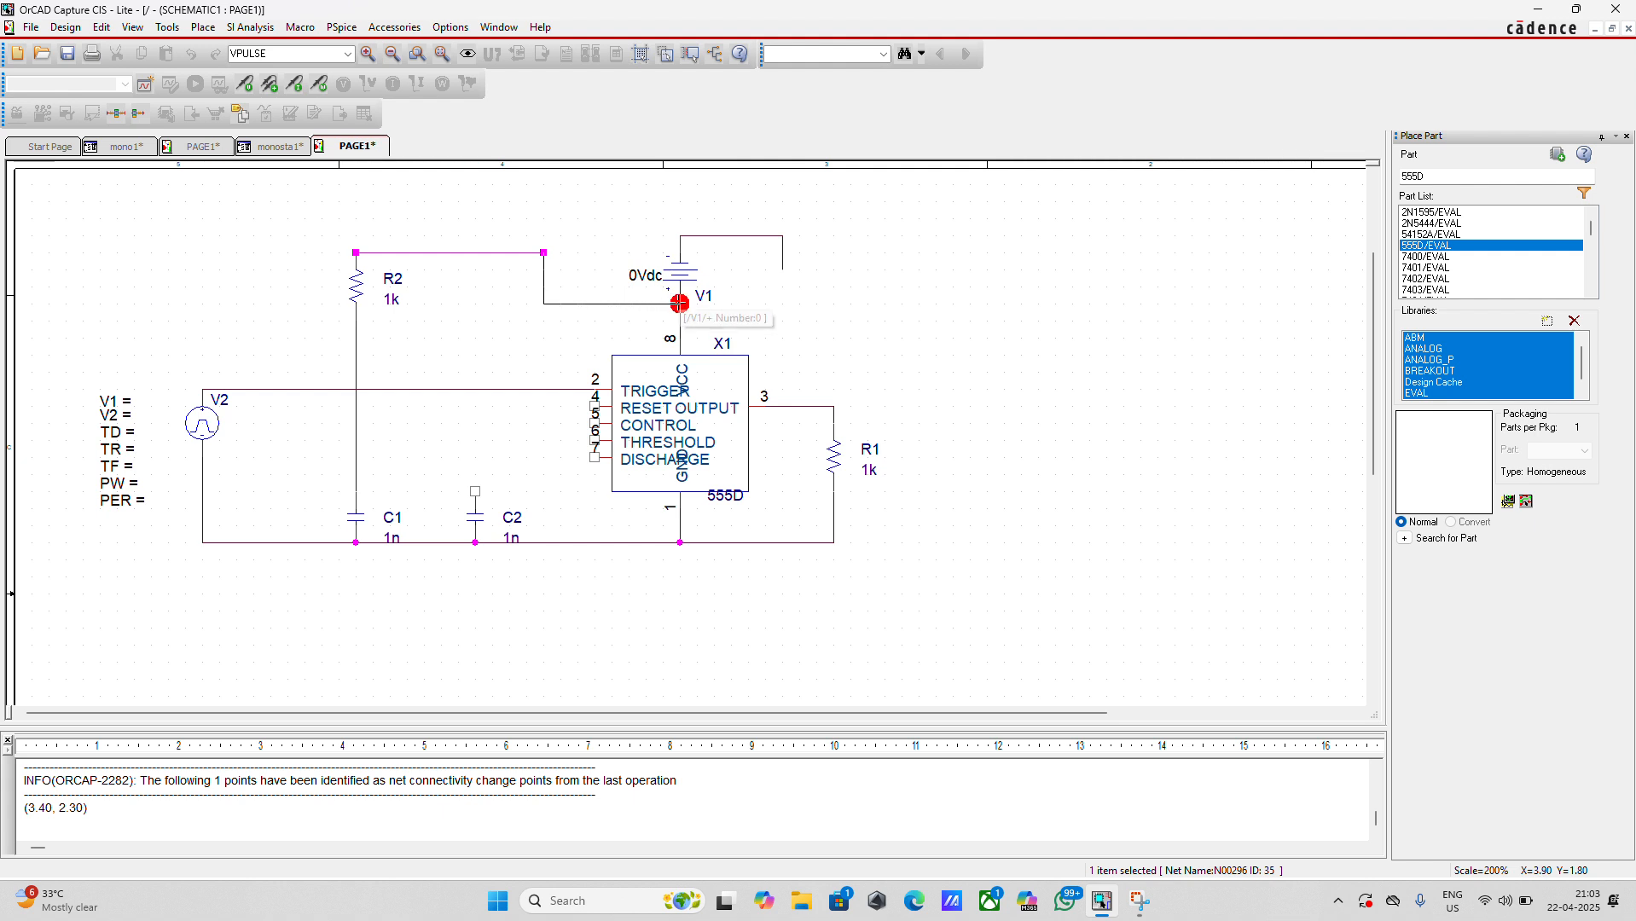
pyautogui.click(680, 303)
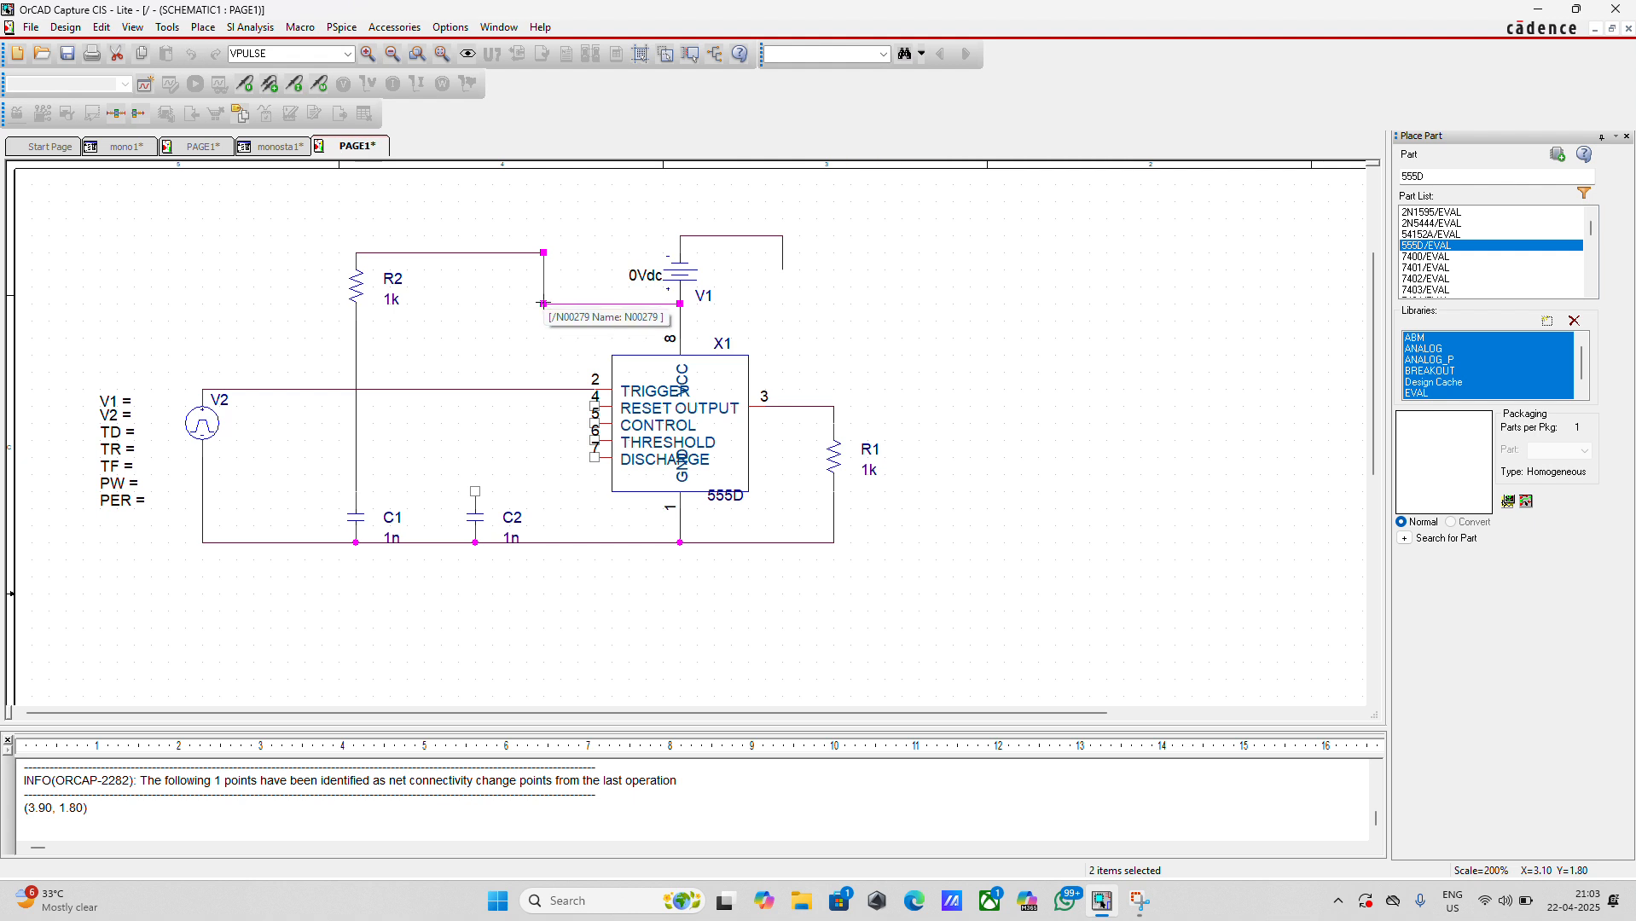
# Wire the timer's RESET pin to the R2–V1 supply wire and its CONTROL pin to the upper end of capacitor C2
pyautogui.moveTo(544, 303); pyautogui.dragTo(583, 404)
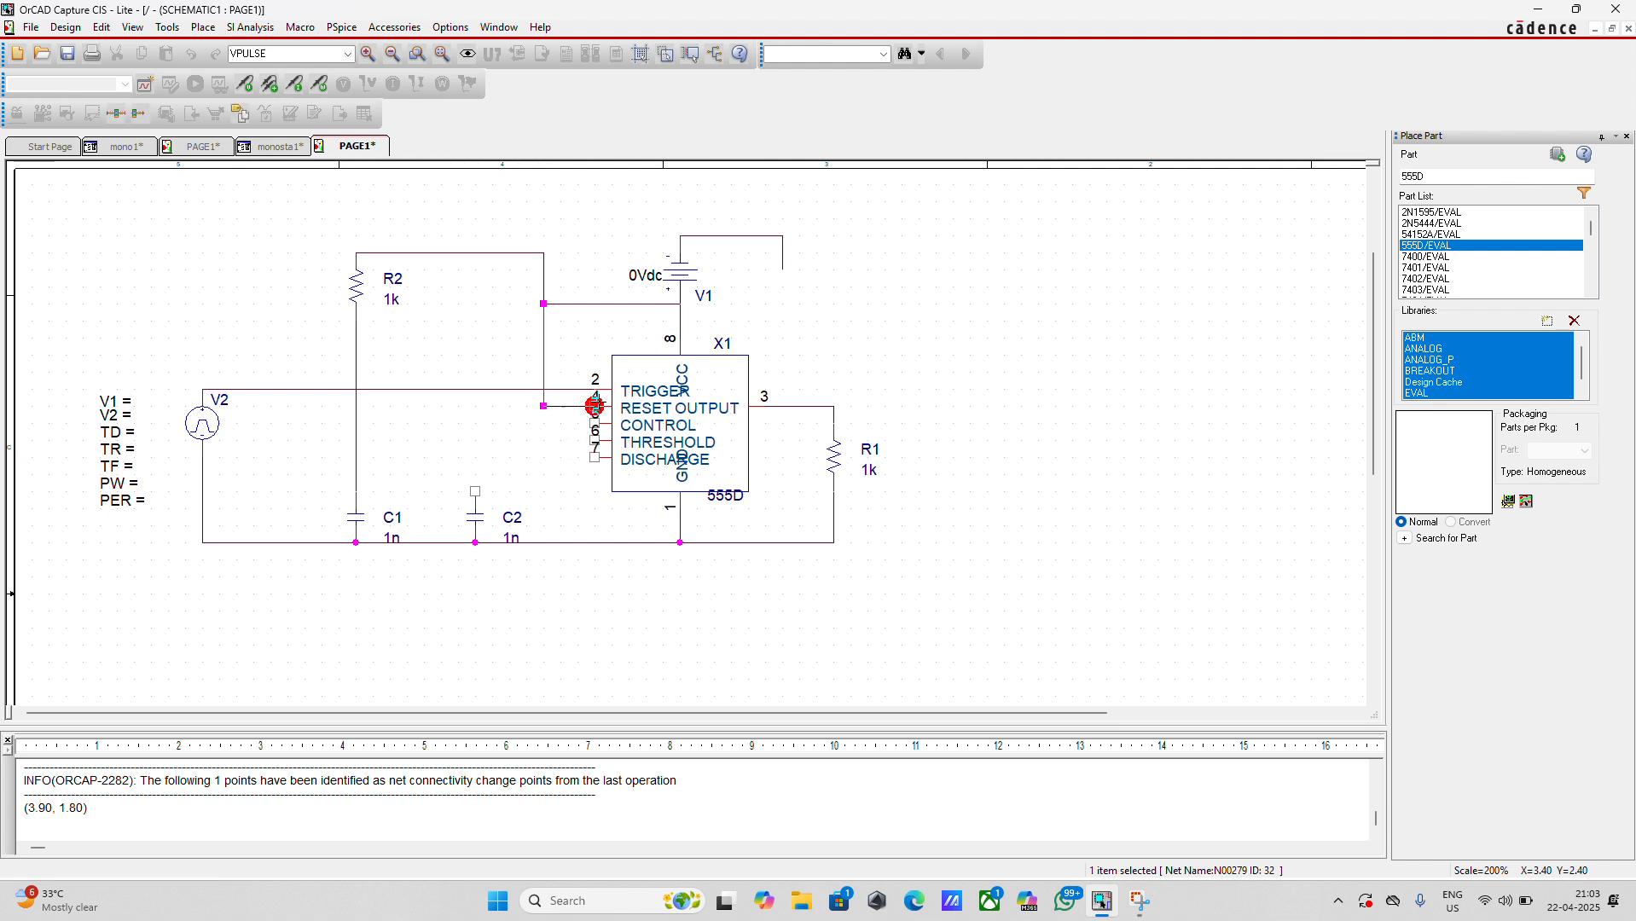
pyautogui.click(595, 406)
pyautogui.click(594, 423)
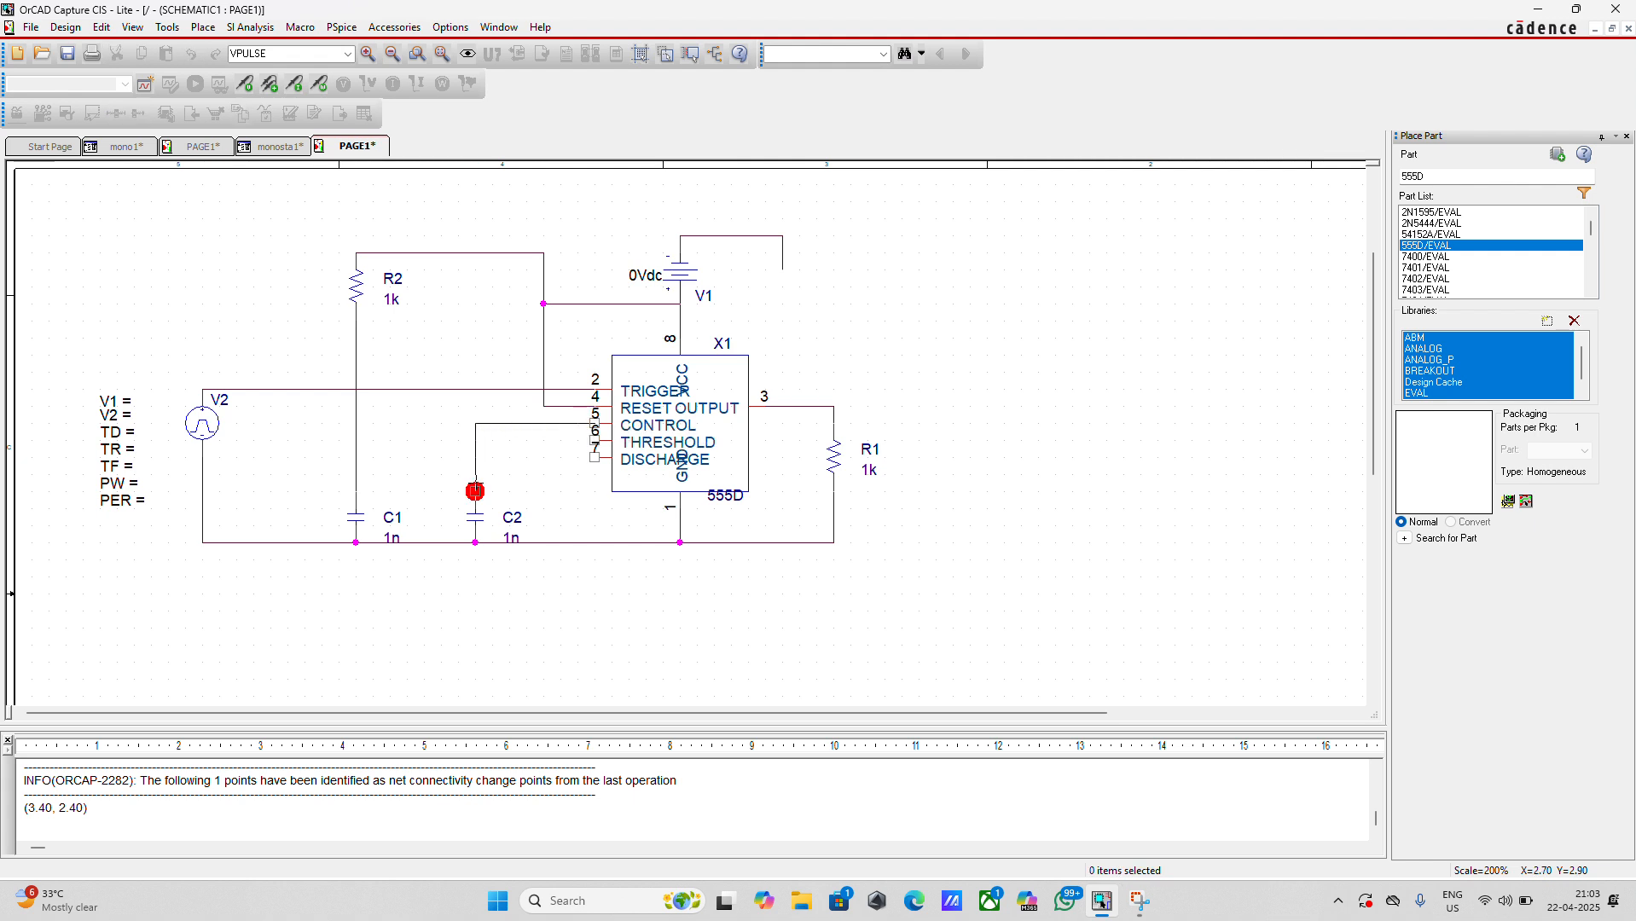
pyautogui.click(475, 490)
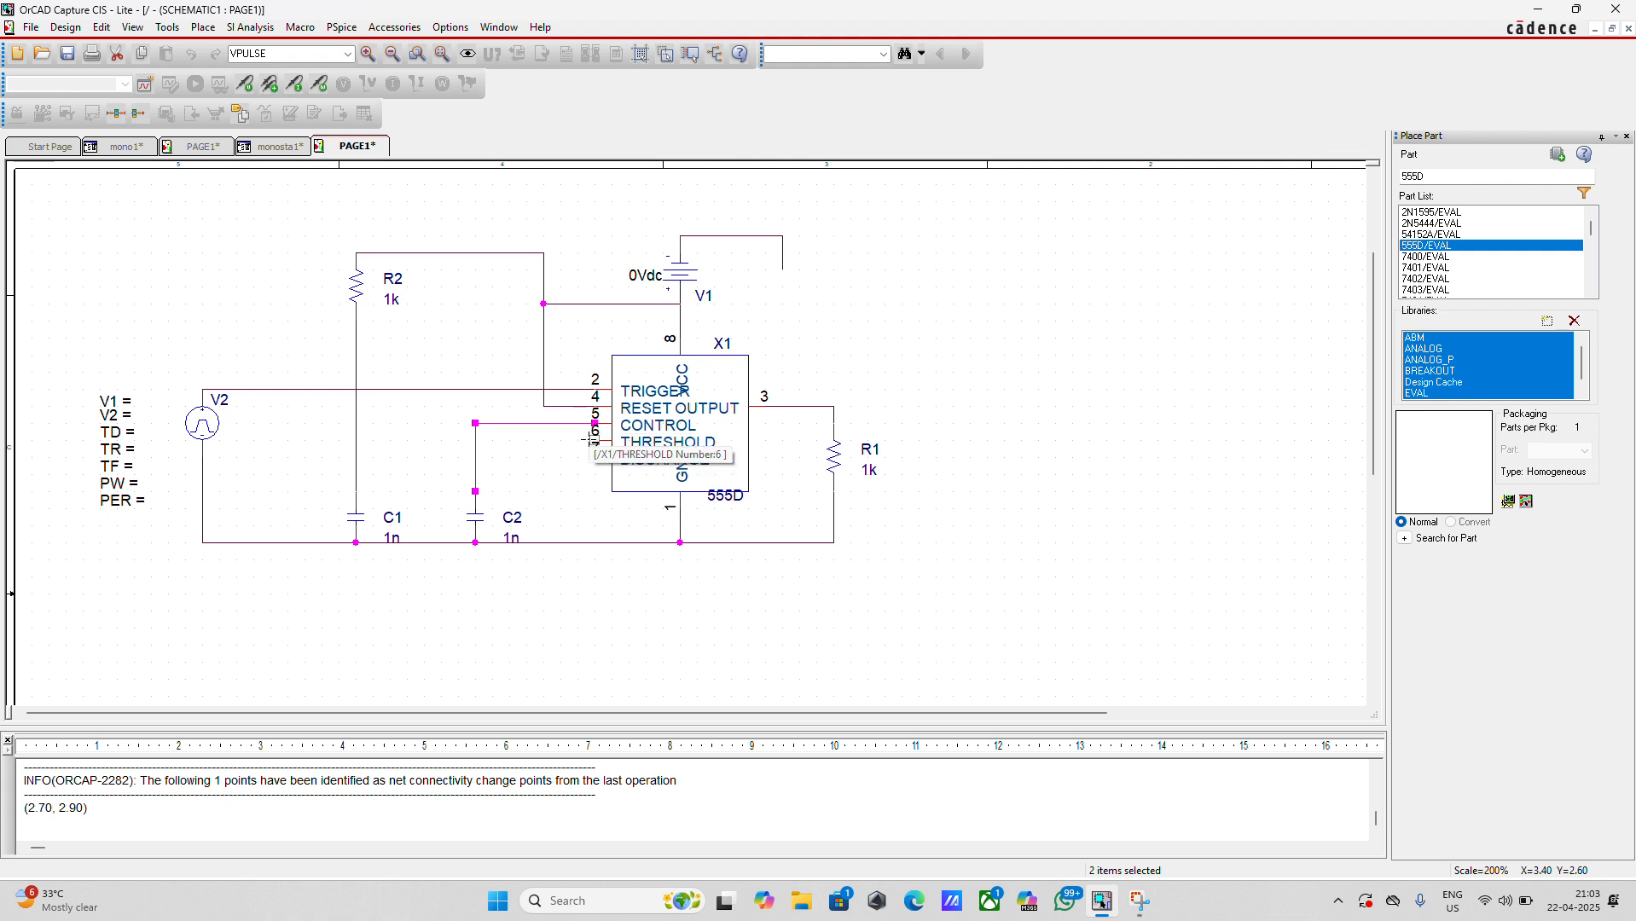
# Wire the timer's THRESHOLD pin to the vertical R2–C1 wire and join the DISCHARGE pin to the THRESHOLD wire
pyautogui.moveTo(587, 439); pyautogui.dragTo(356, 440)
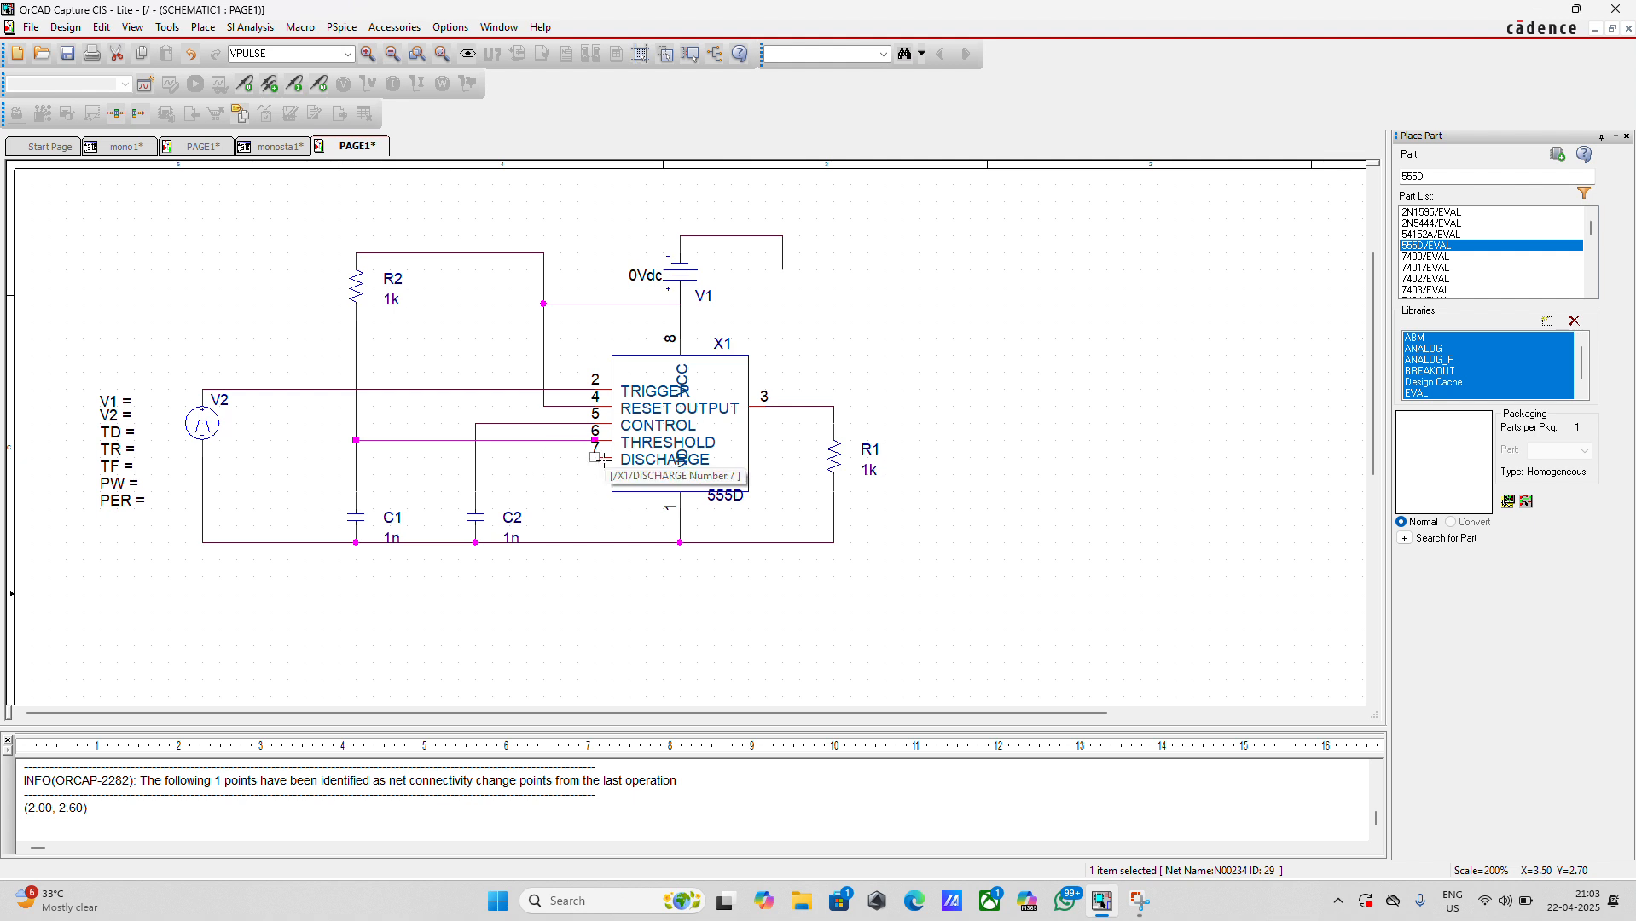
pyautogui.moveTo(595, 458); pyautogui.dragTo(559, 441)
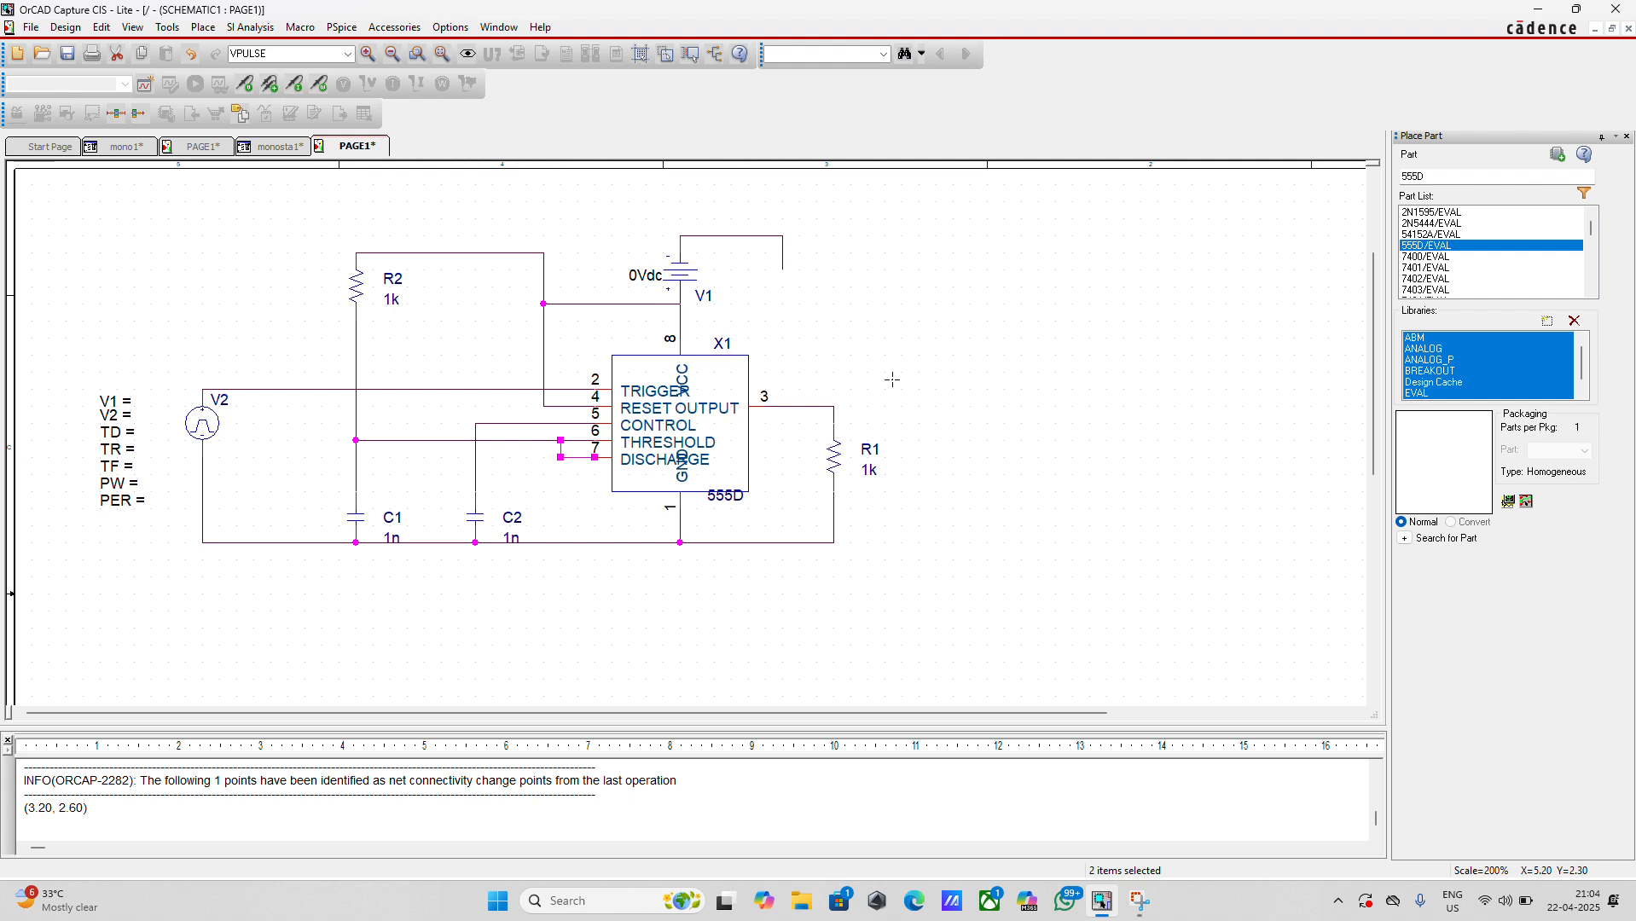
# Place 0/CAPSYM ground symbols at the open wire end from V1's negative terminal and on the lower rail beneath the timer's GND pin
pyautogui.click(200, 28)
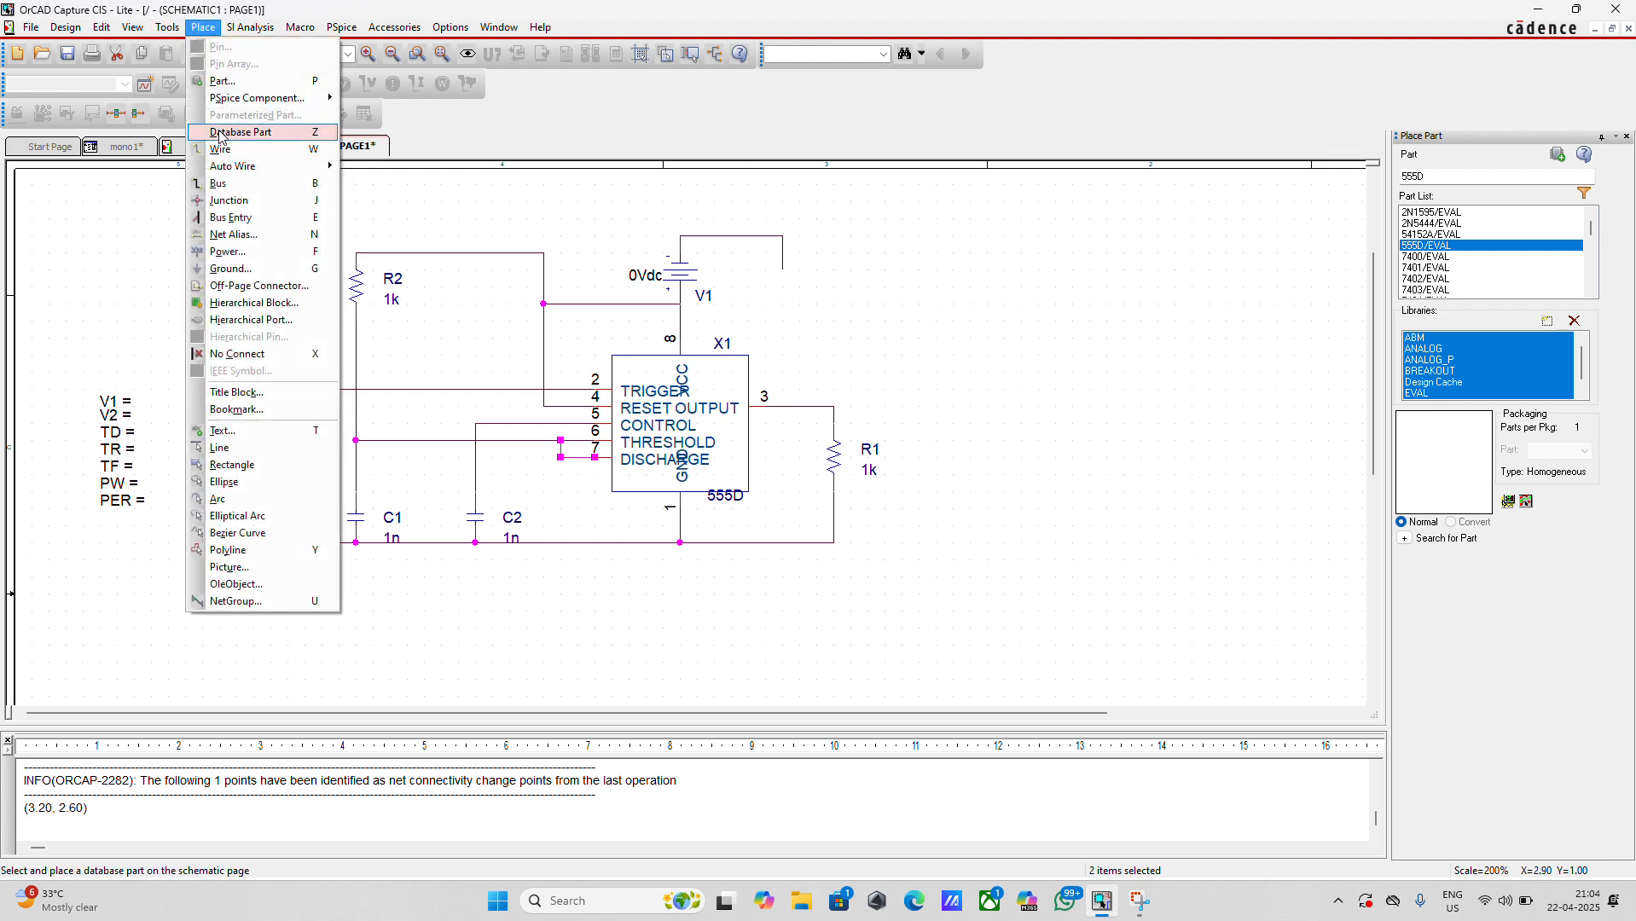
pyautogui.click(232, 268)
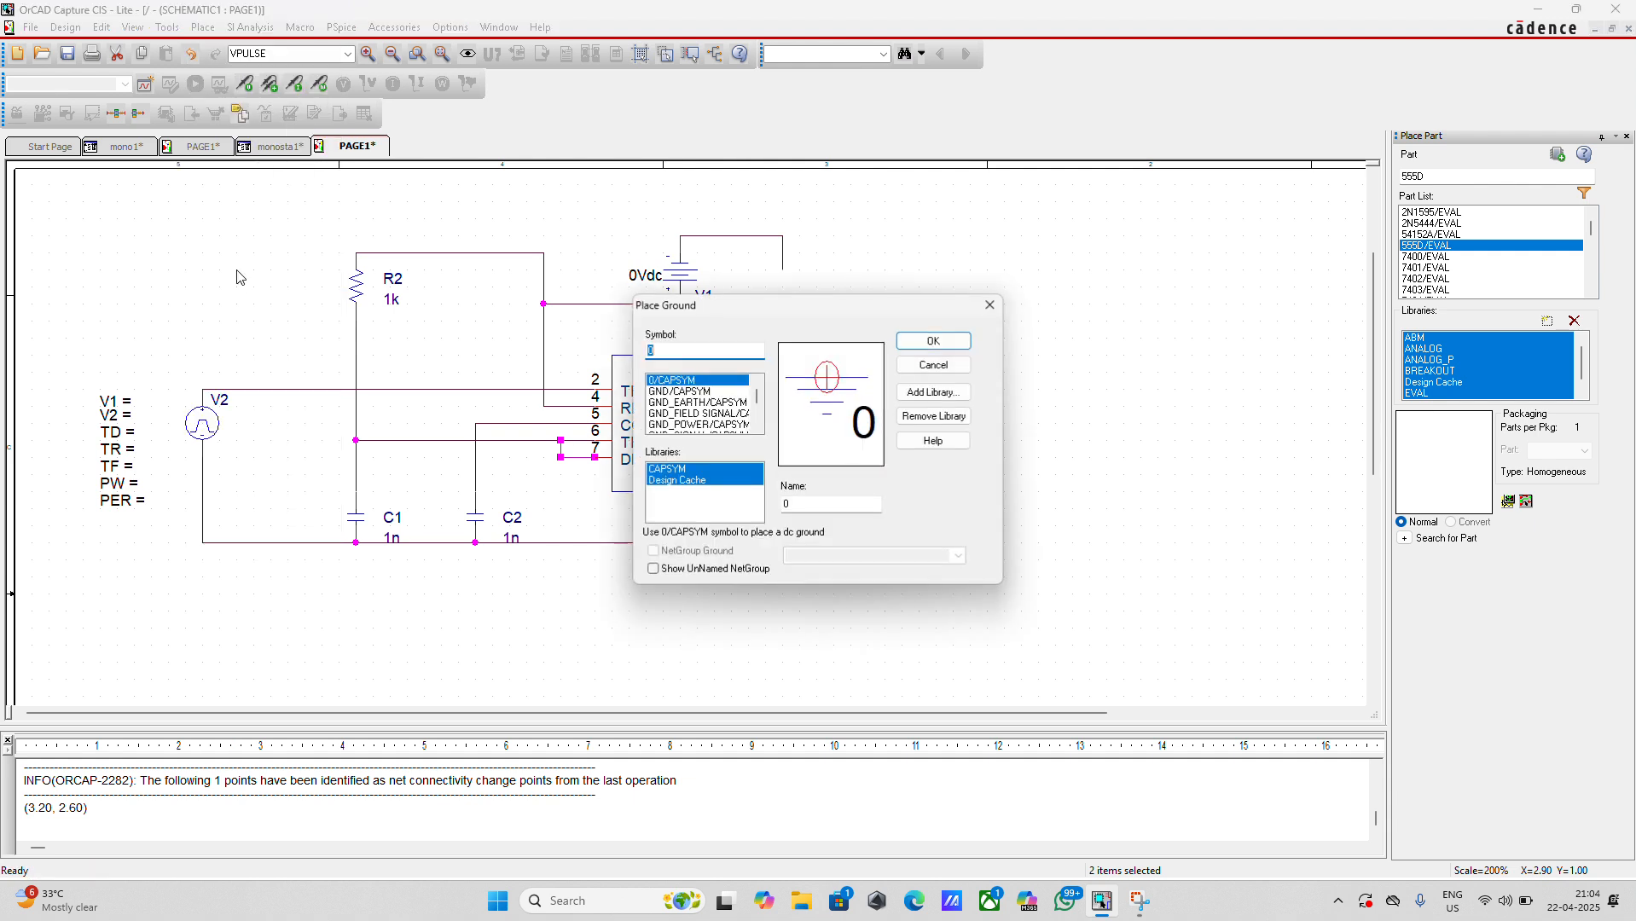
pyautogui.click(933, 341)
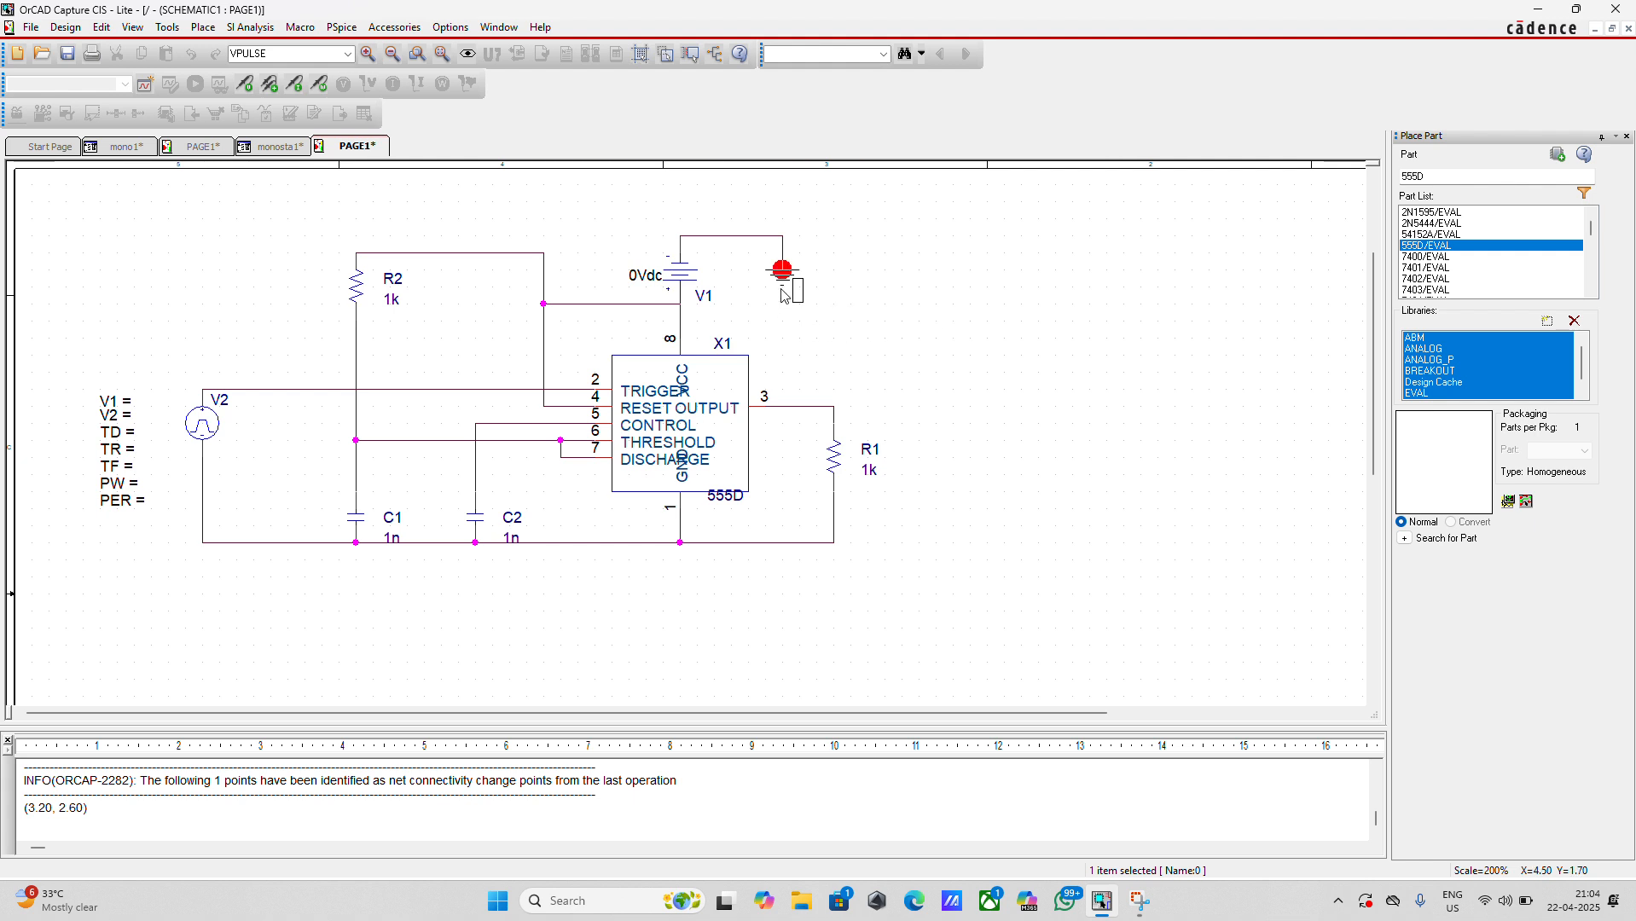
pyautogui.click(783, 288)
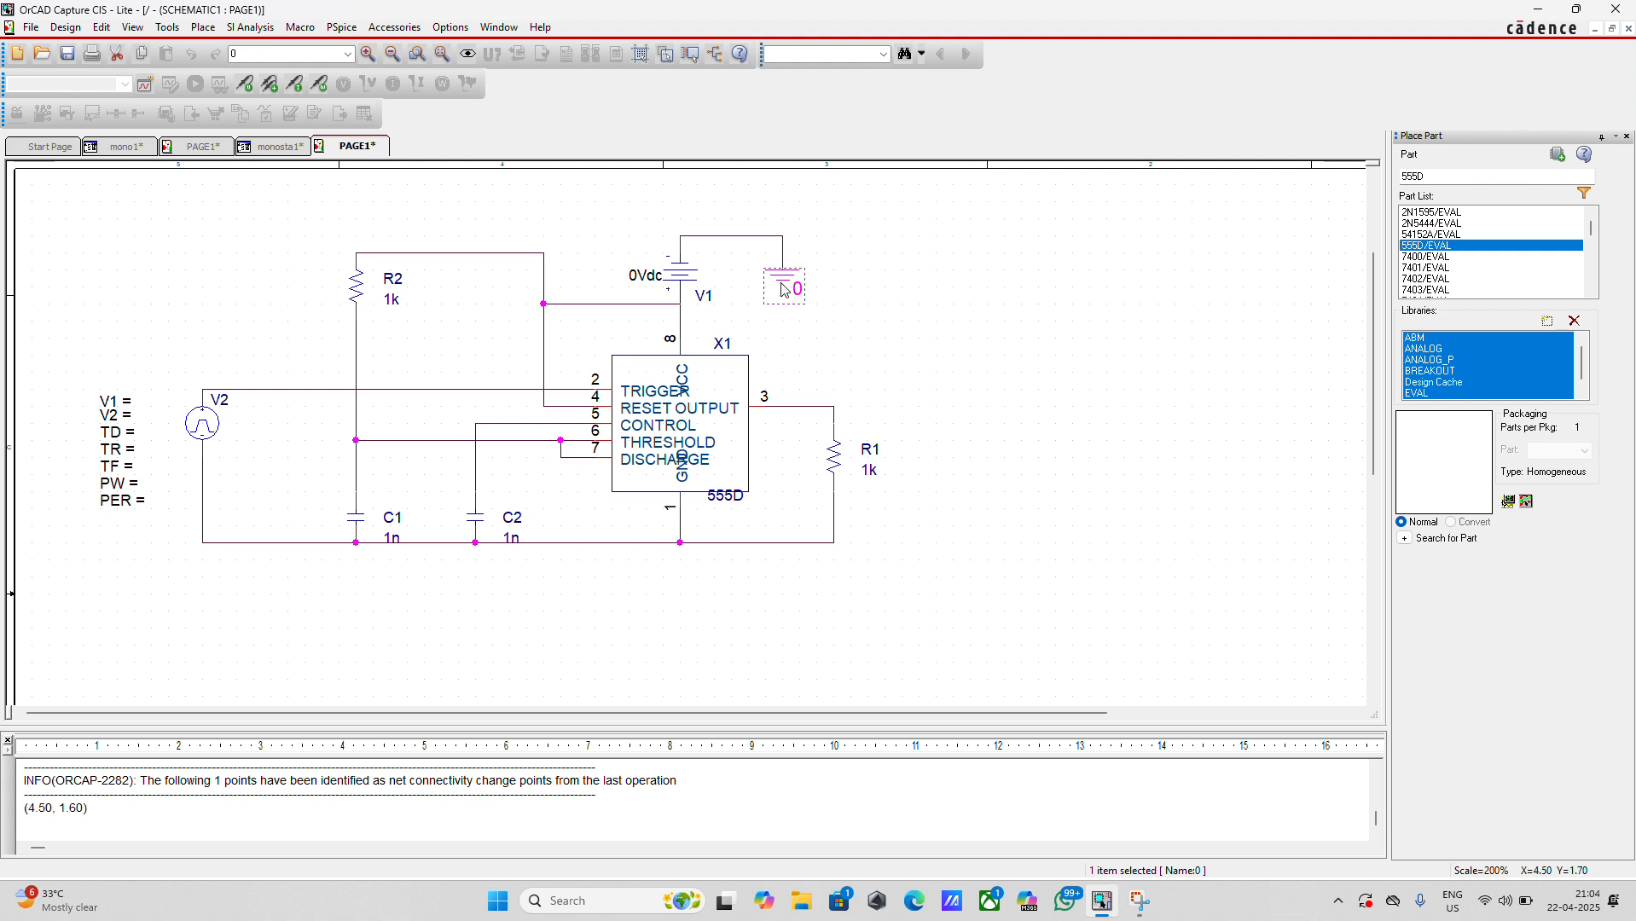
pyautogui.click(681, 559)
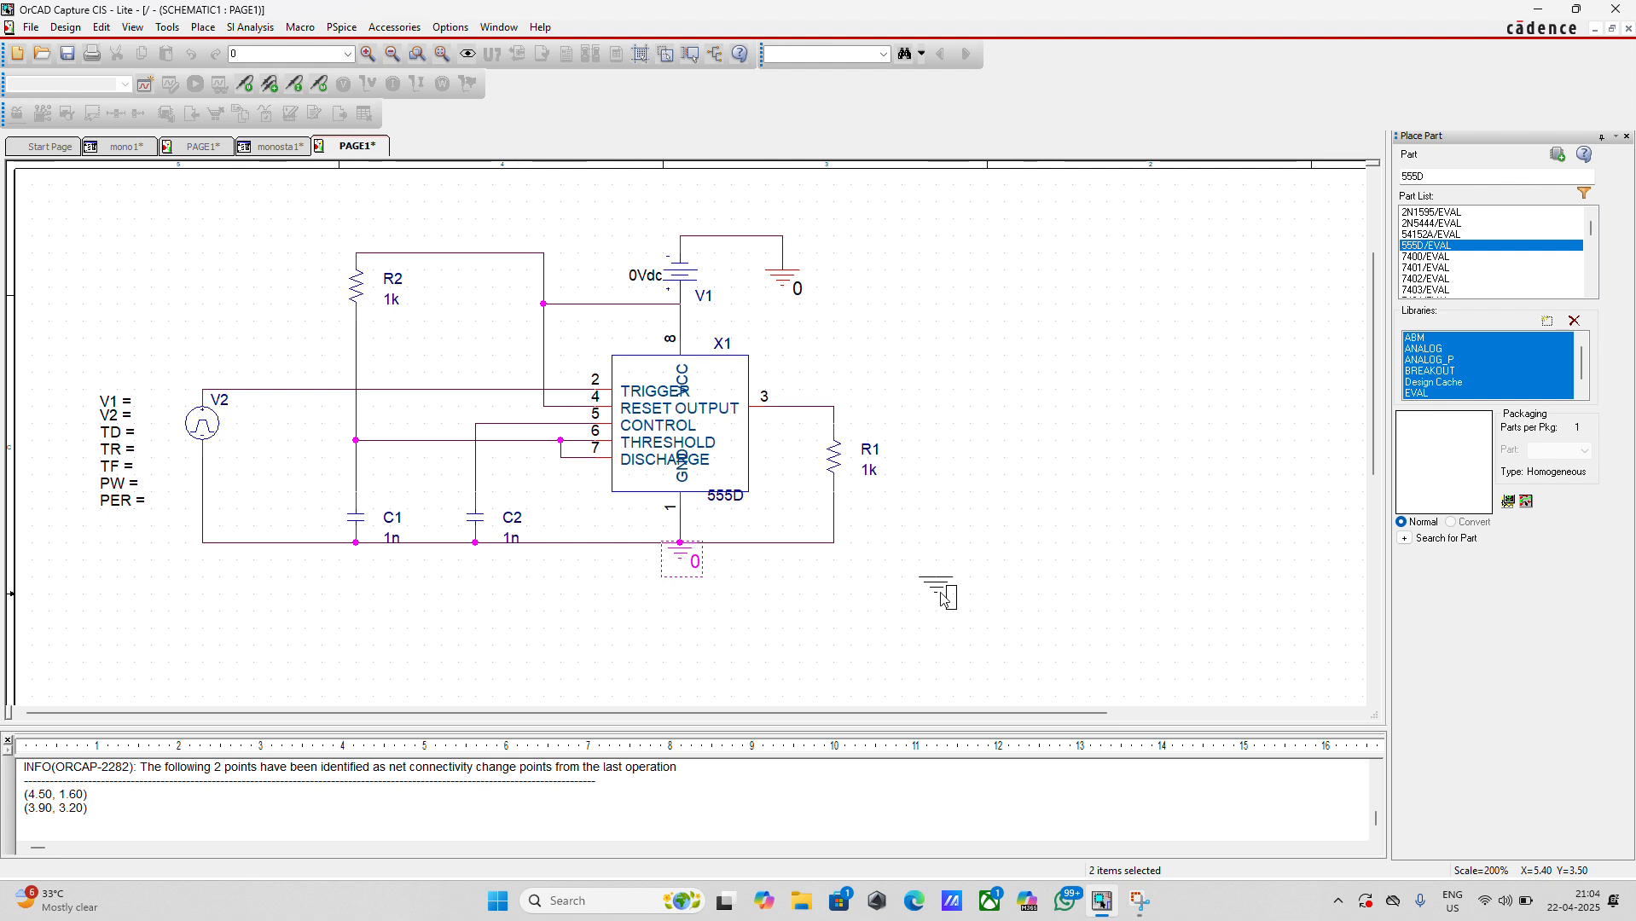
pyautogui.press('Escape')
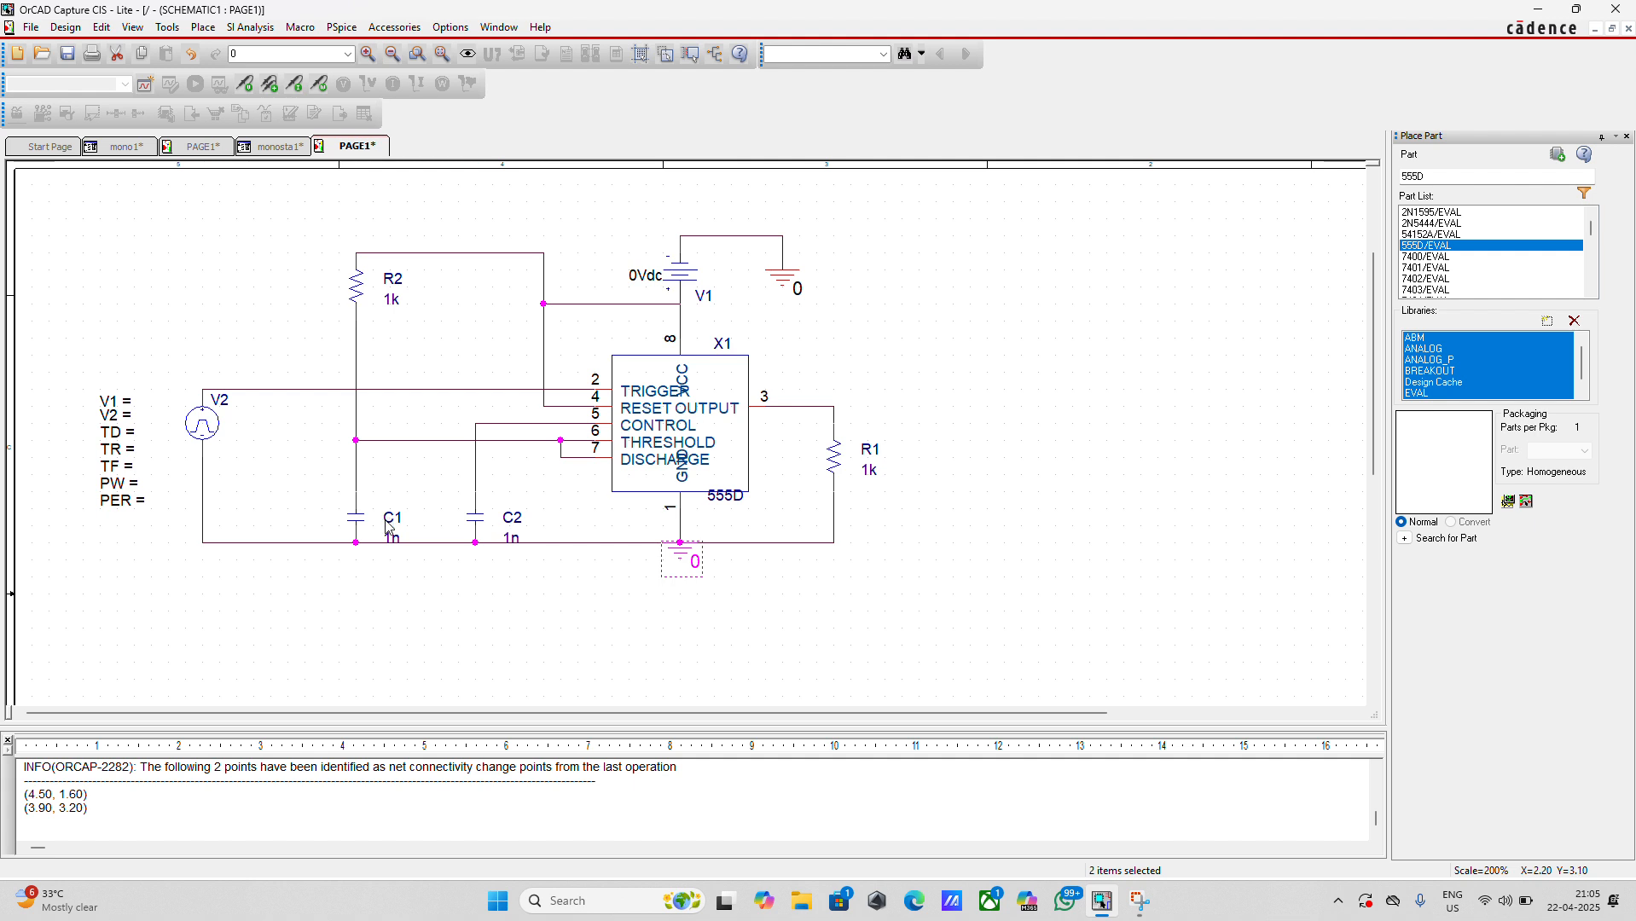
# Set capacitor C1's value to 1u and resistor R2's value to 9.1k
pyautogui.doubleClick(391, 540)
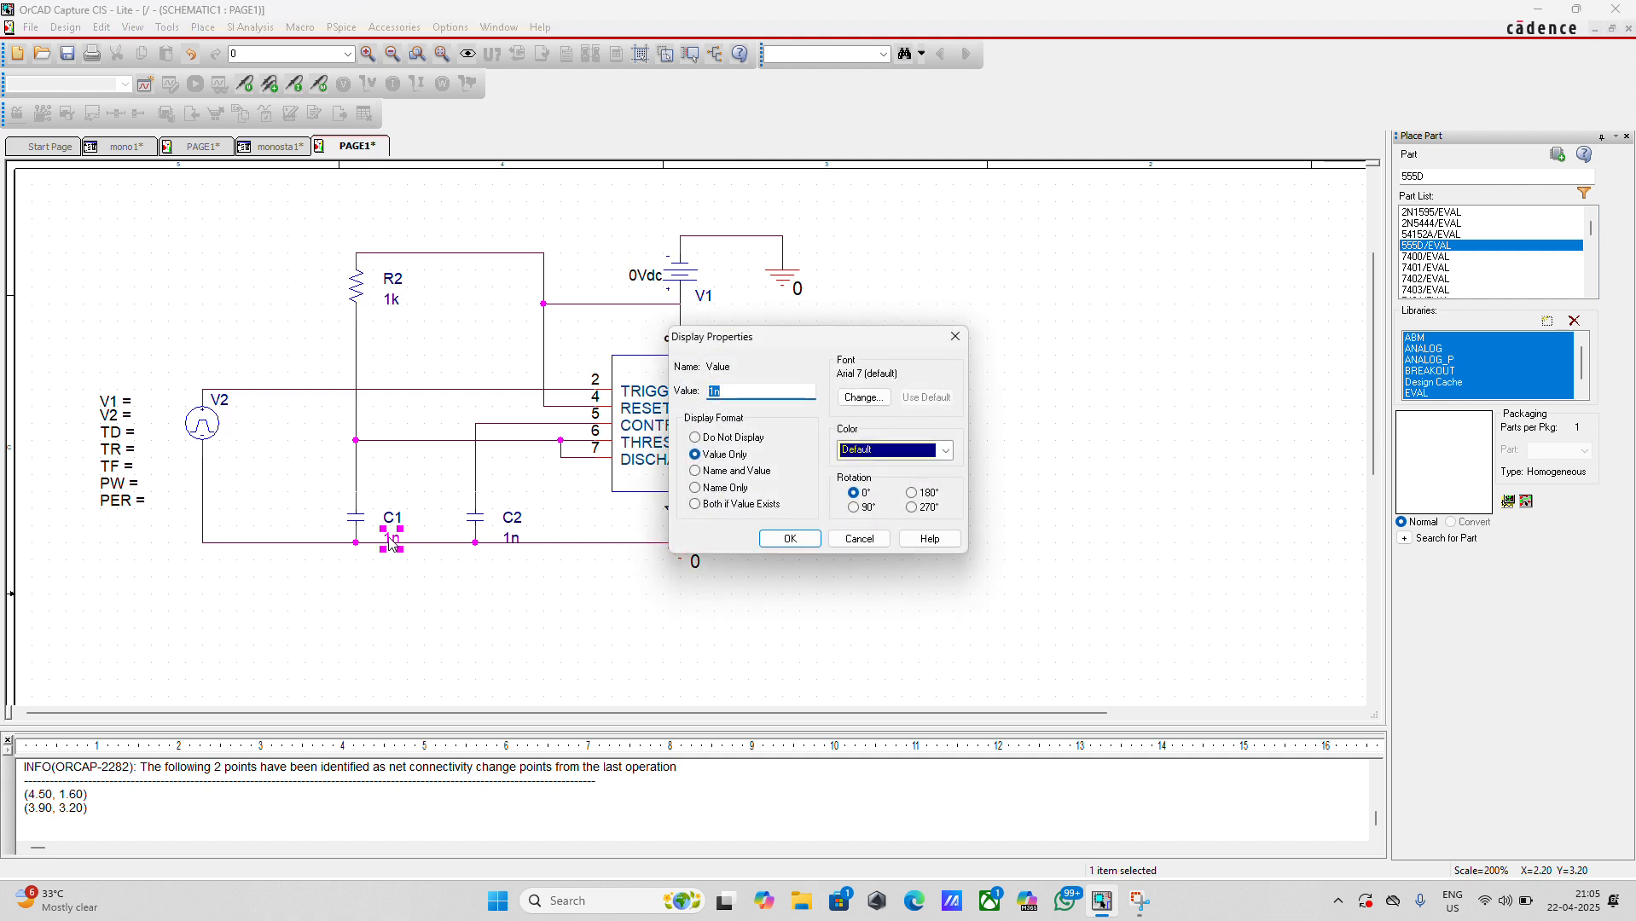
pyautogui.write('1')
pyautogui.click(789, 538)
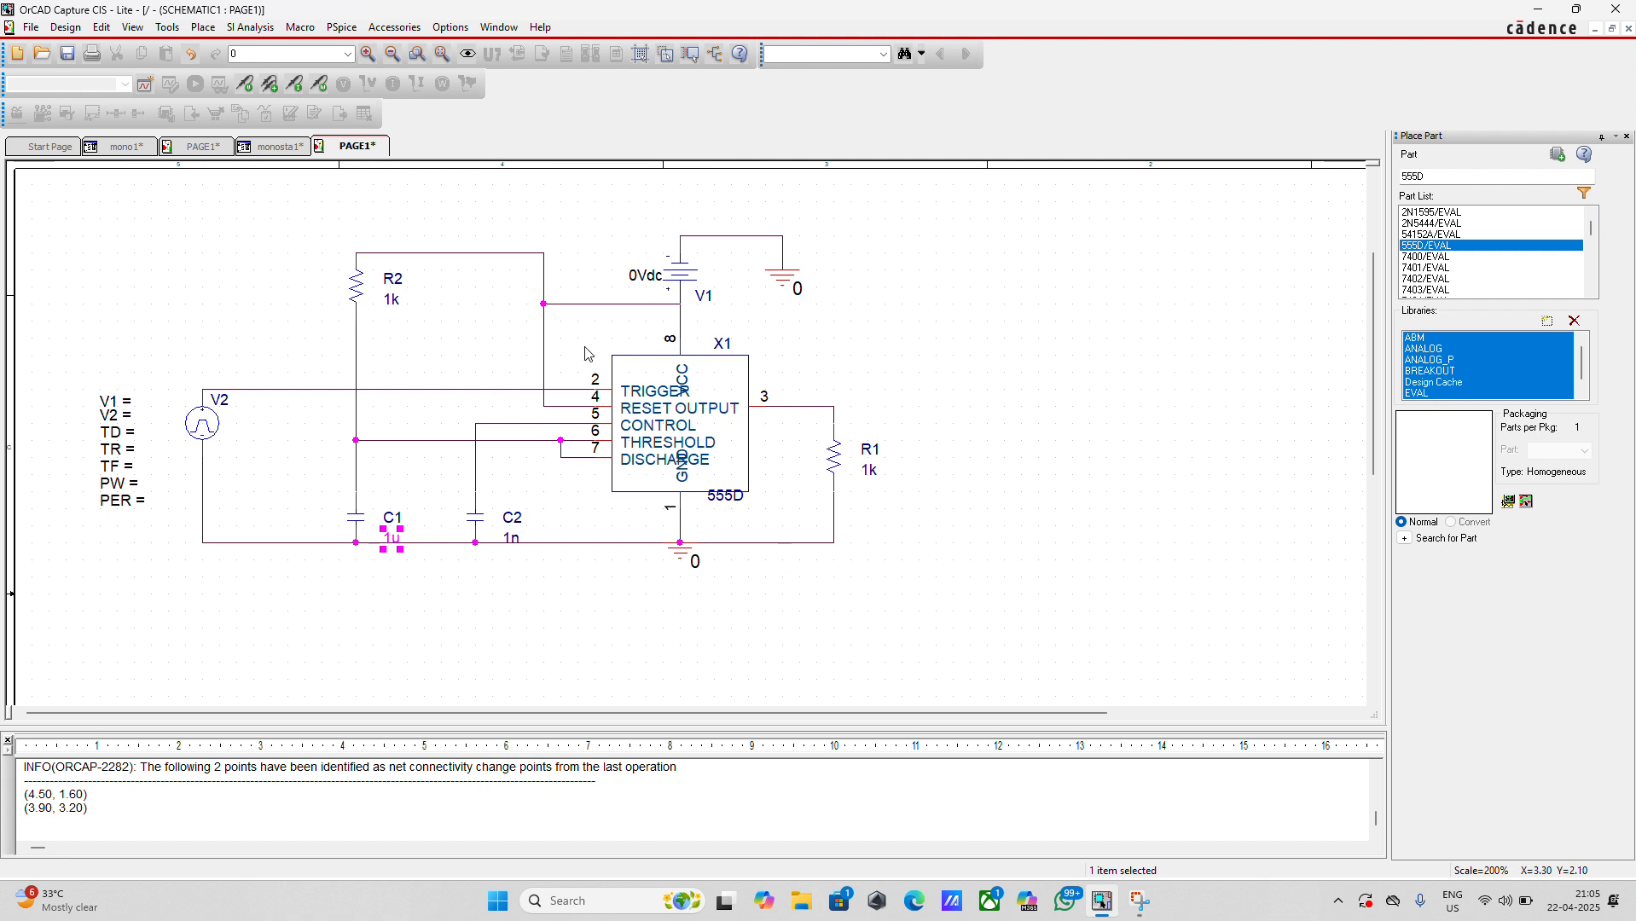
pyautogui.doubleClick(392, 300)
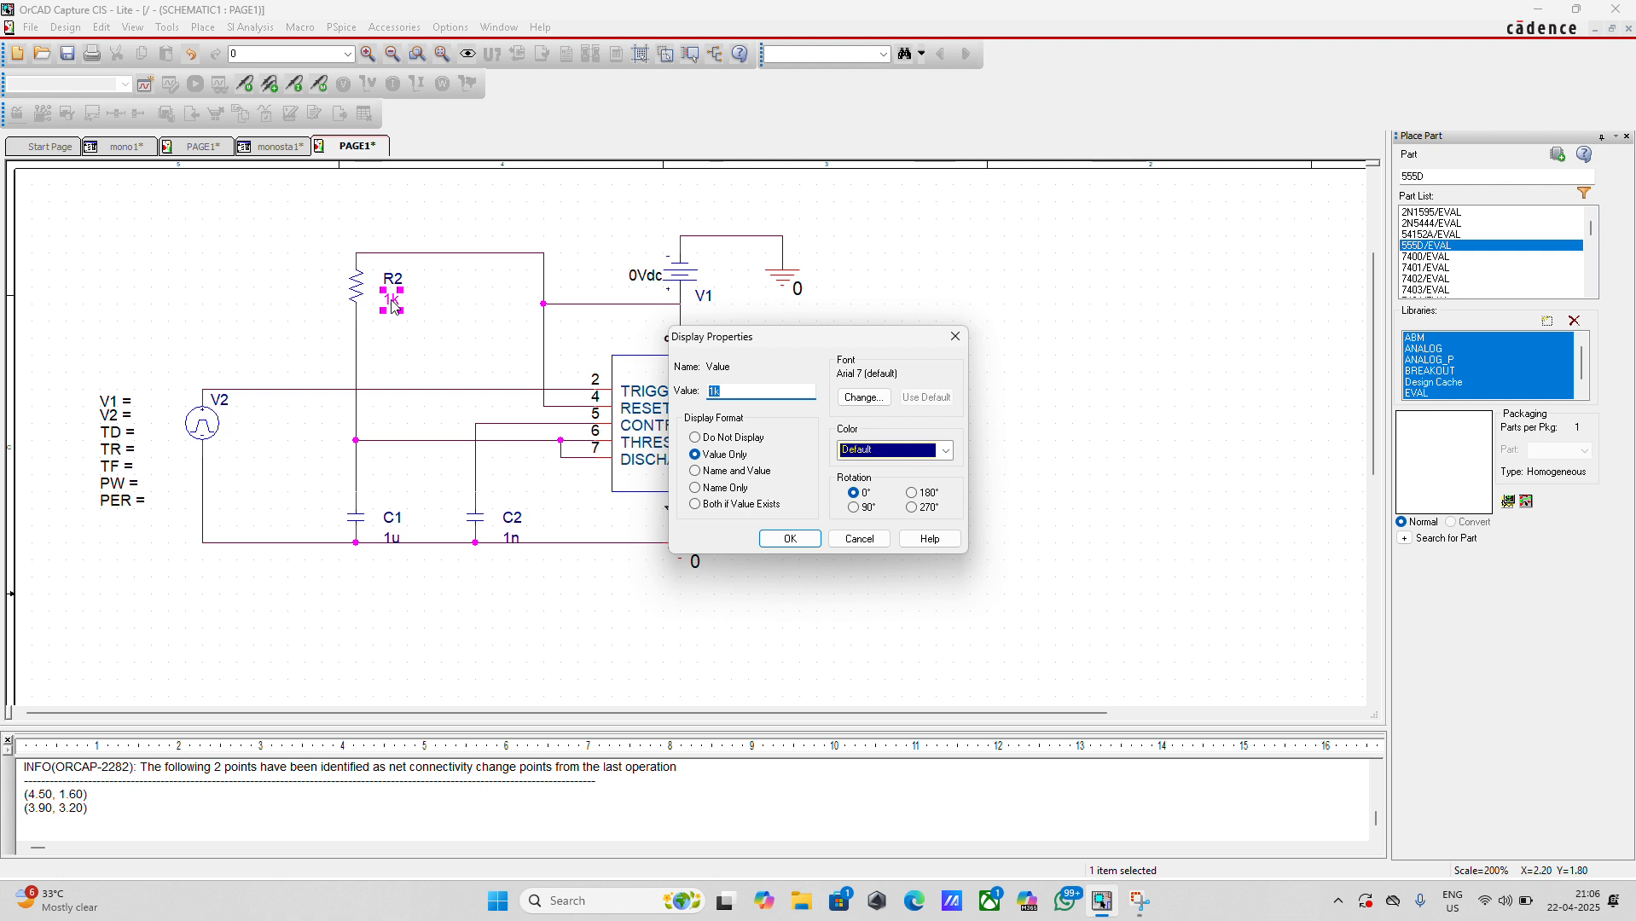
pyautogui.write('9.1')
pyautogui.press('Return')
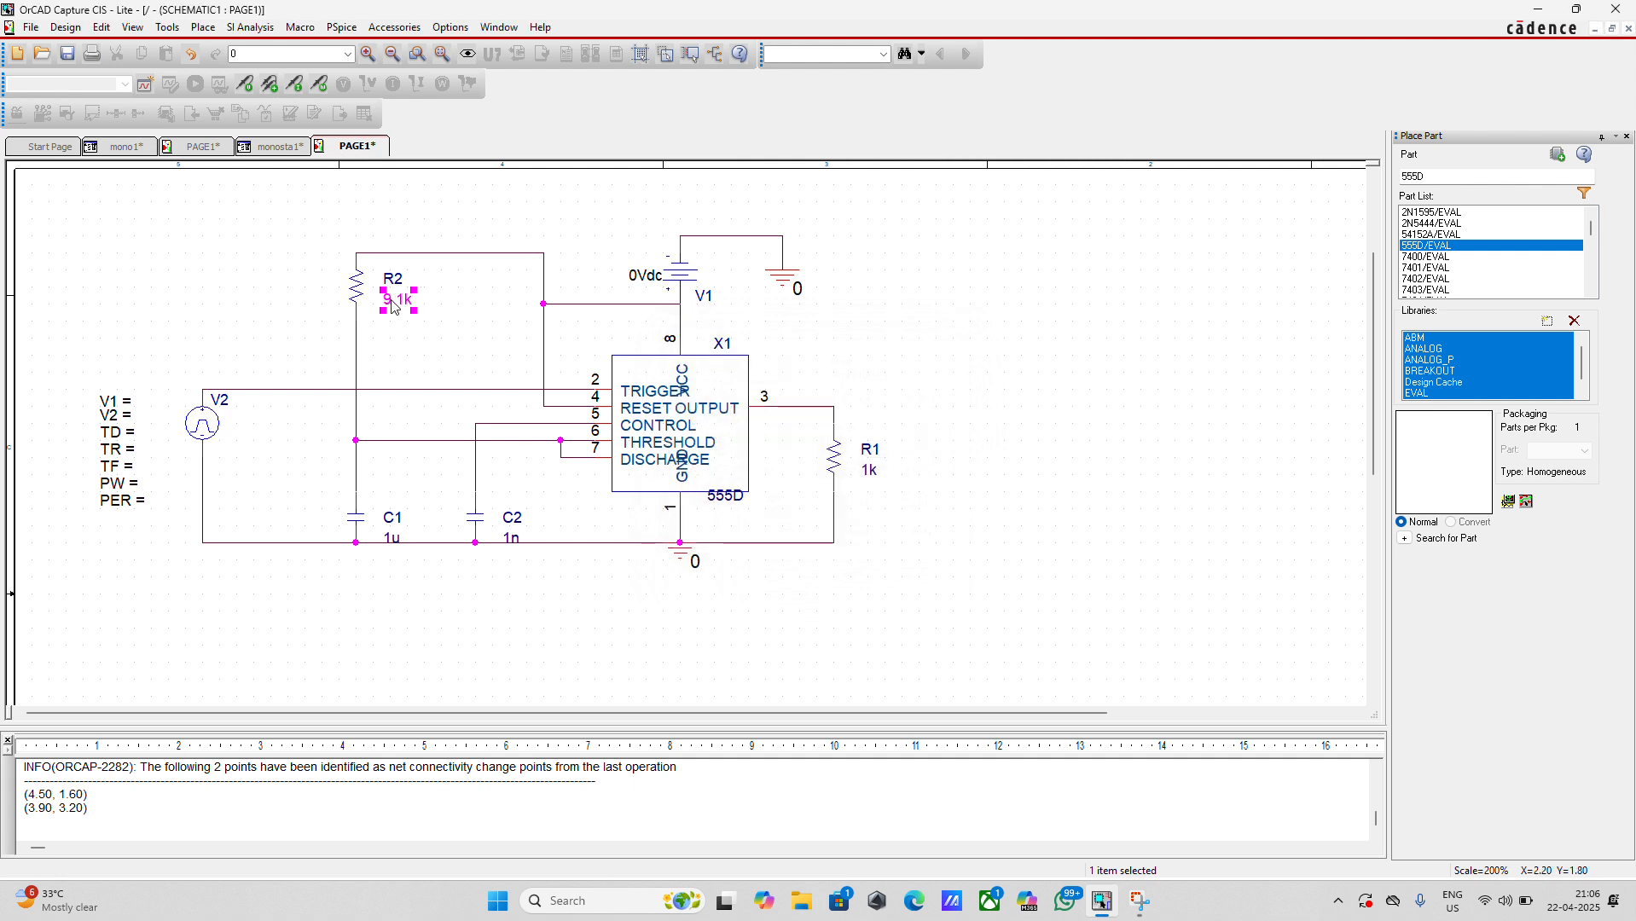
# Set capacitor C2's value to 0.01u and resistor R1's value to 10k
pyautogui.doubleClick(510, 537)
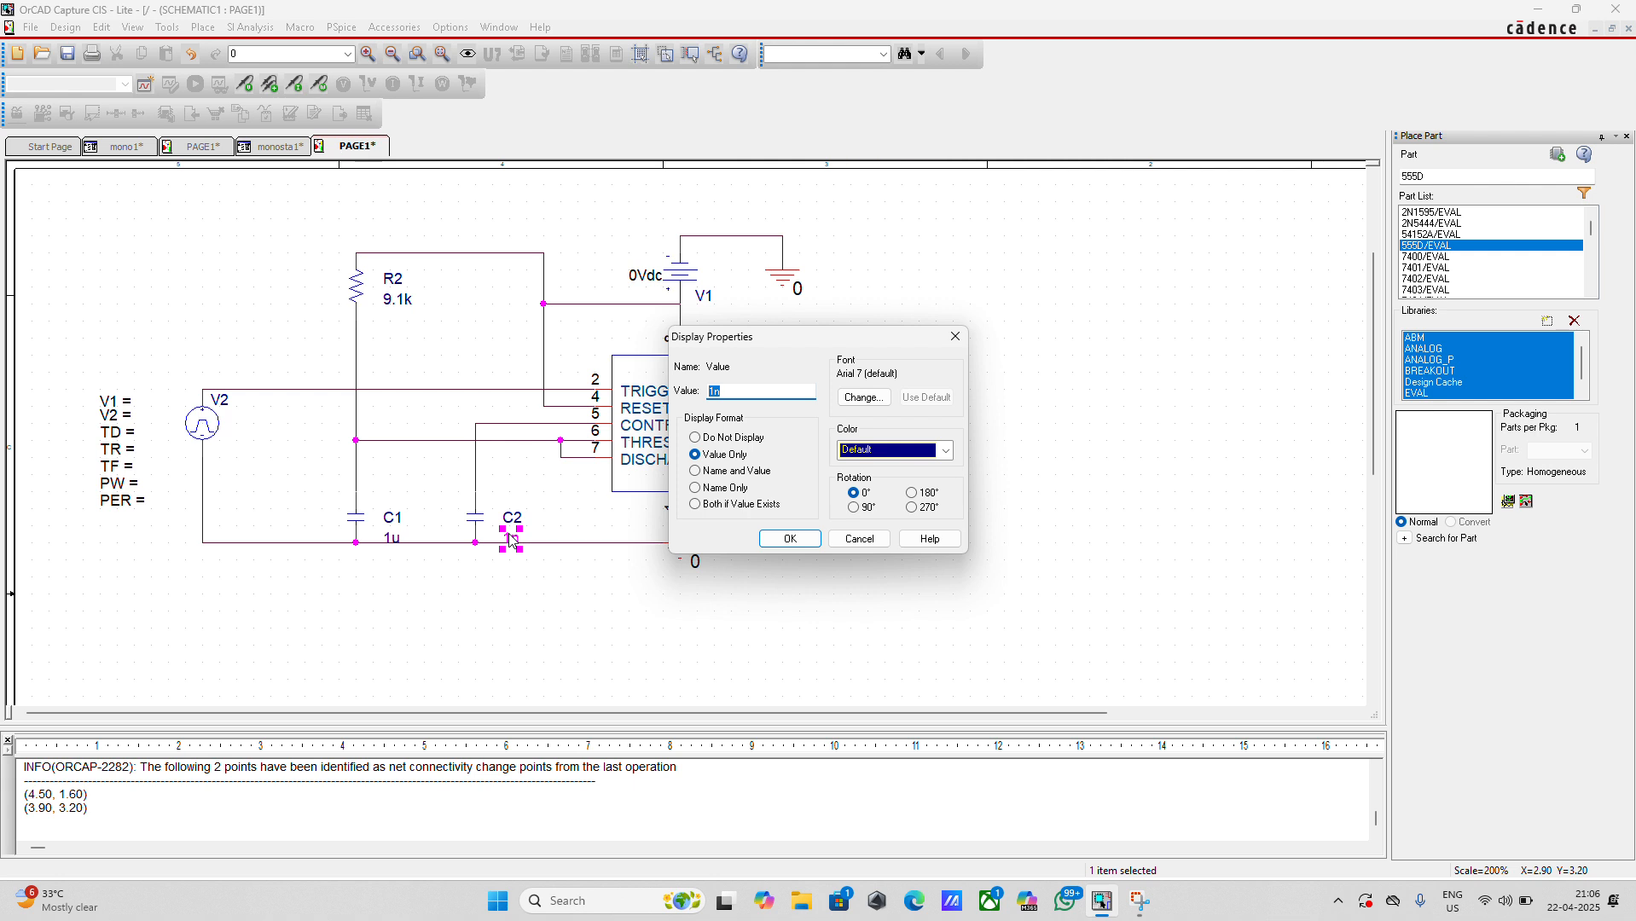
pyautogui.write('0.01u')
pyautogui.press('Return')
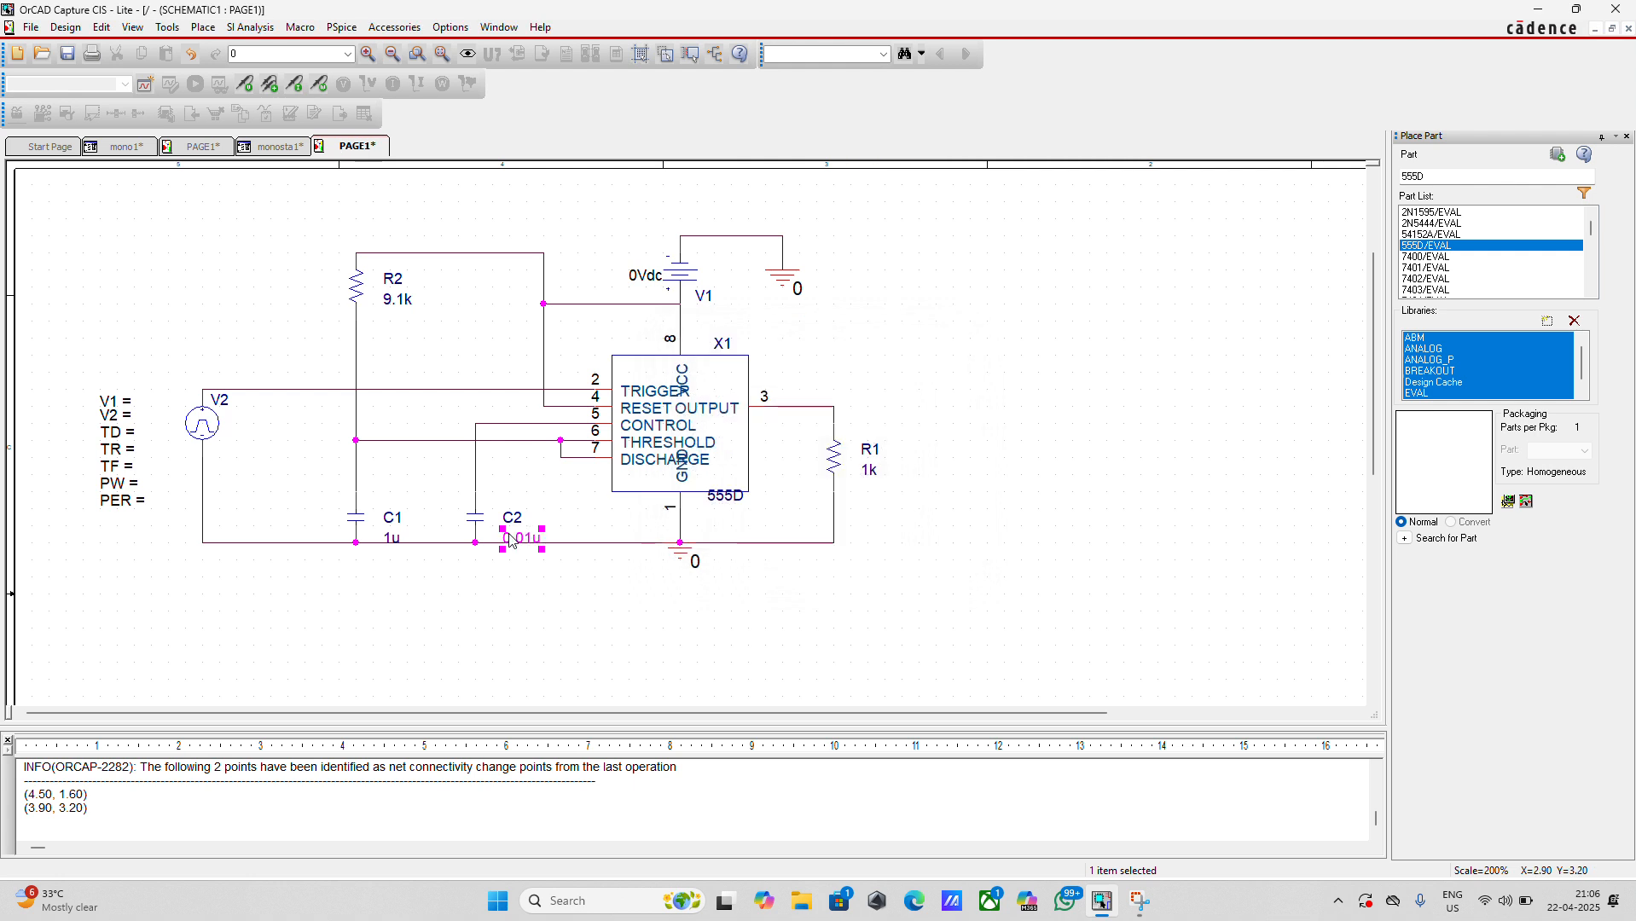
pyautogui.doubleClick(869, 470)
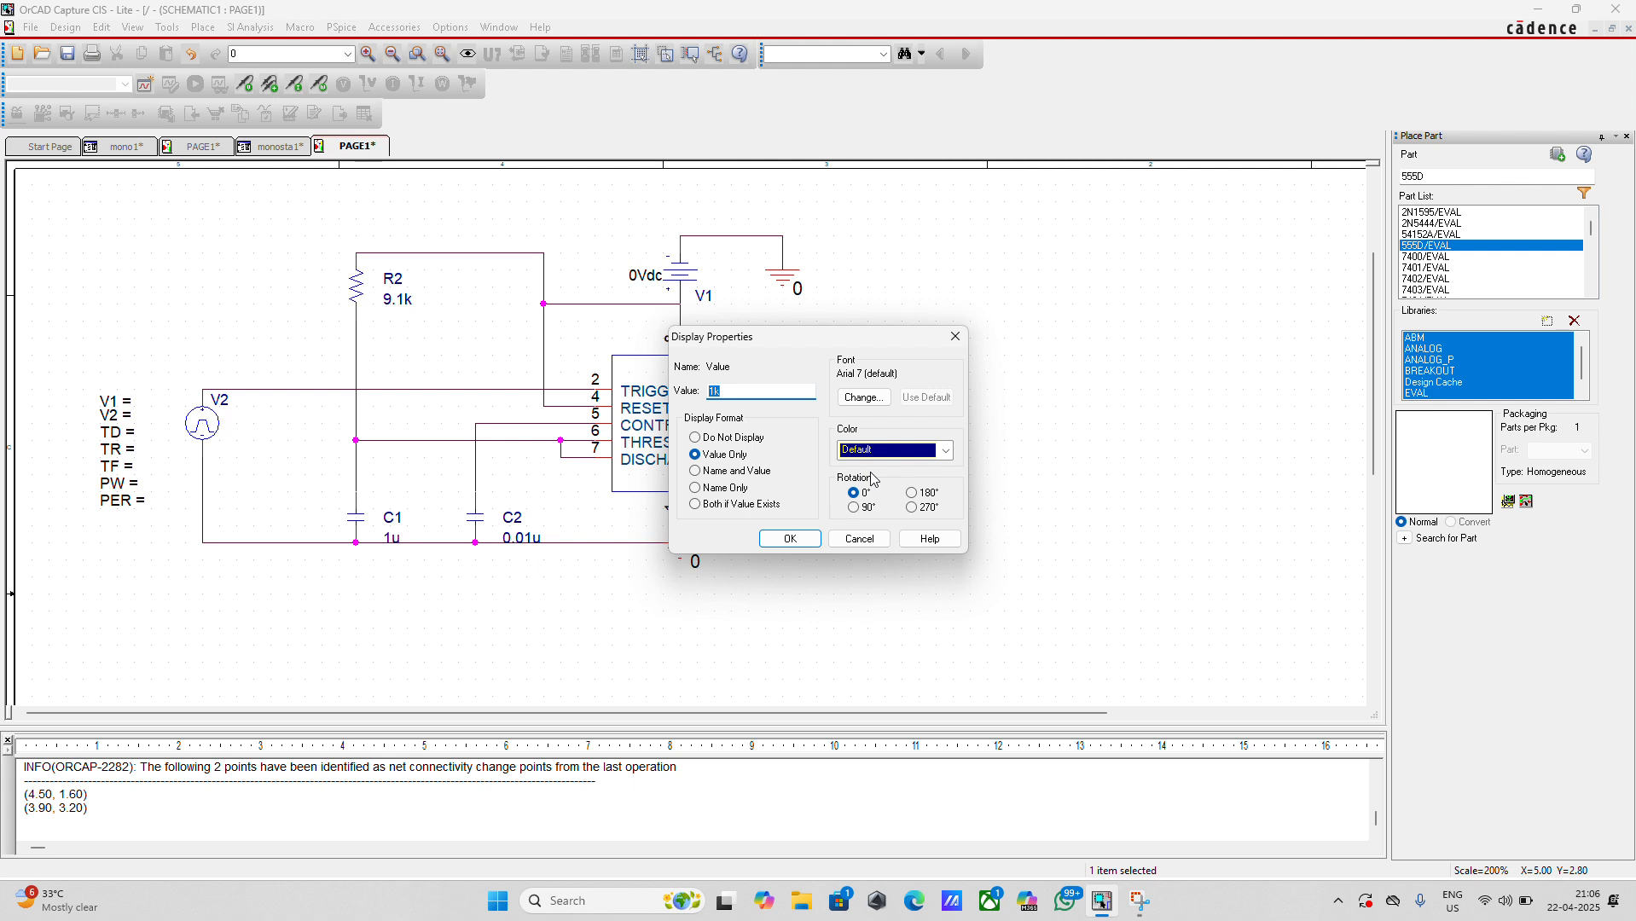
pyautogui.write('10k')
pyautogui.press('Return')
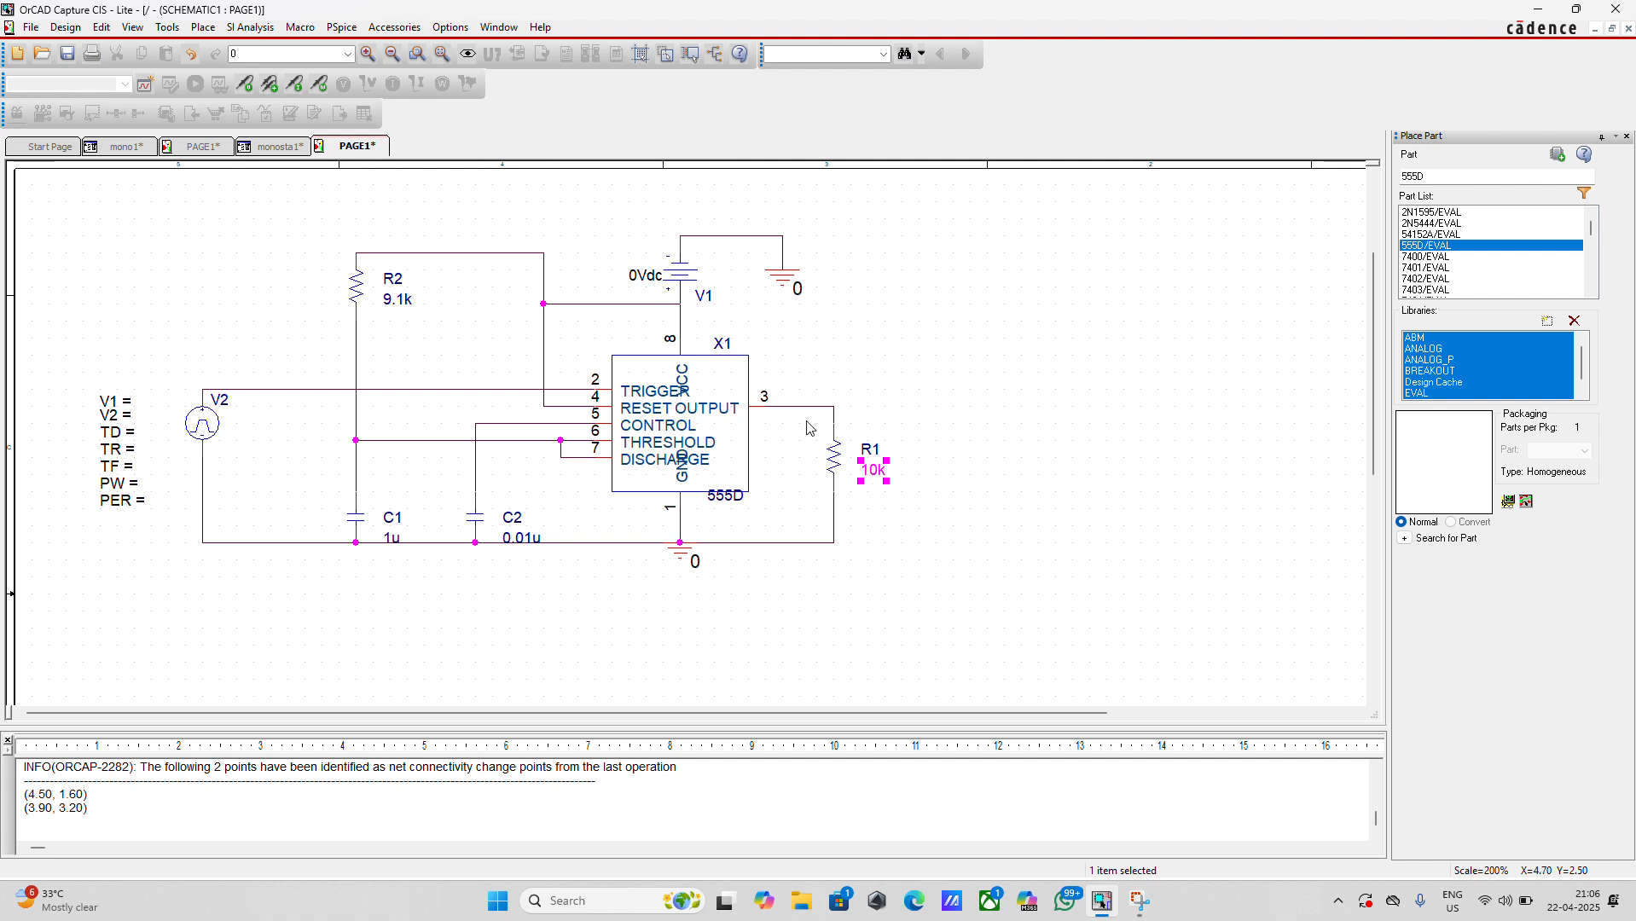
# Set the DC value of supply source V1 to 5v
pyautogui.click(647, 281)
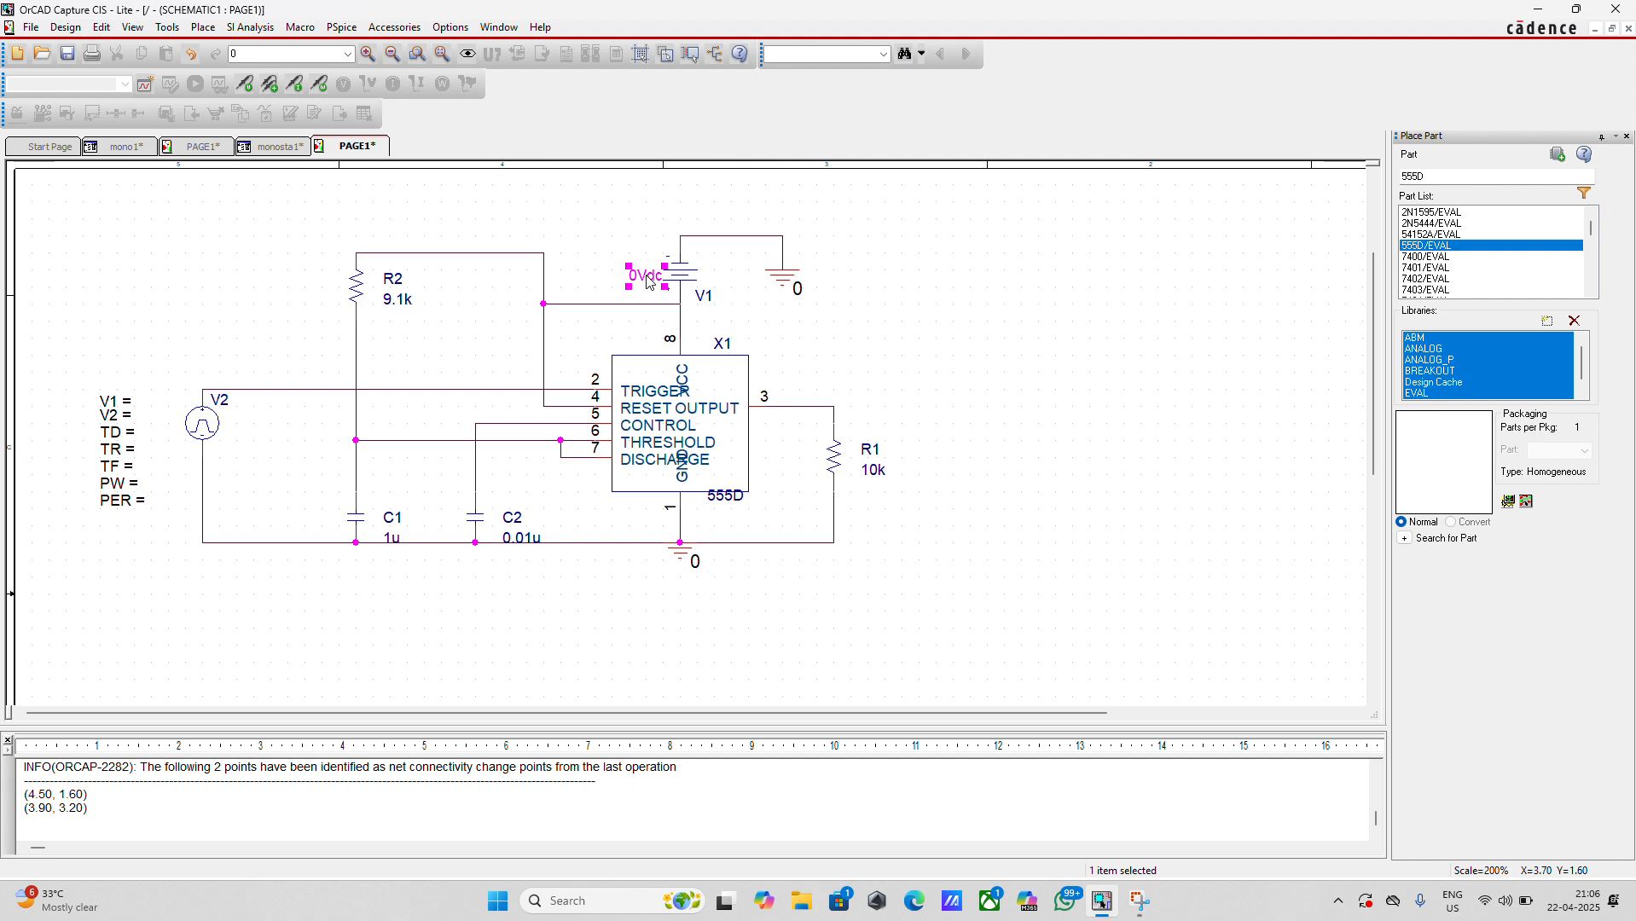
pyautogui.doubleClick(647, 278)
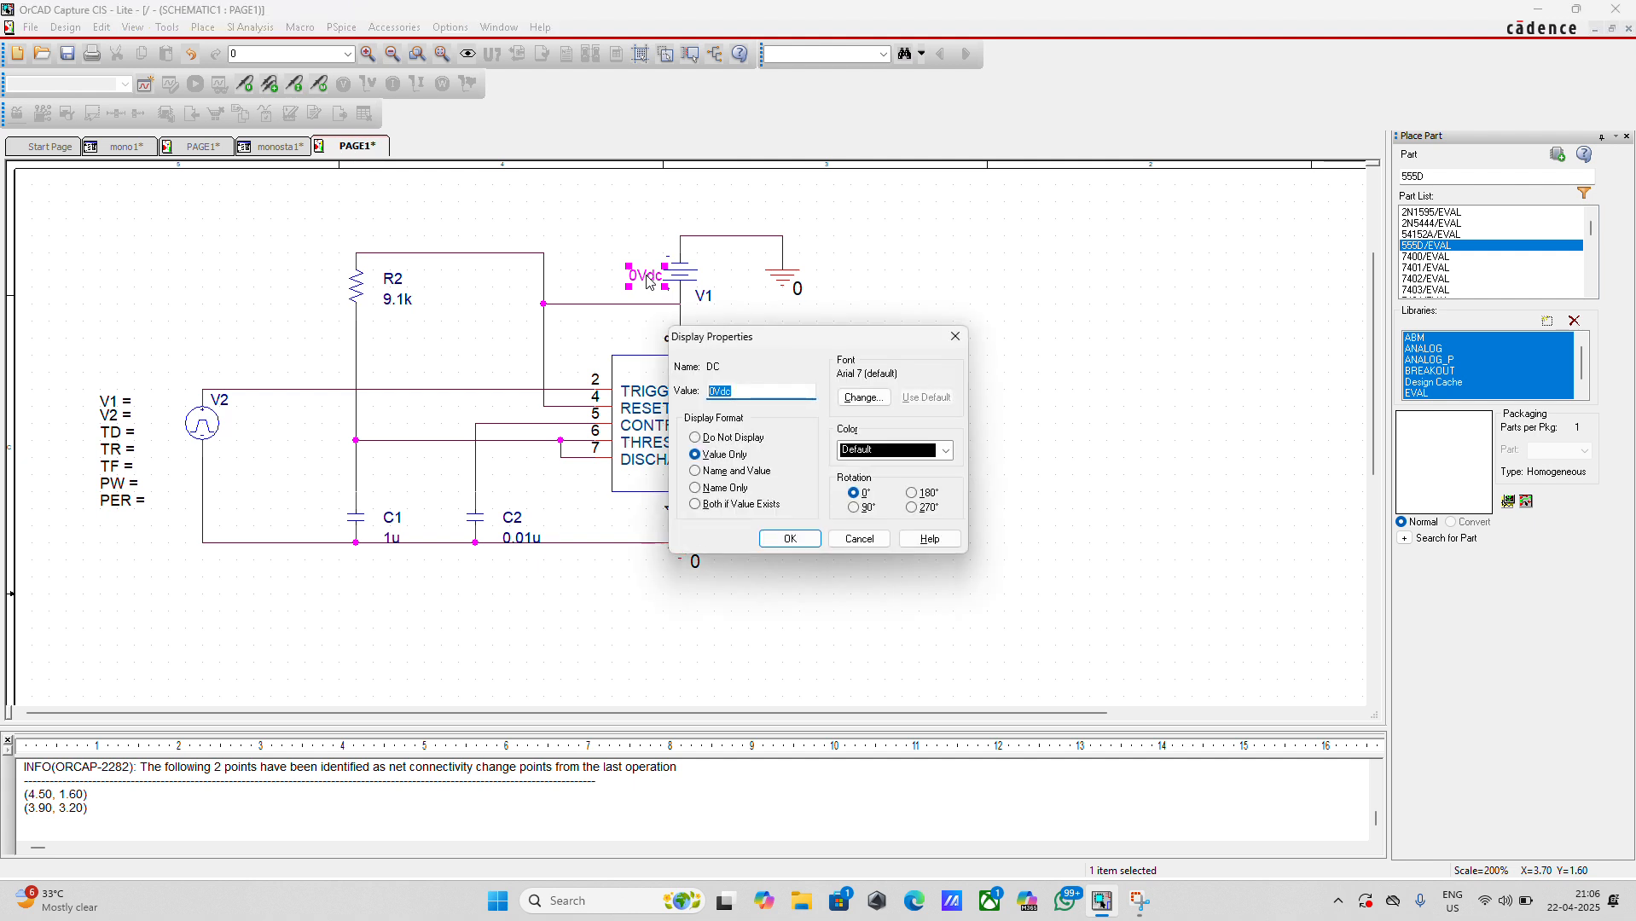
pyautogui.write('6')
pyautogui.press('BackSpace')
pyautogui.write('5v')
pyautogui.press('Return')
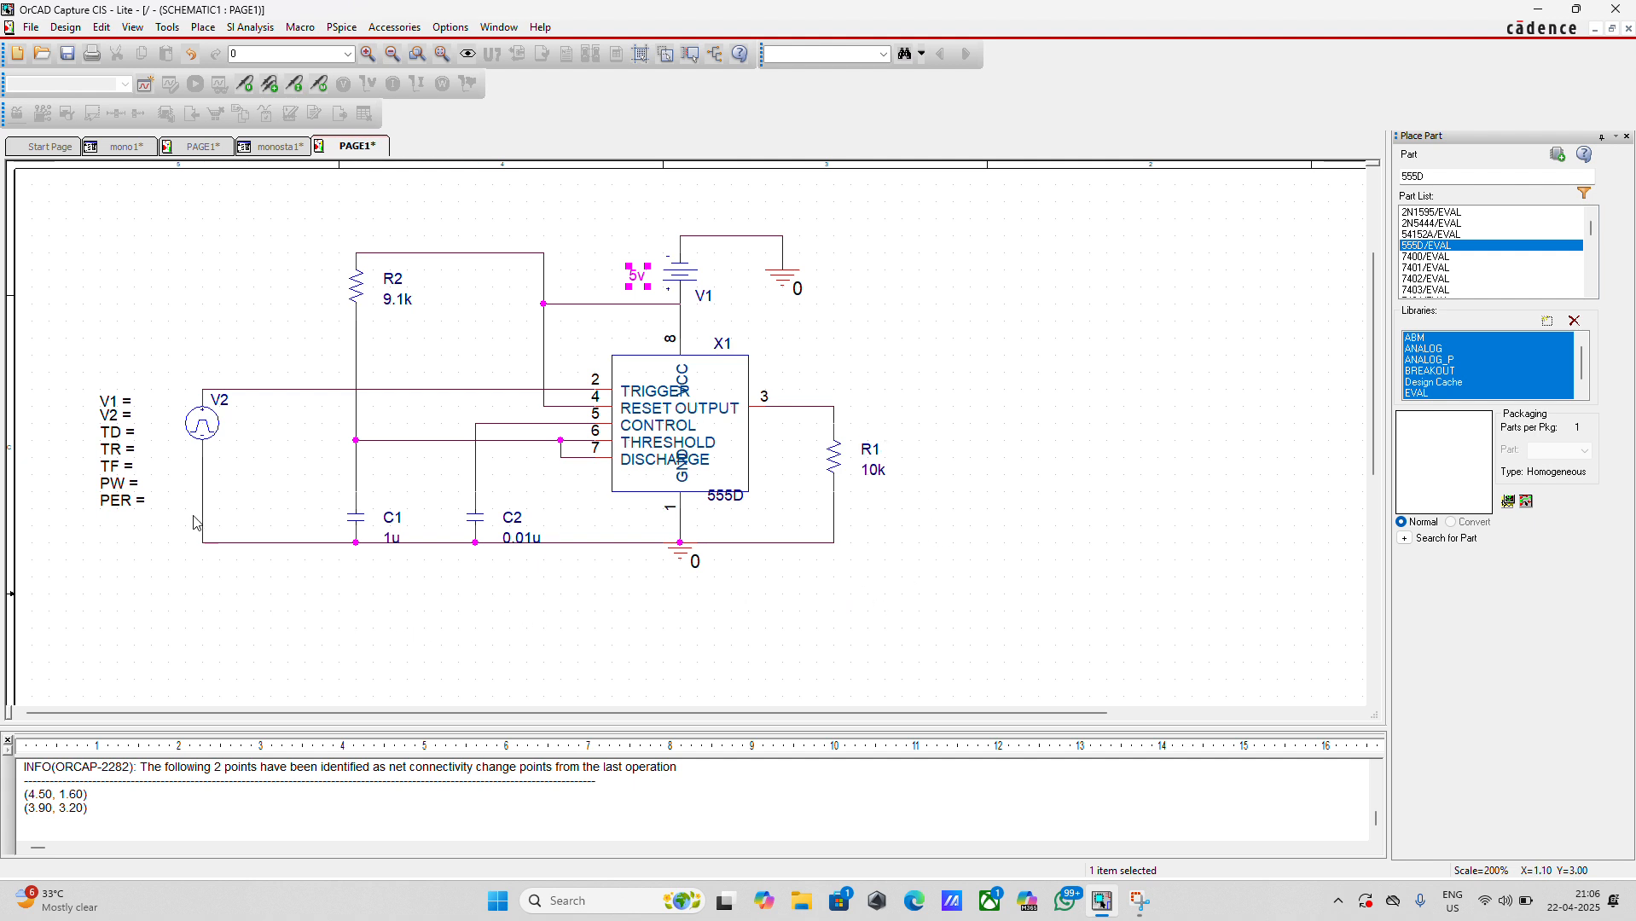
# Set the voltage levels of pulse source V2 to V1 = 5 and V2 = 0
pyautogui.doubleClick(126, 418)
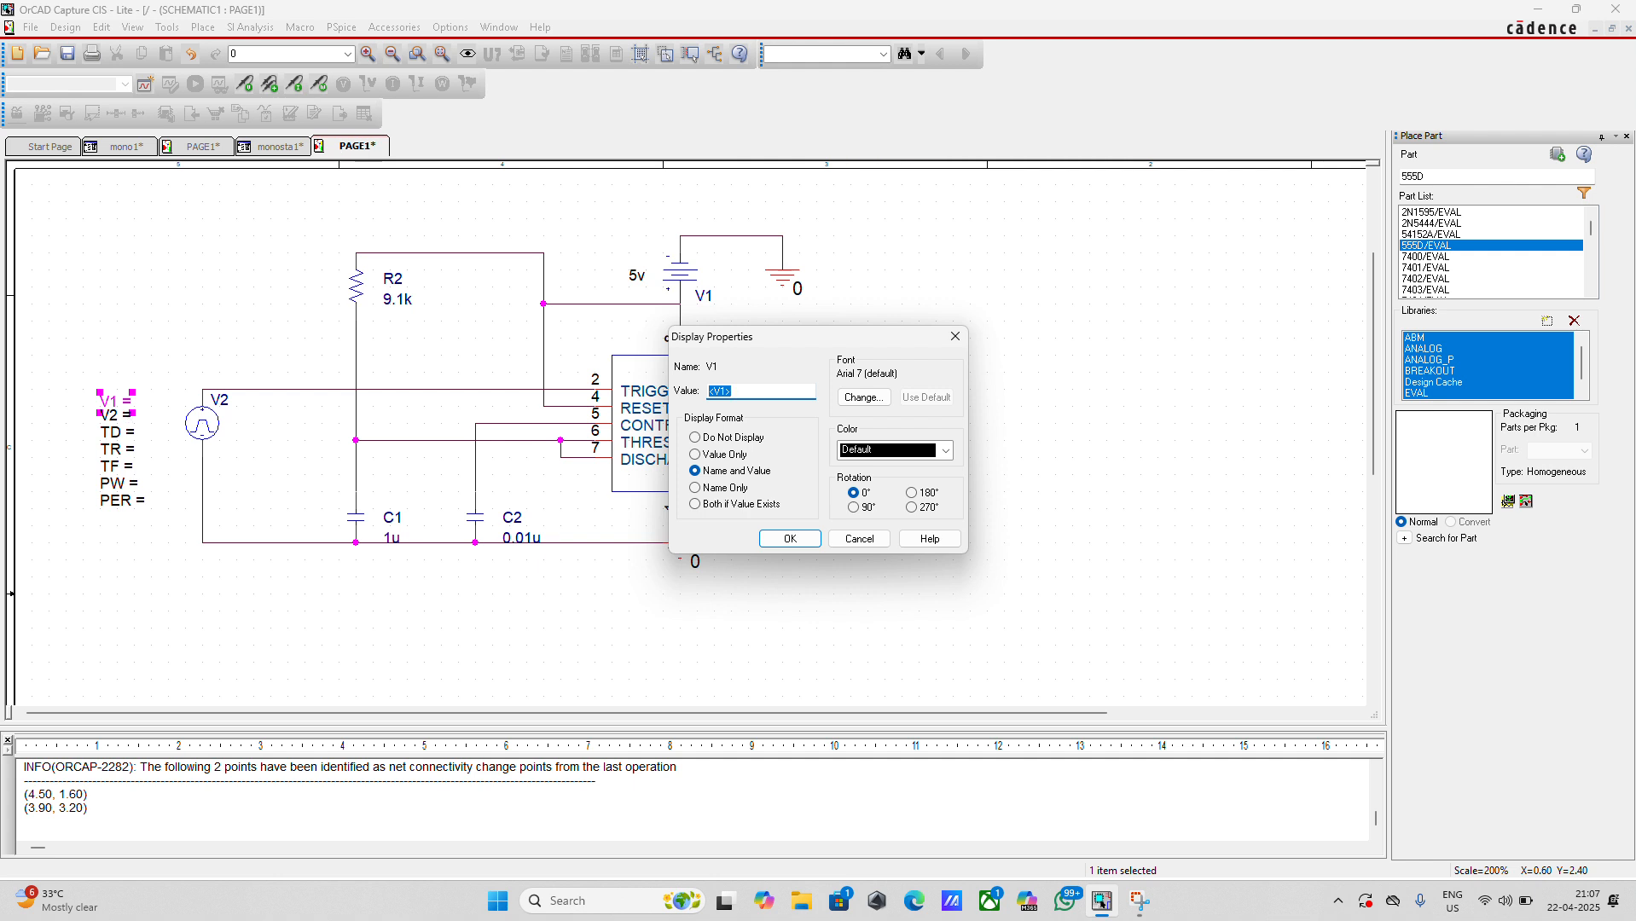
pyautogui.write('5')
pyautogui.click(776, 541)
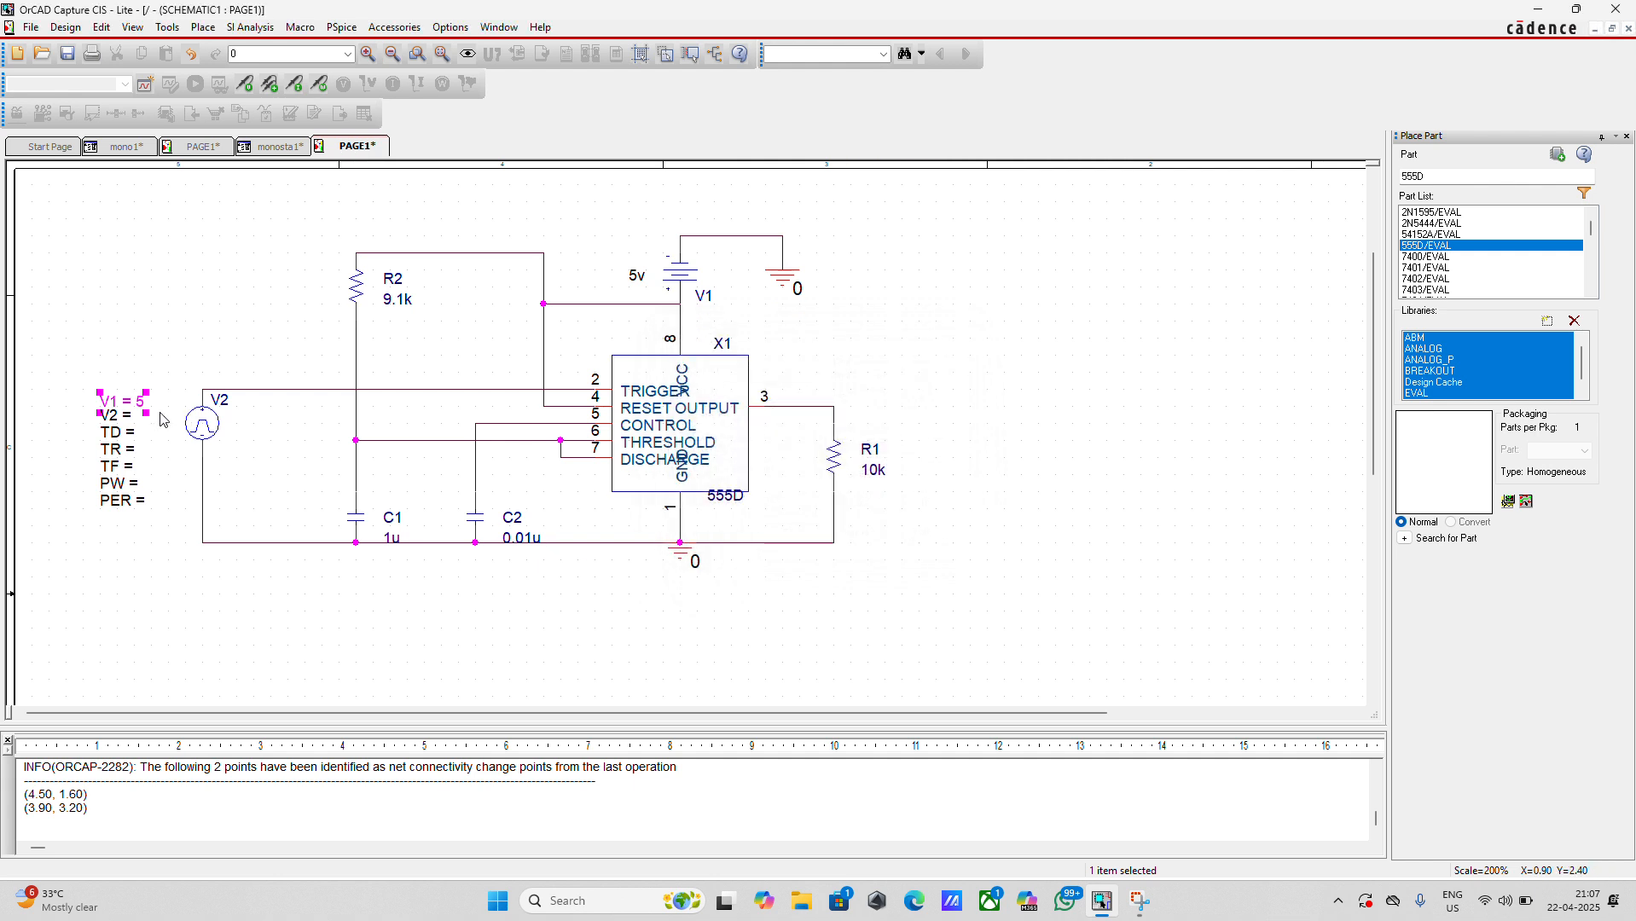
pyautogui.doubleClick(130, 419)
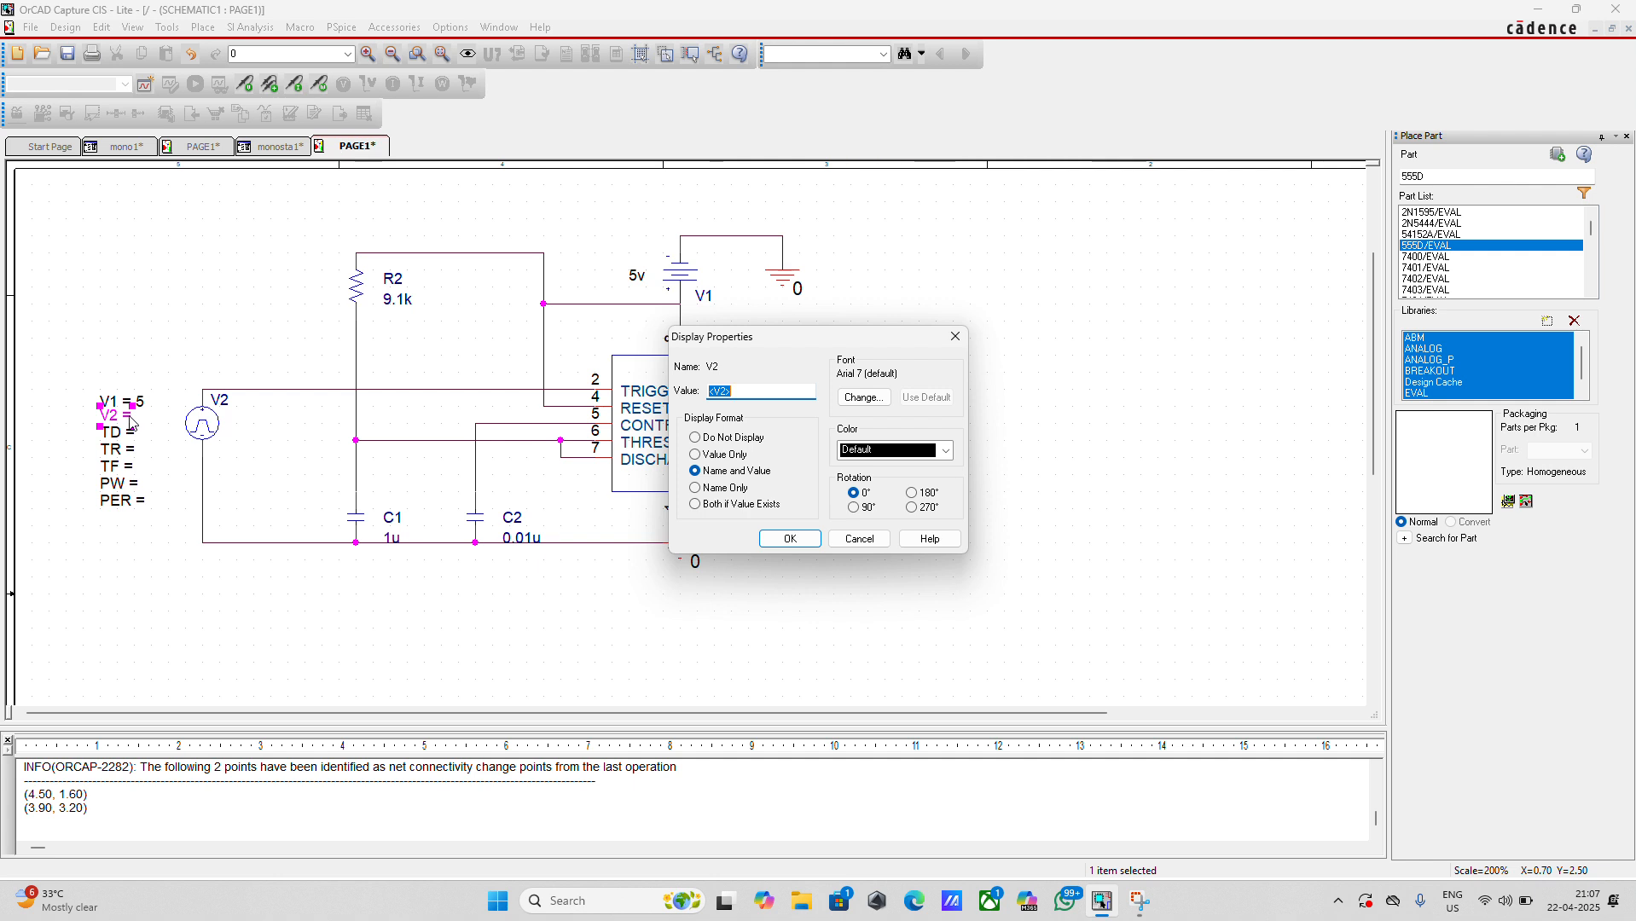
pyautogui.write('0')
pyautogui.click(789, 539)
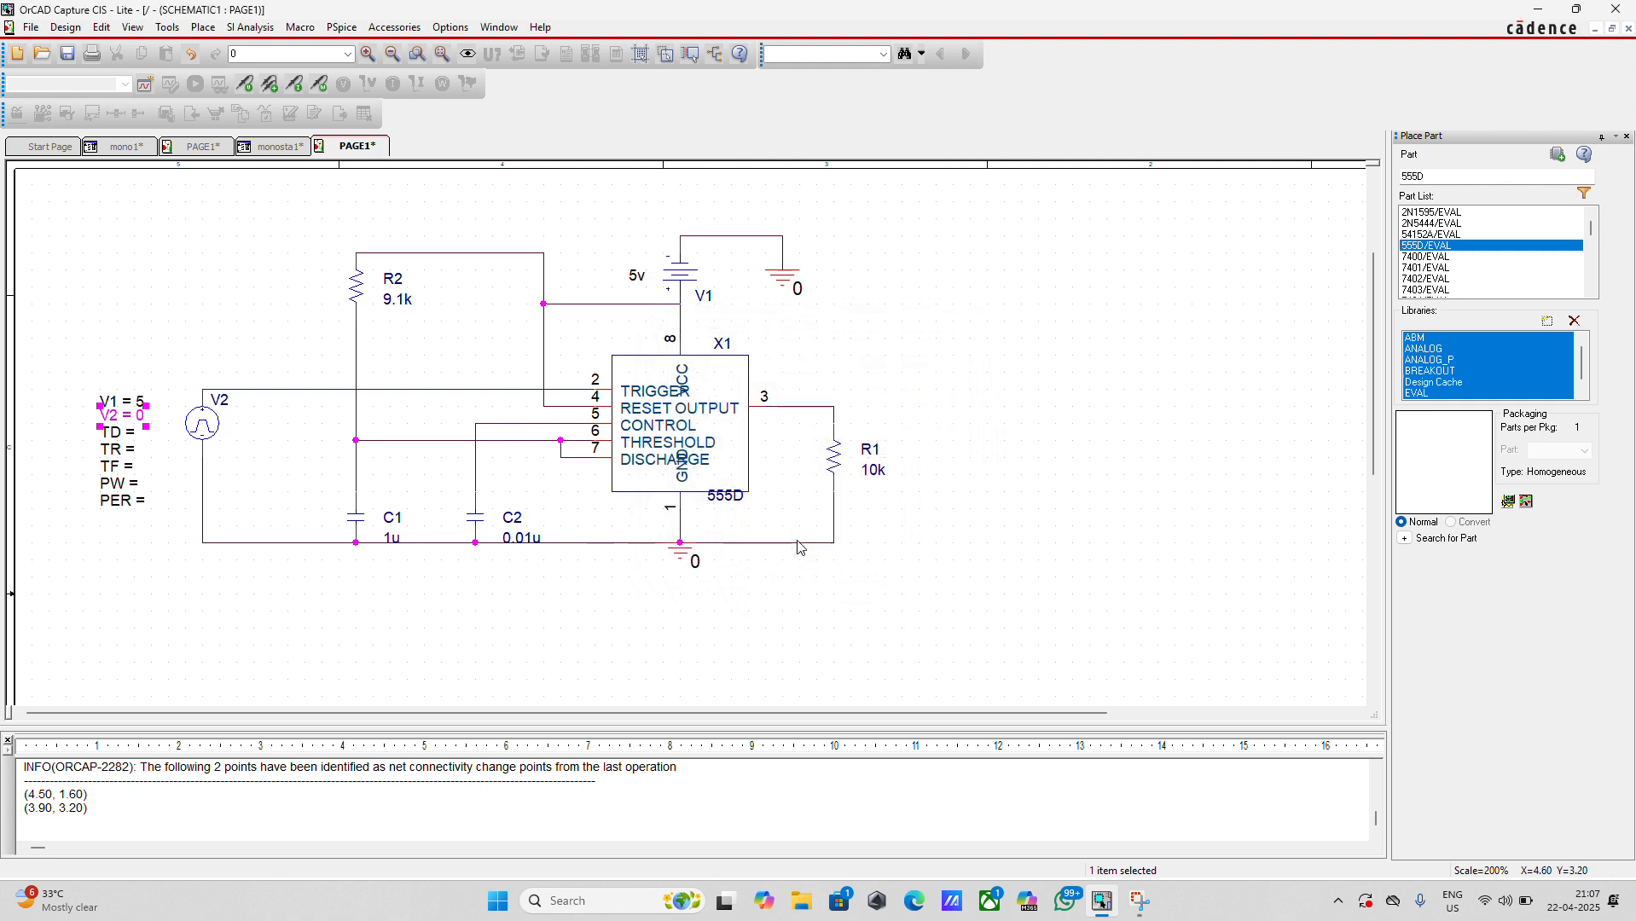
# Set the pulse source's delay TD to 0 and its rise time TR to 10n
pyautogui.doubleClick(134, 438)
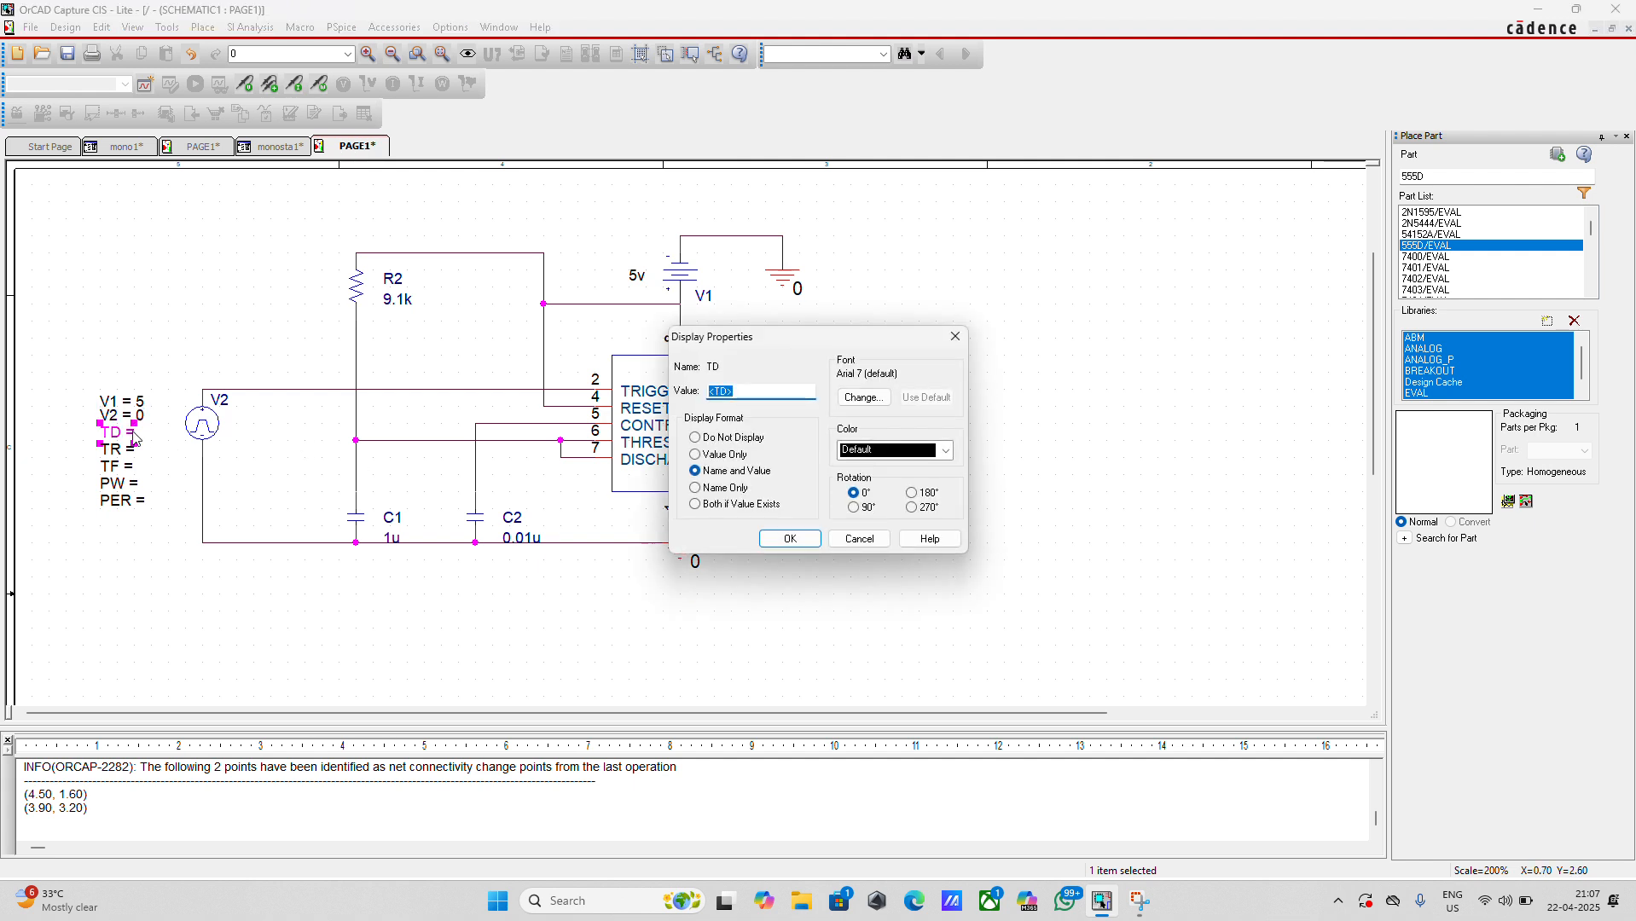
pyautogui.write('0')
pyautogui.press('Return')
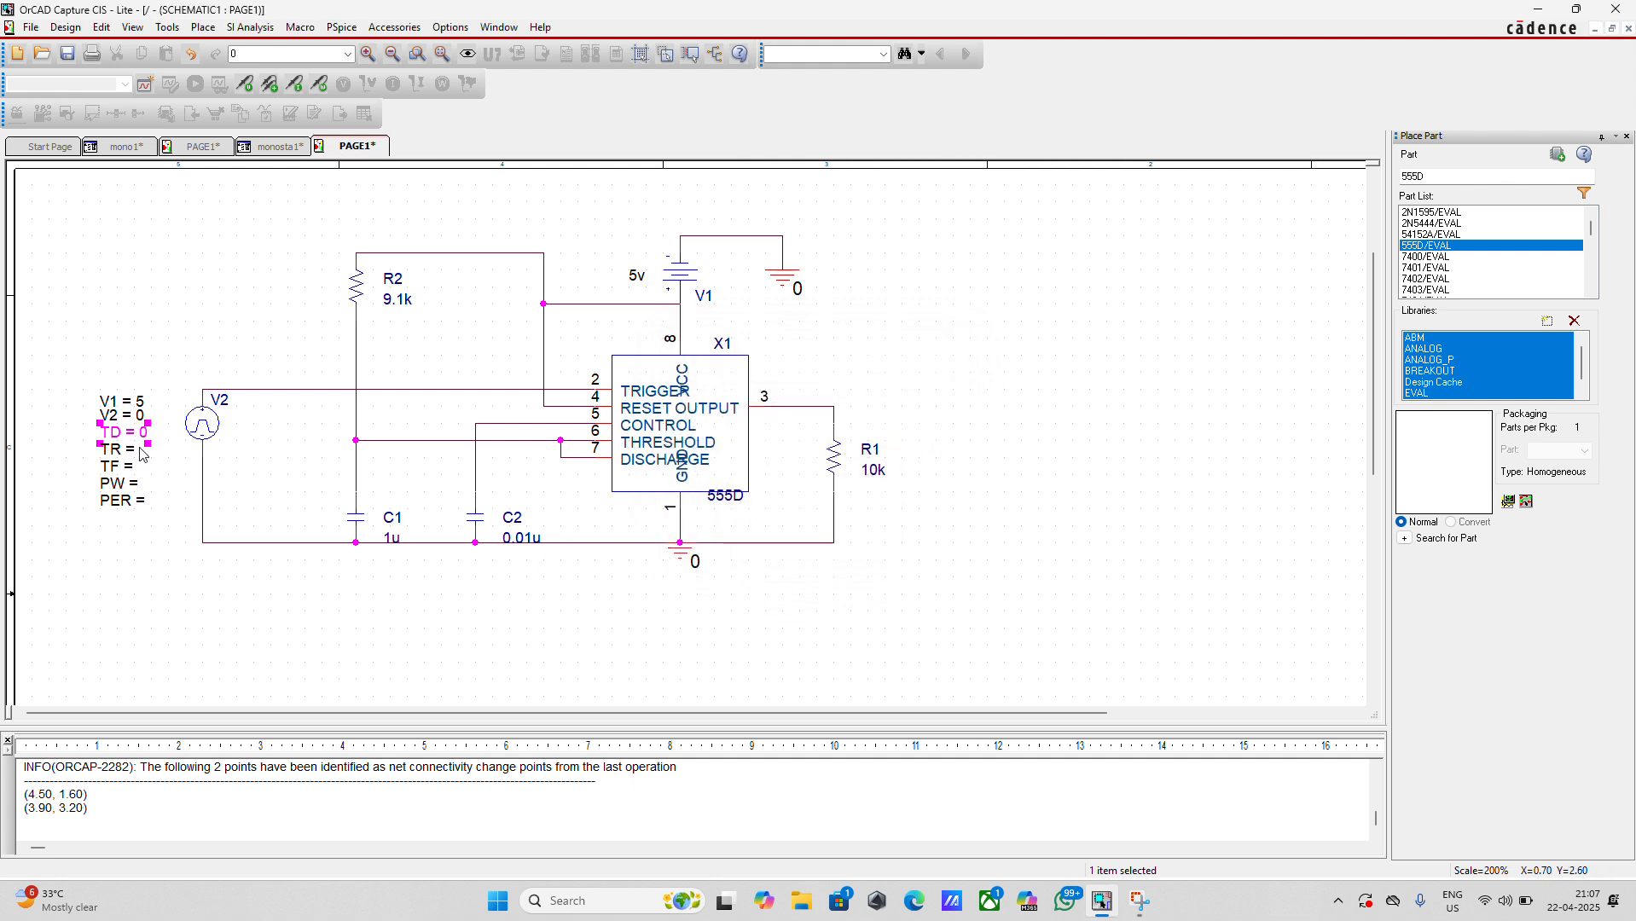
pyautogui.click(141, 454)
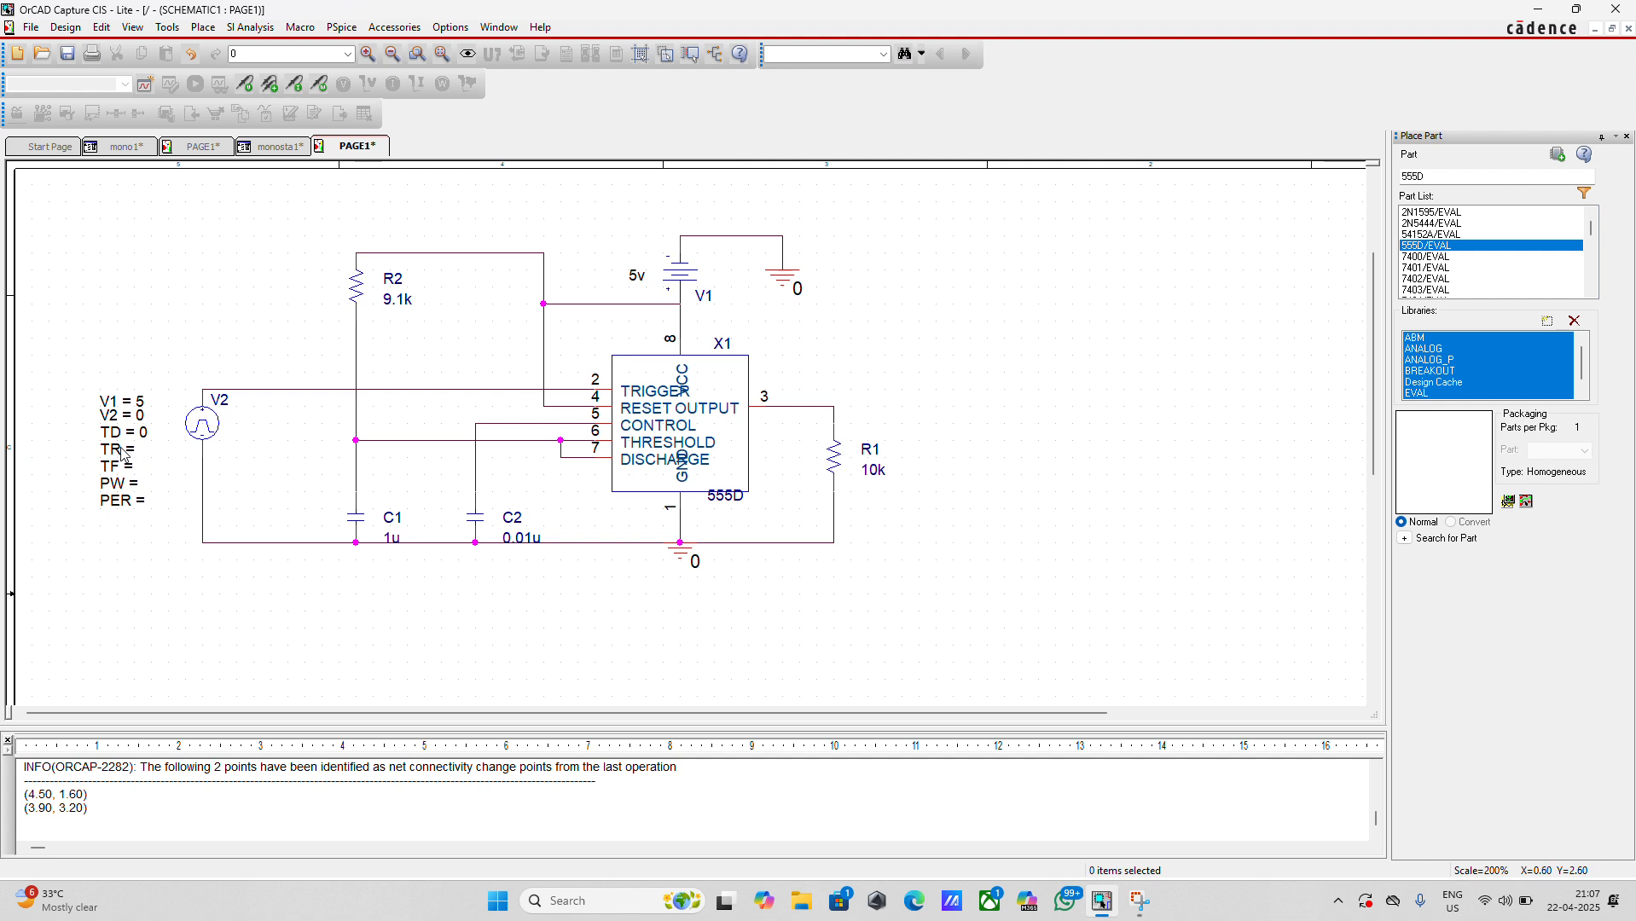
pyautogui.doubleClick(122, 454)
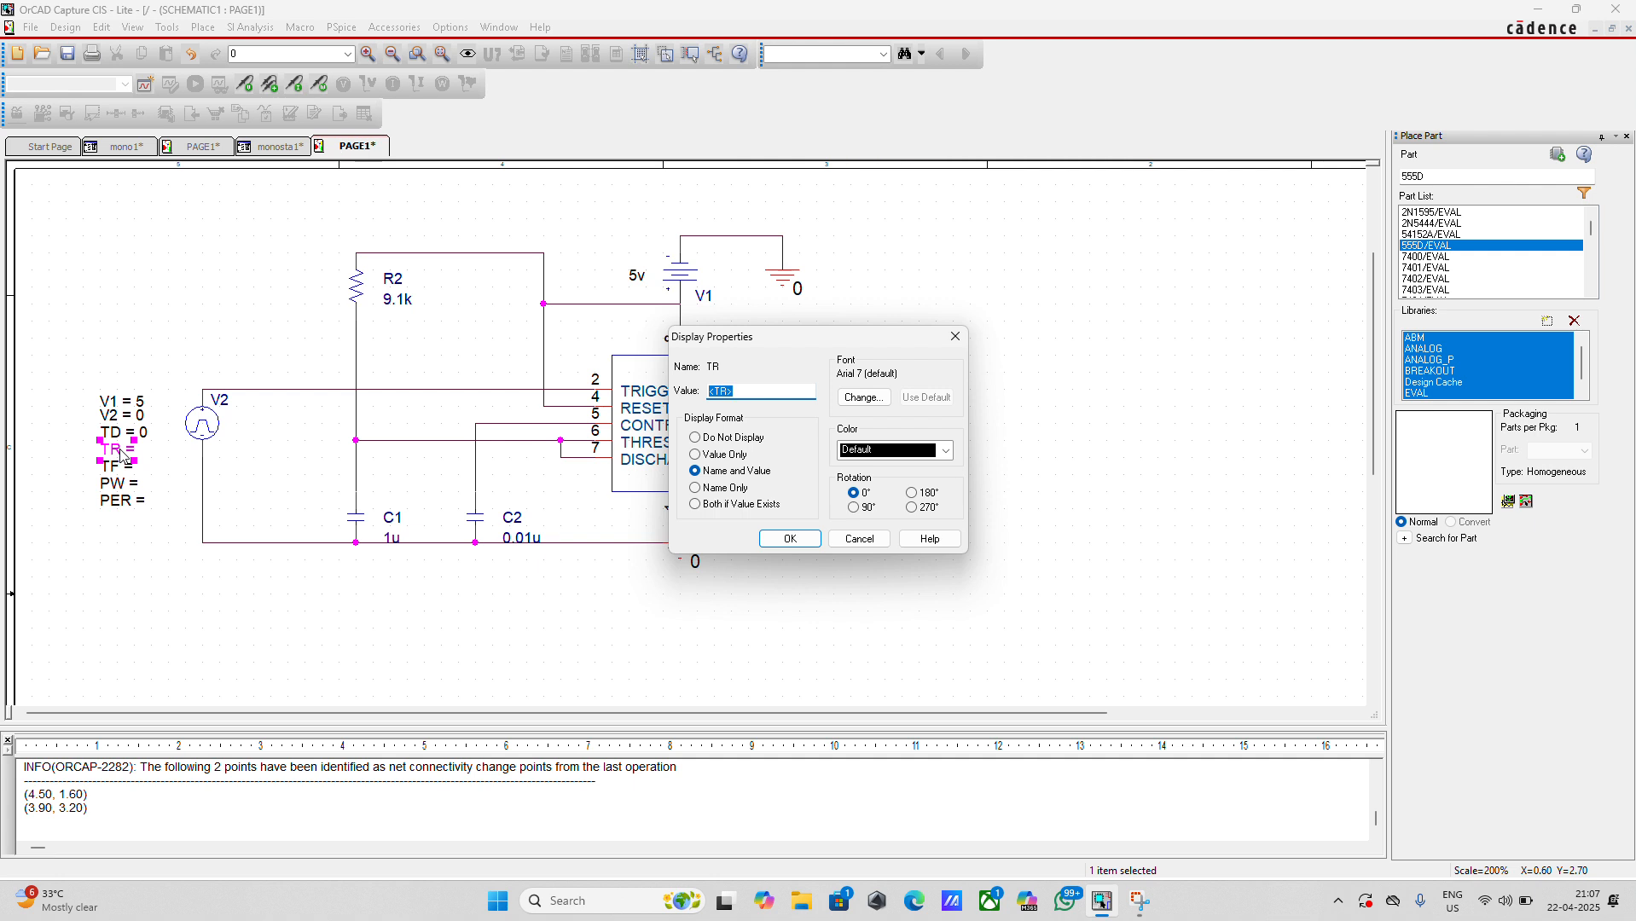
pyautogui.write('10n')
pyautogui.click(789, 538)
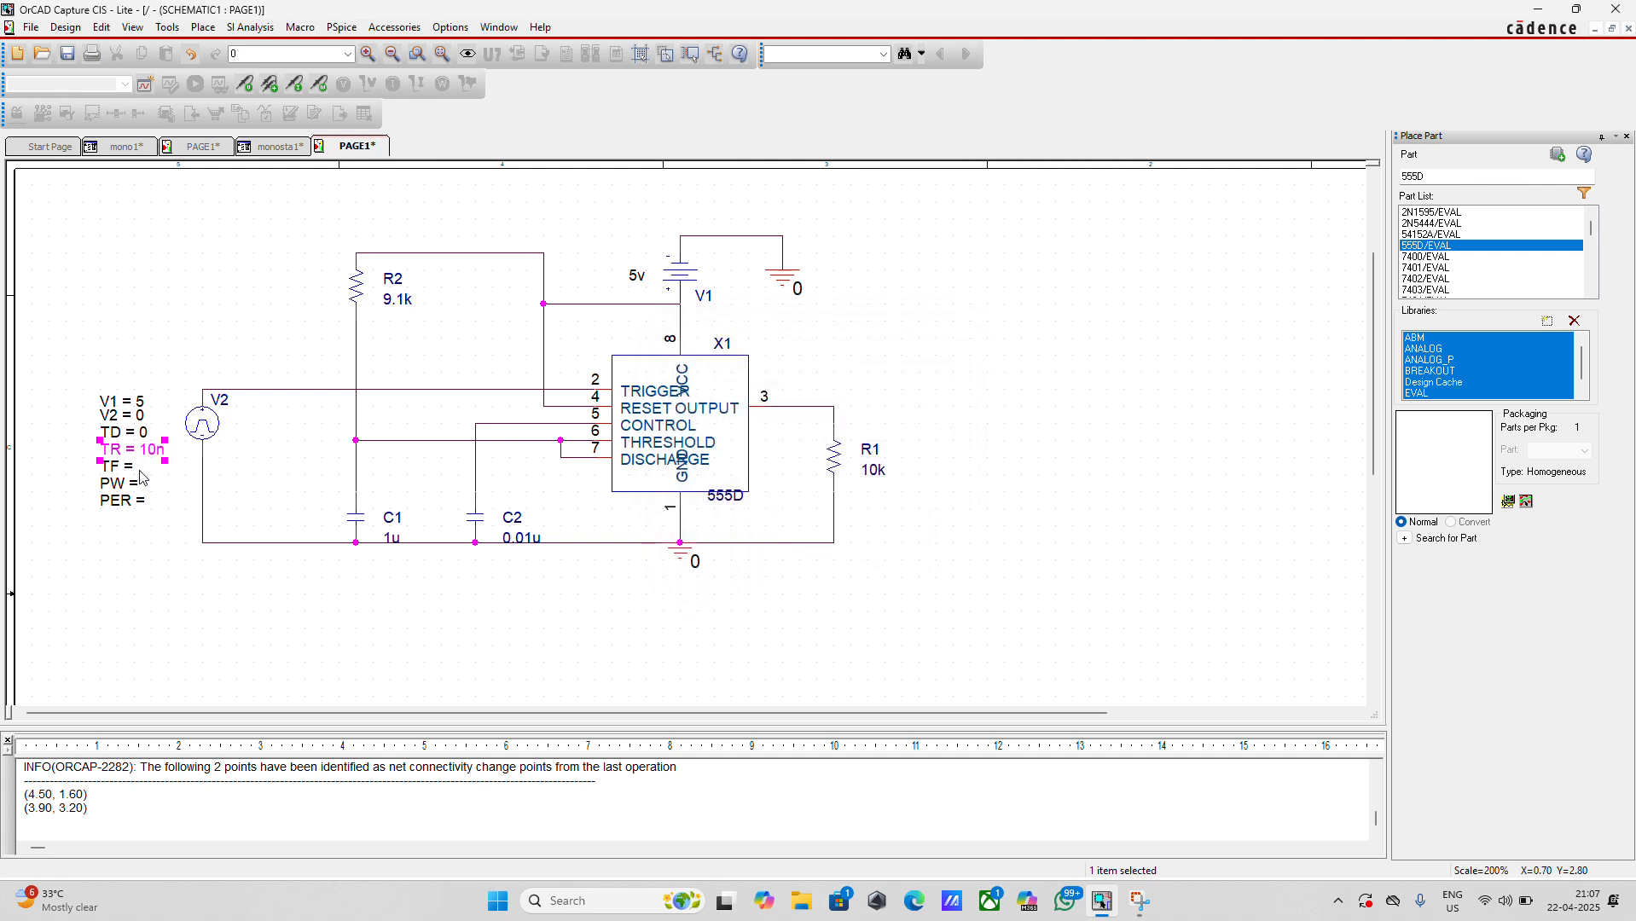
# Set the pulse source's fall time TF to 10n and its pulse width PW to 6m
pyautogui.click(141, 473)
pyautogui.doubleClick(126, 470)
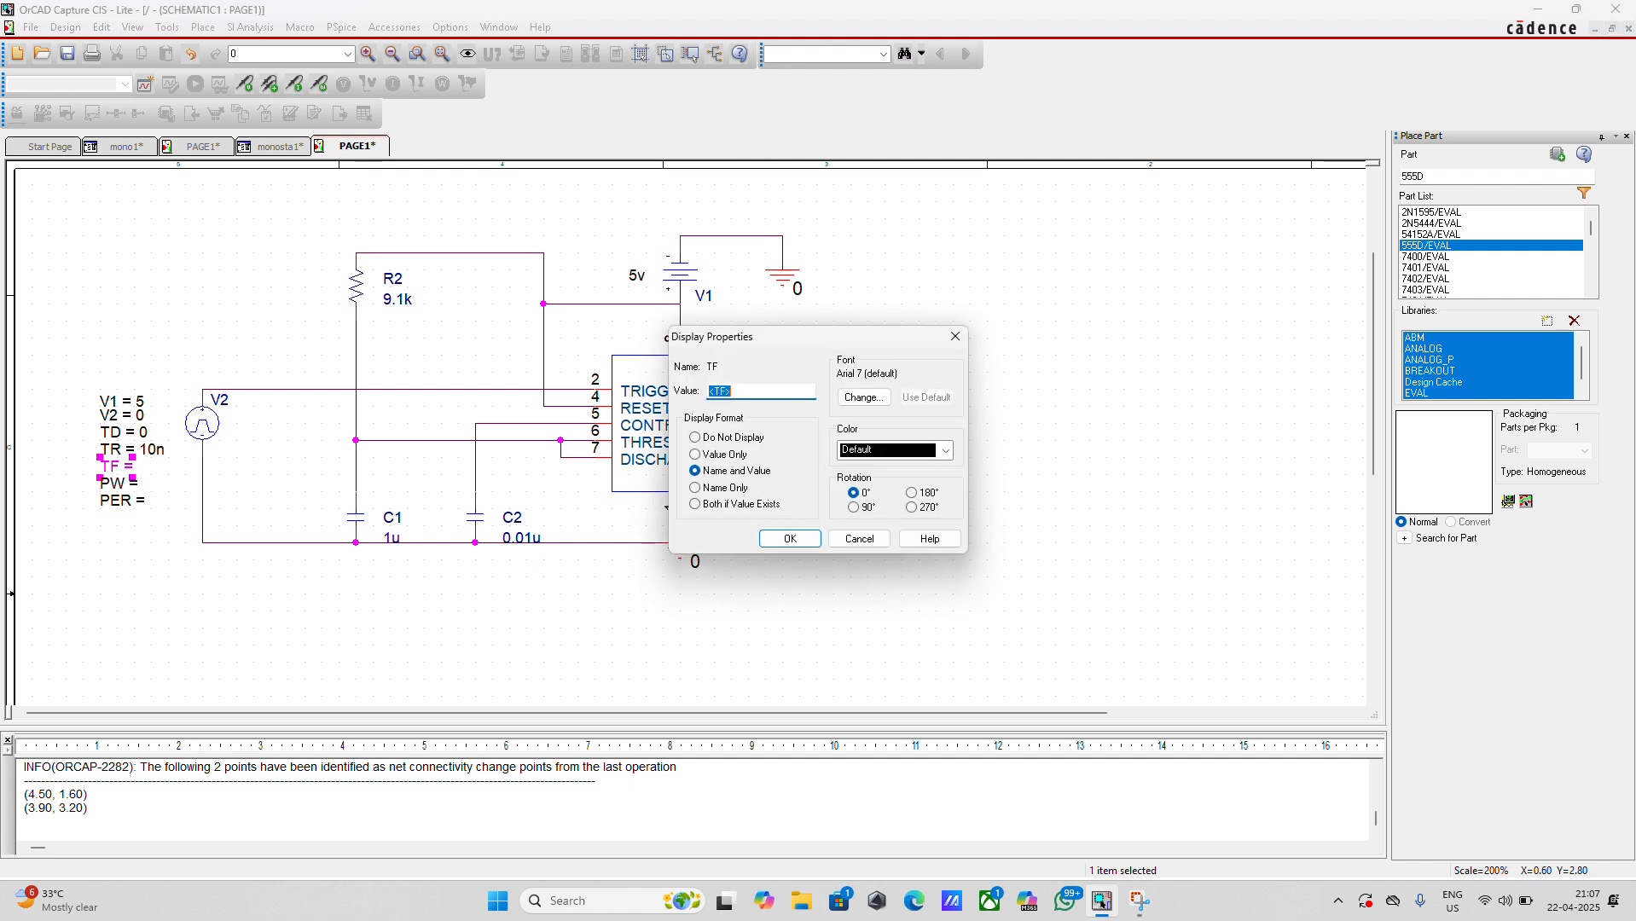
pyautogui.write('10n')
pyautogui.press('Return')
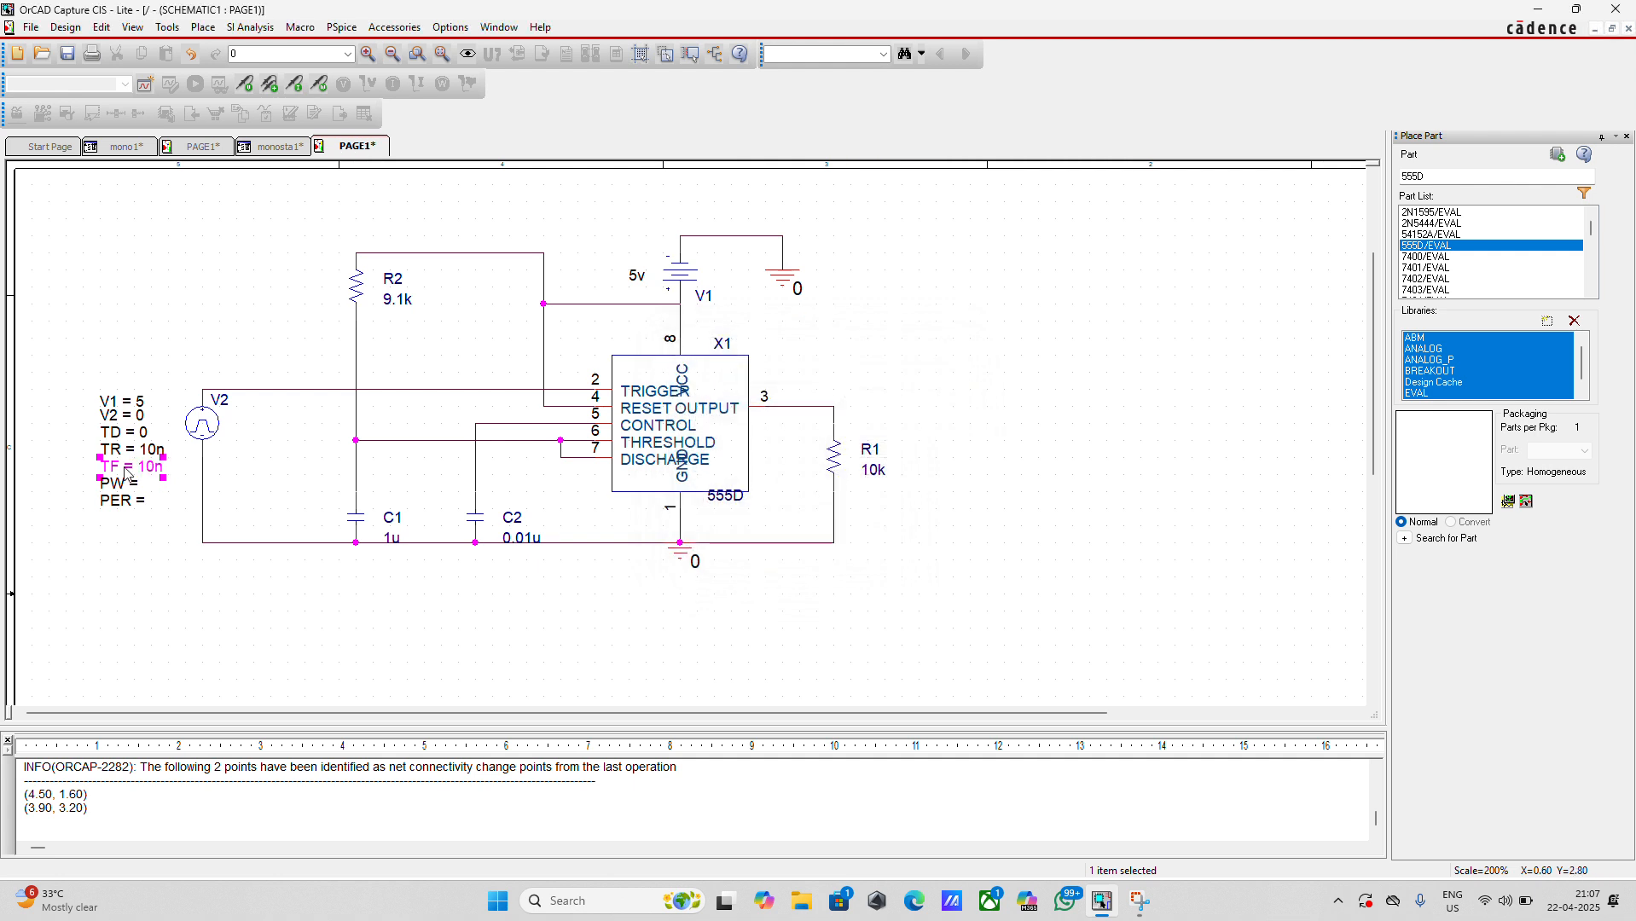
pyautogui.doubleClick(122, 486)
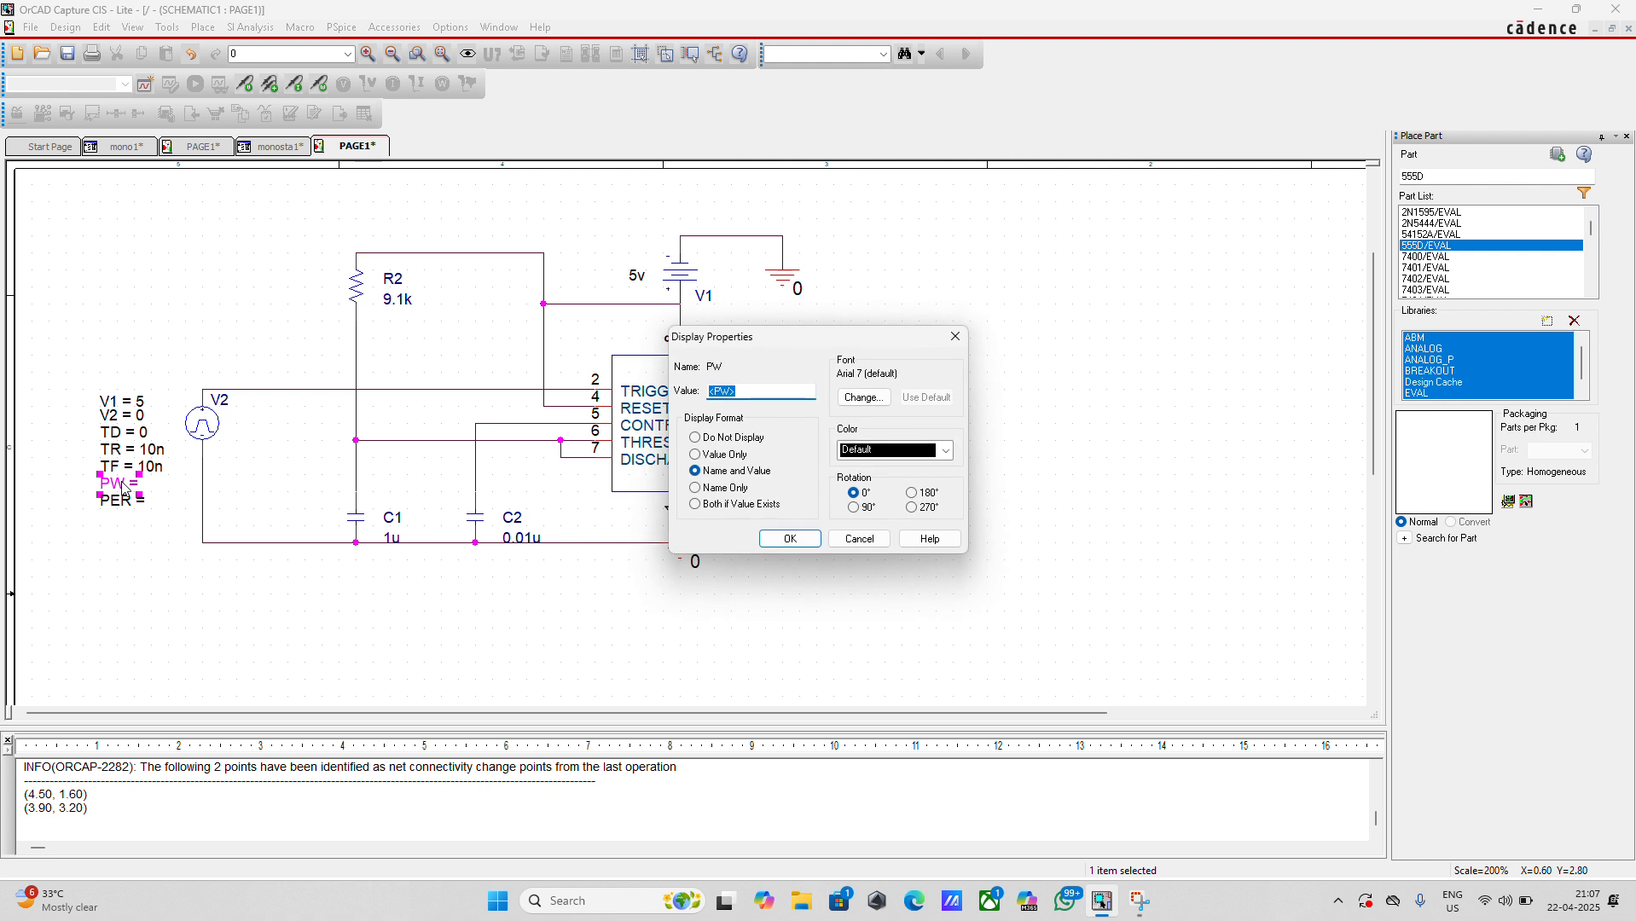
pyautogui.write('6m')
pyautogui.press('Return')
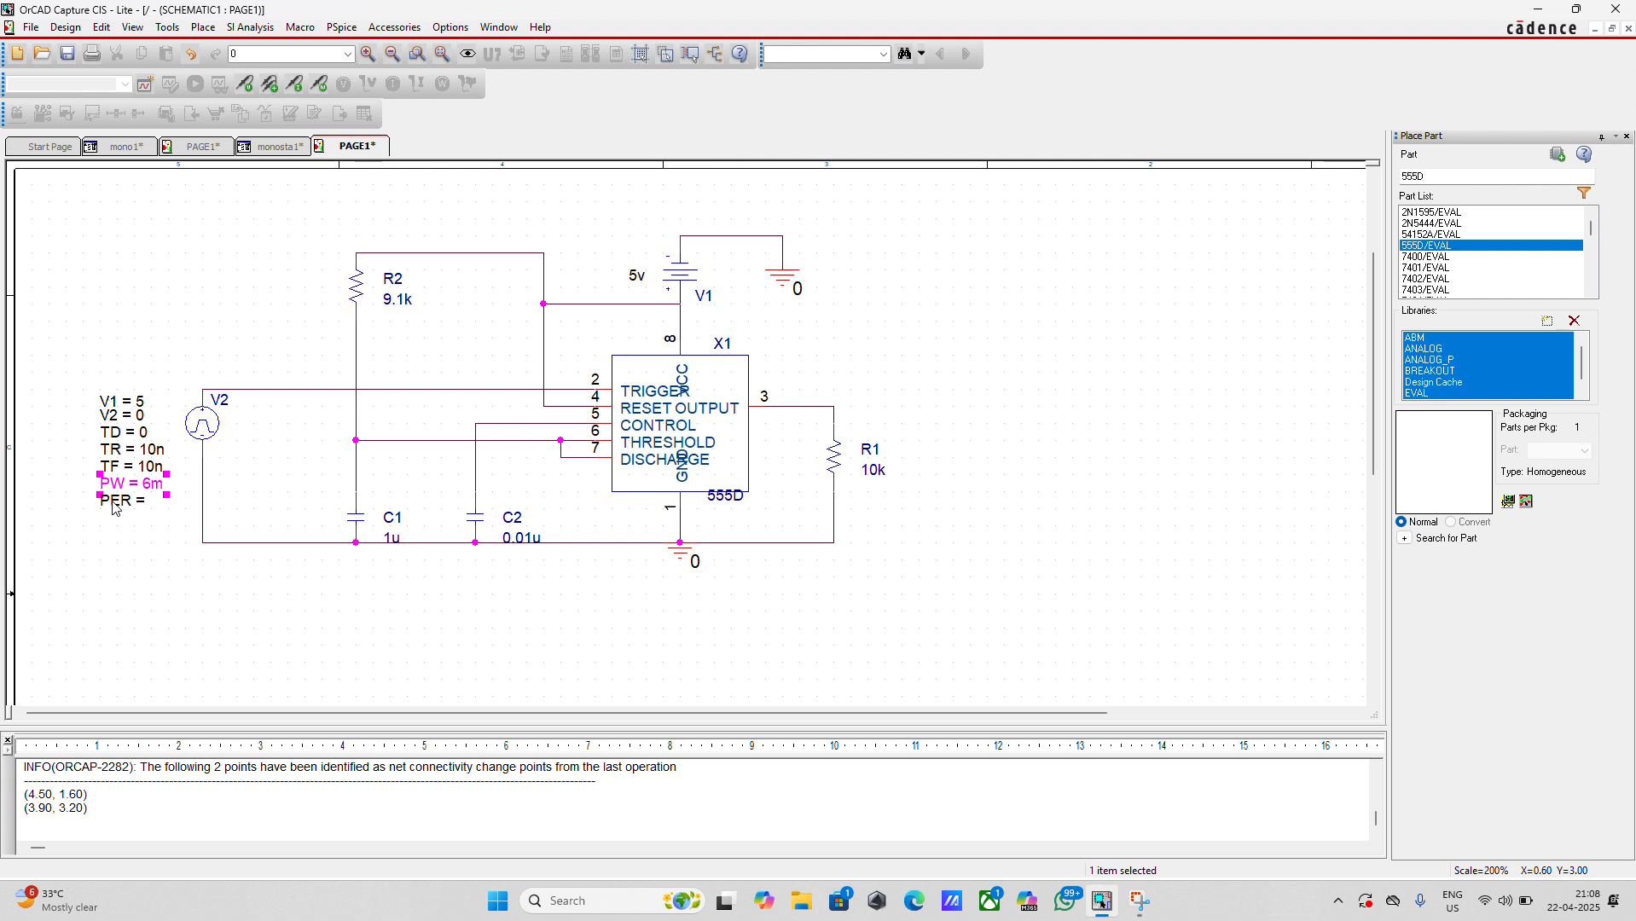
# Set the period PER of pulse source V2 to 15m
pyautogui.doubleClick(117, 500)
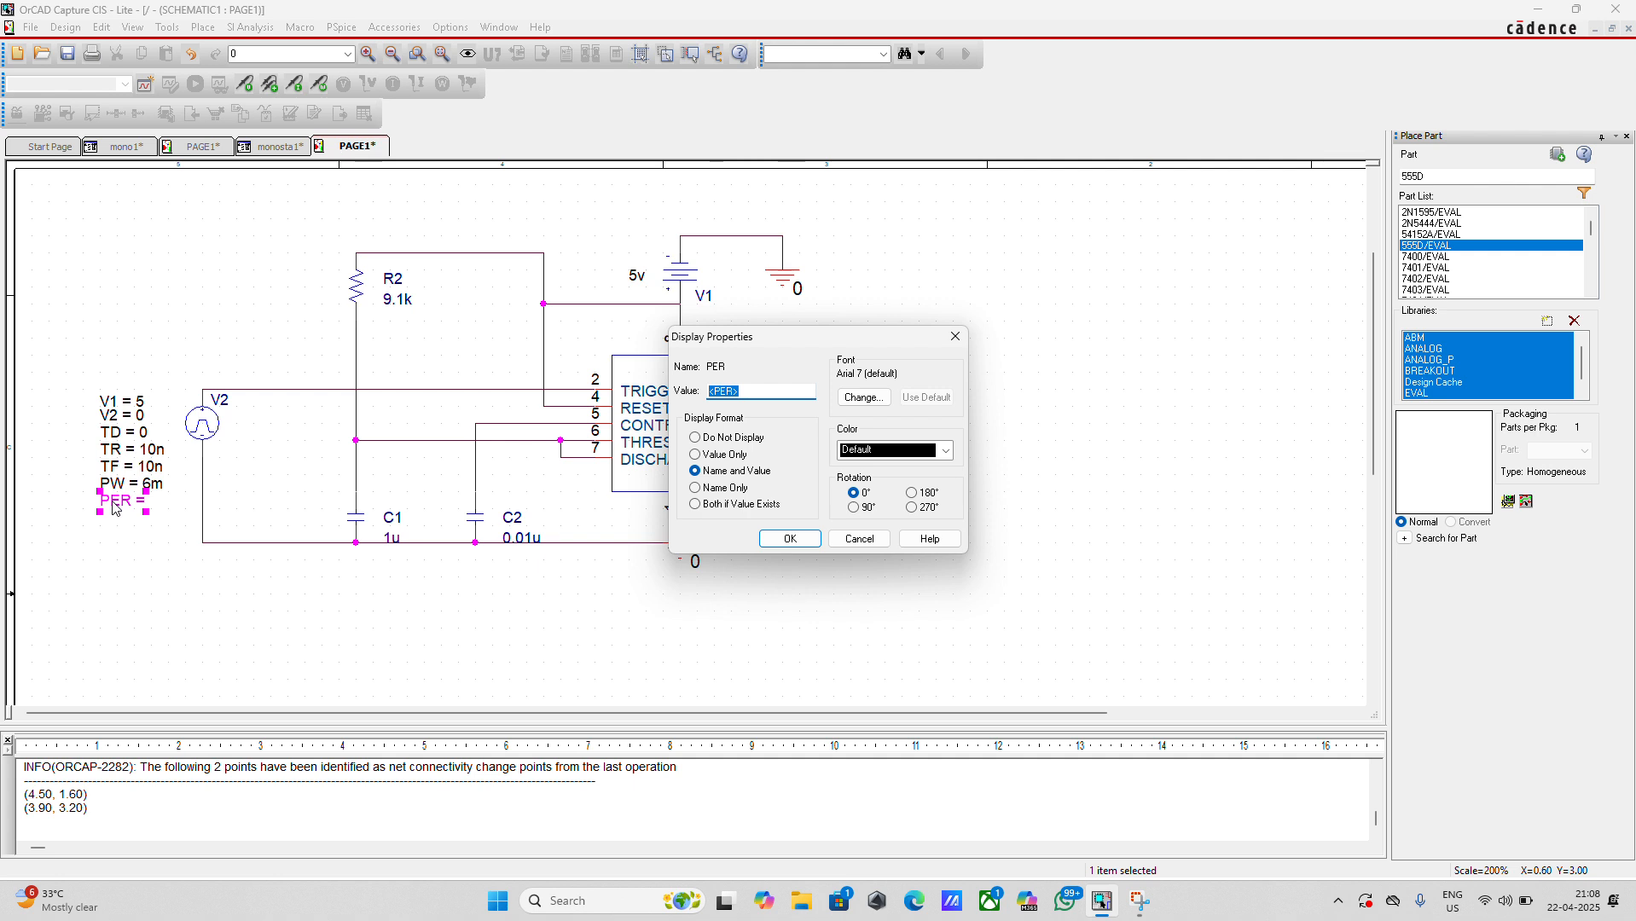
pyautogui.write('15m')
pyautogui.click(790, 539)
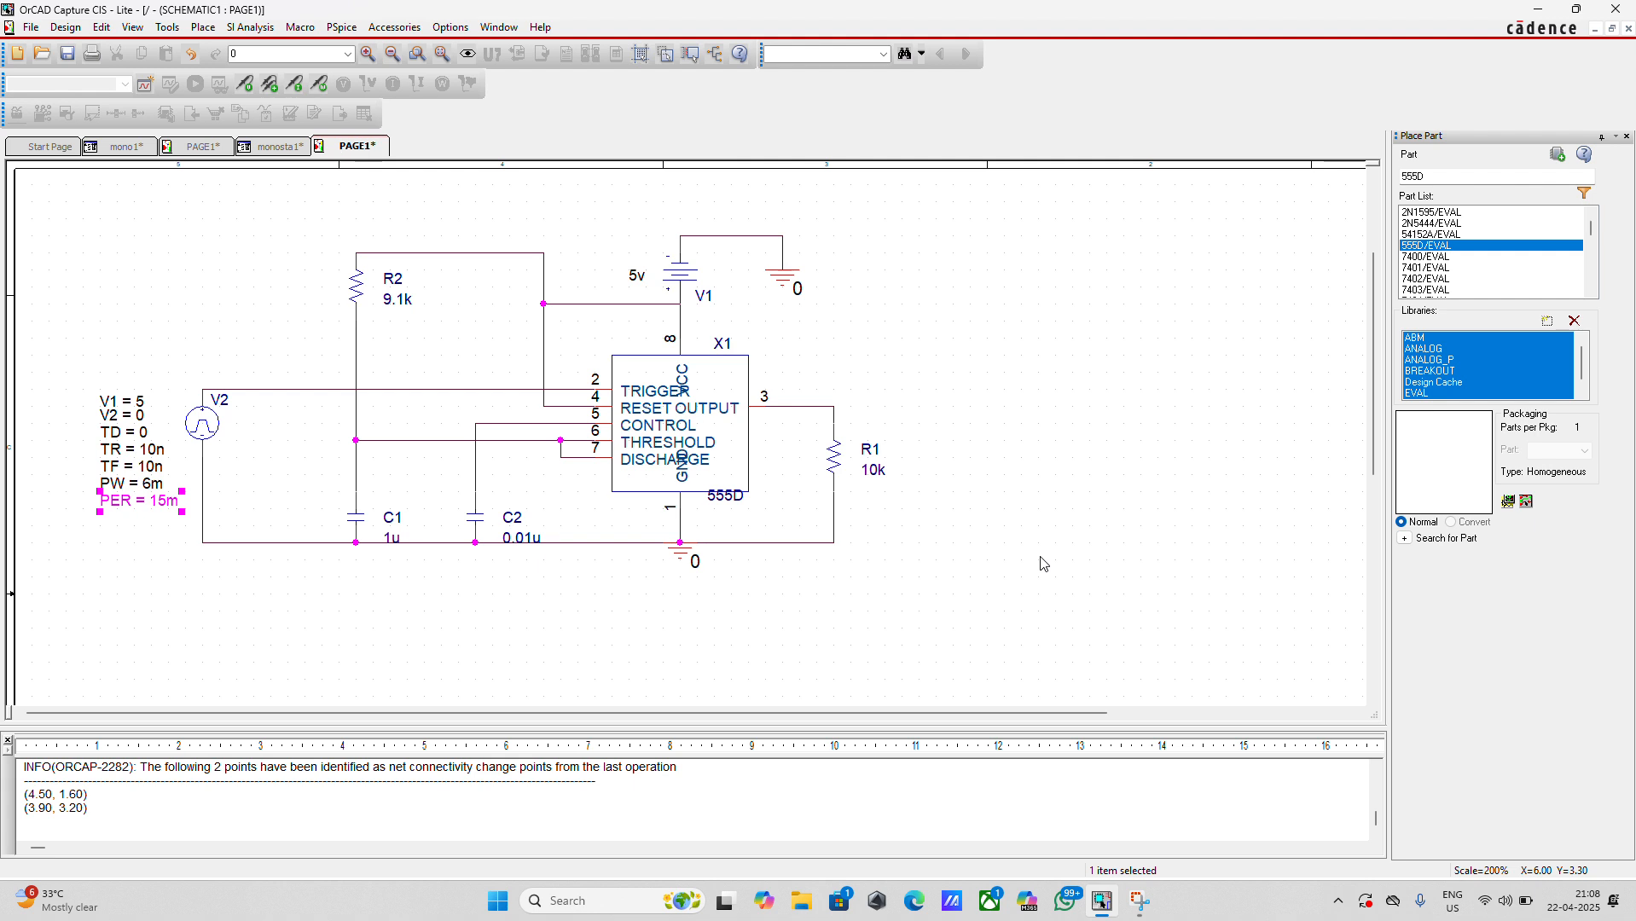
pyautogui.click(880, 638)
# Generate the PSpice netlist and create a new simulation profile named asd without inheriting settings
pyautogui.click(341, 28)
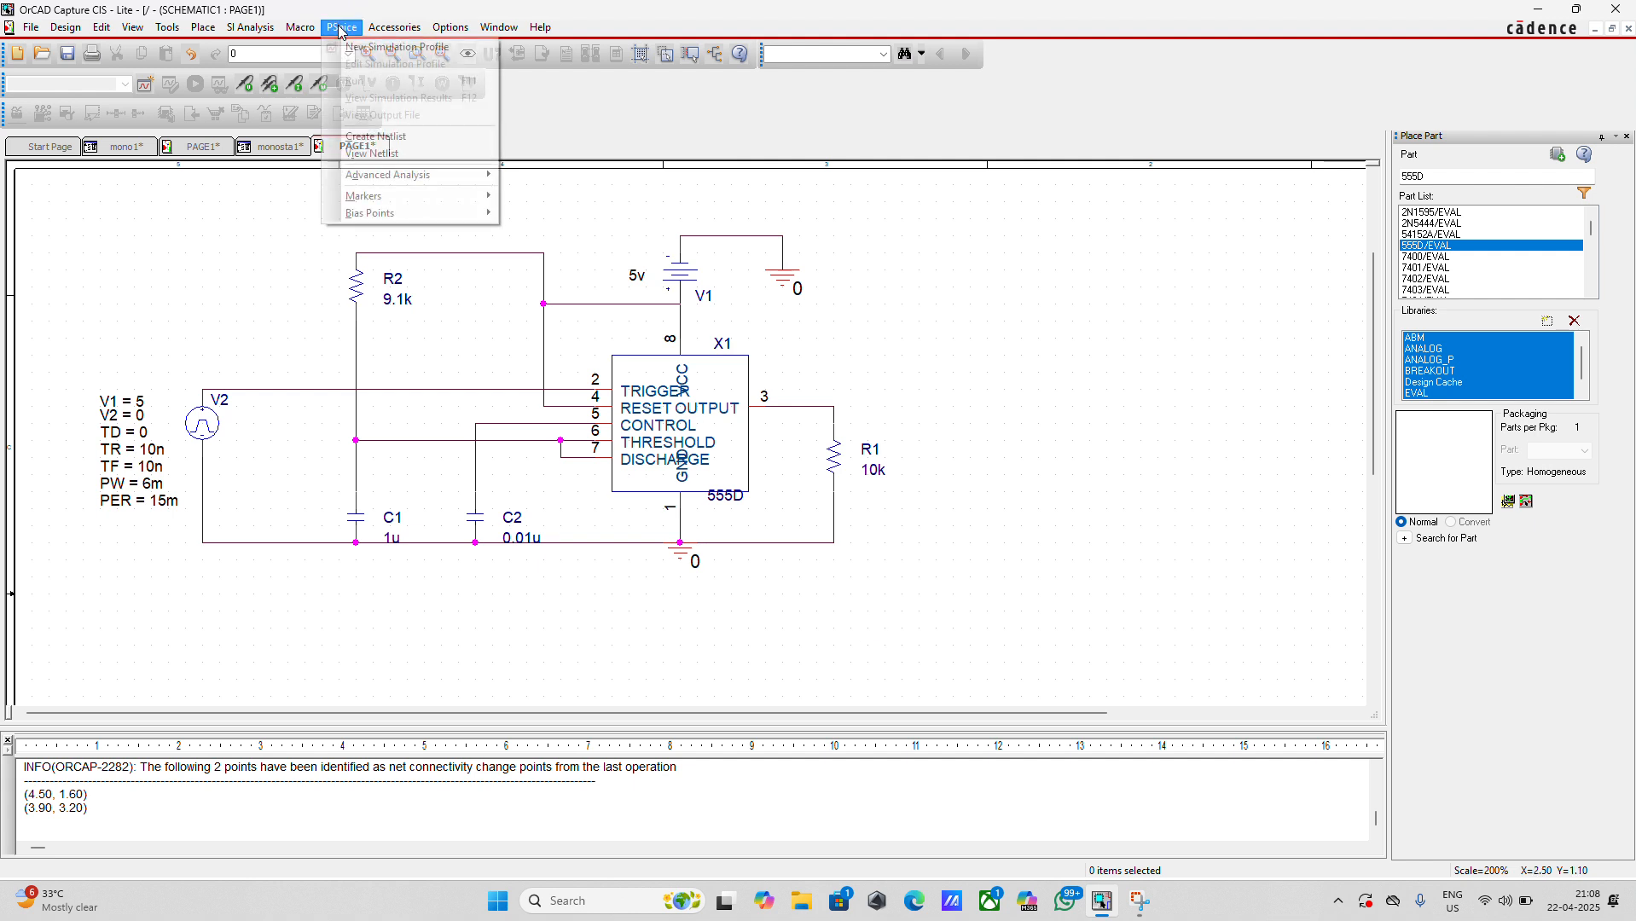
pyautogui.click(372, 138)
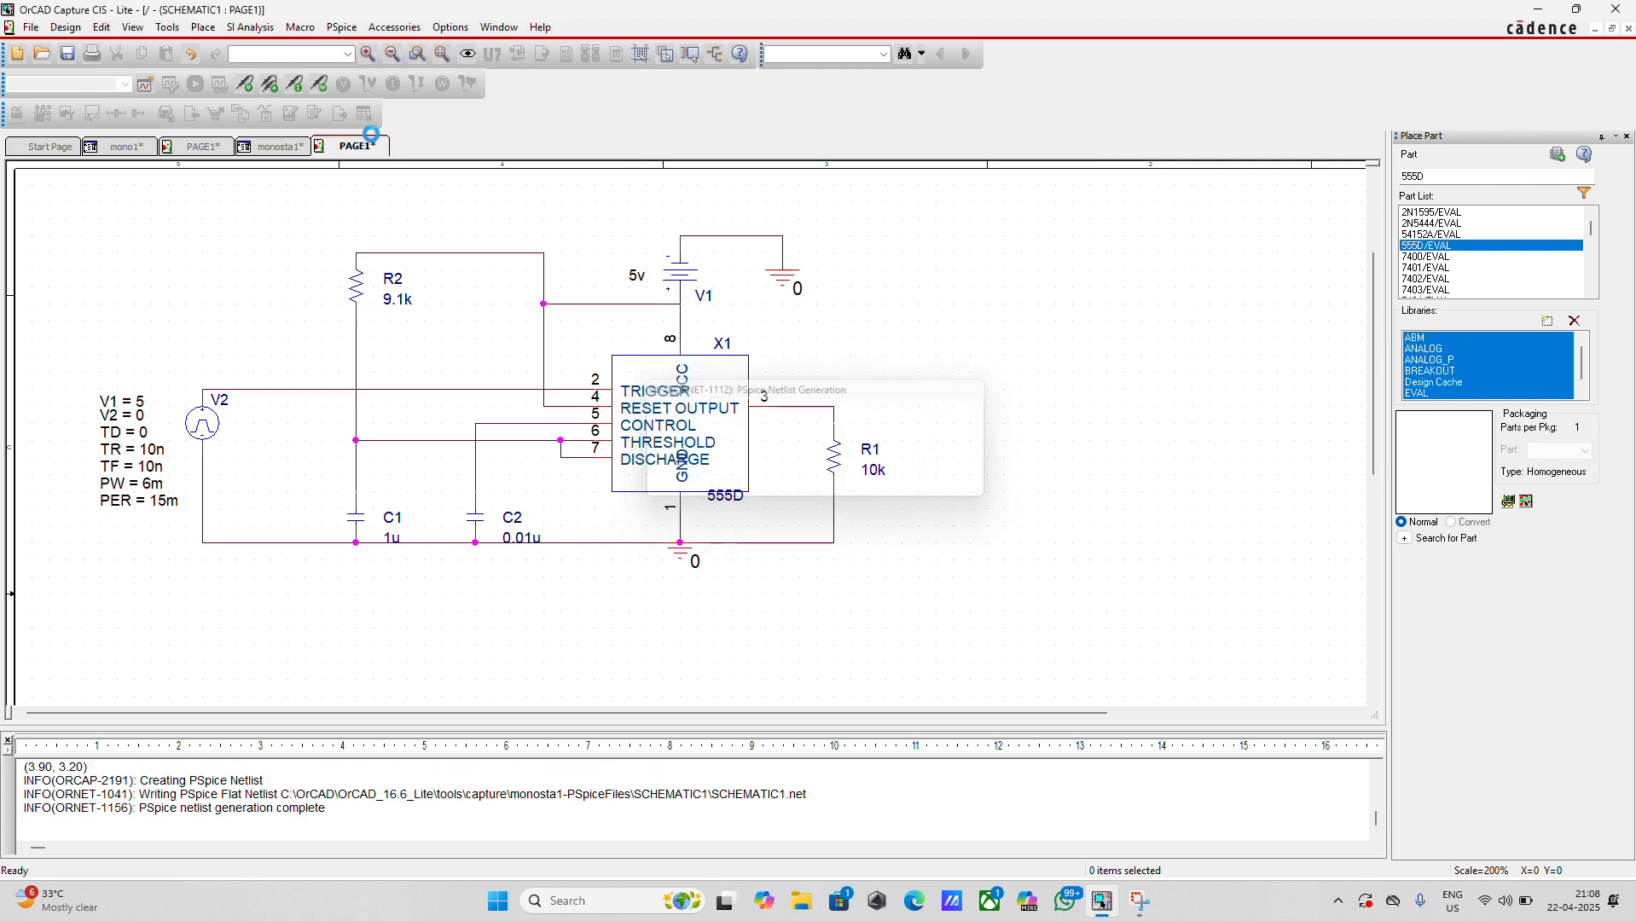
pyautogui.click(345, 29)
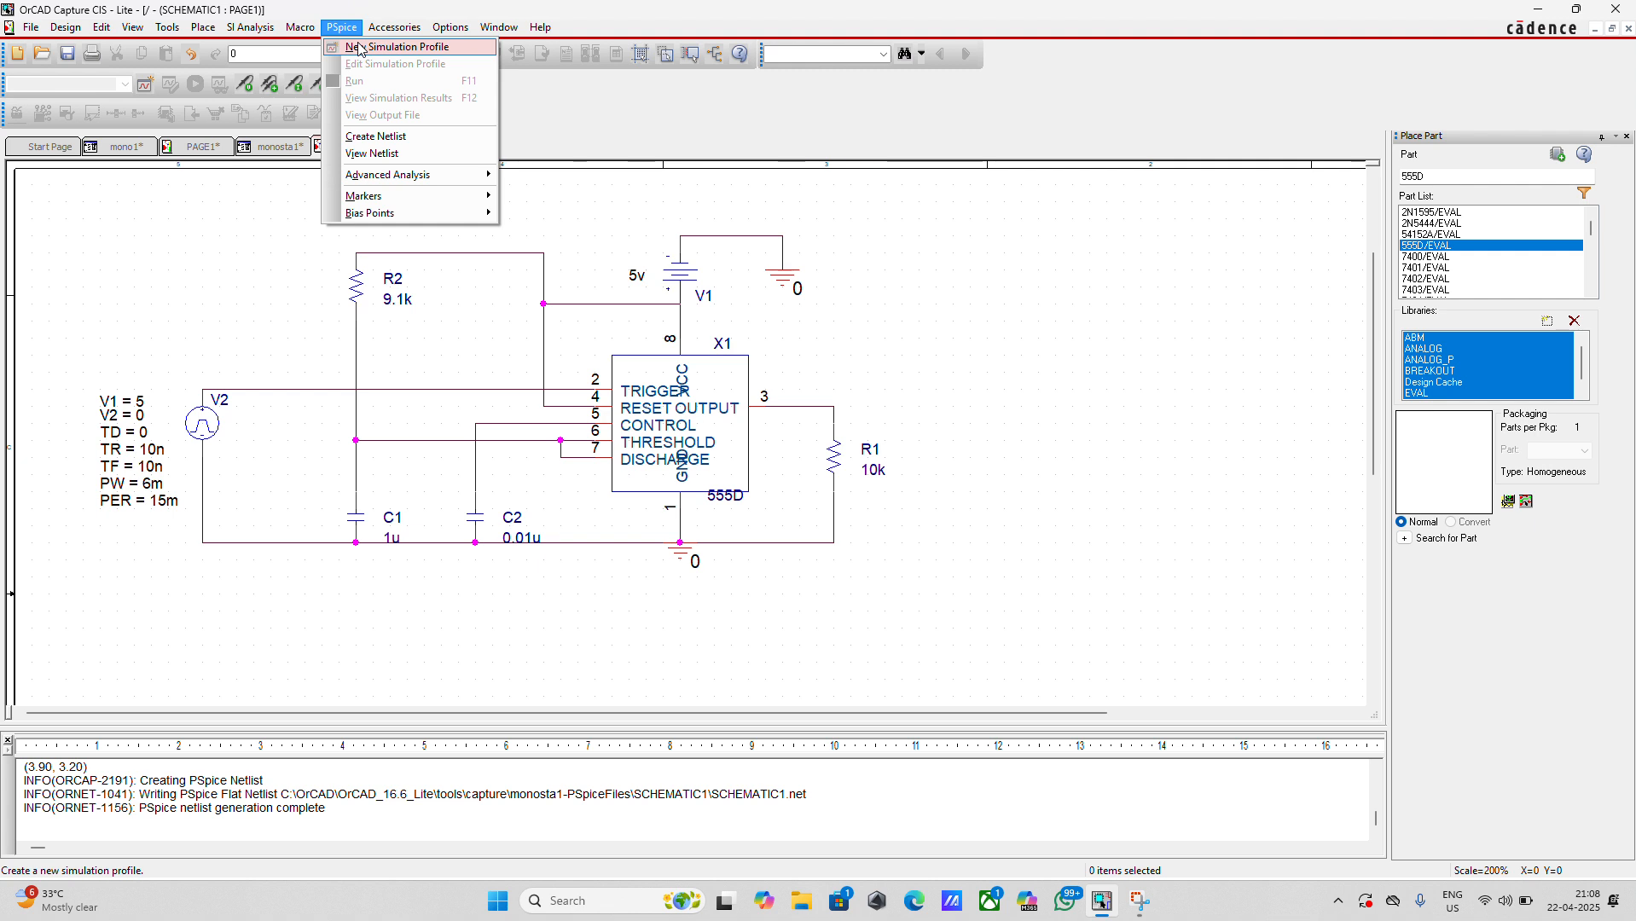
pyautogui.click(361, 48)
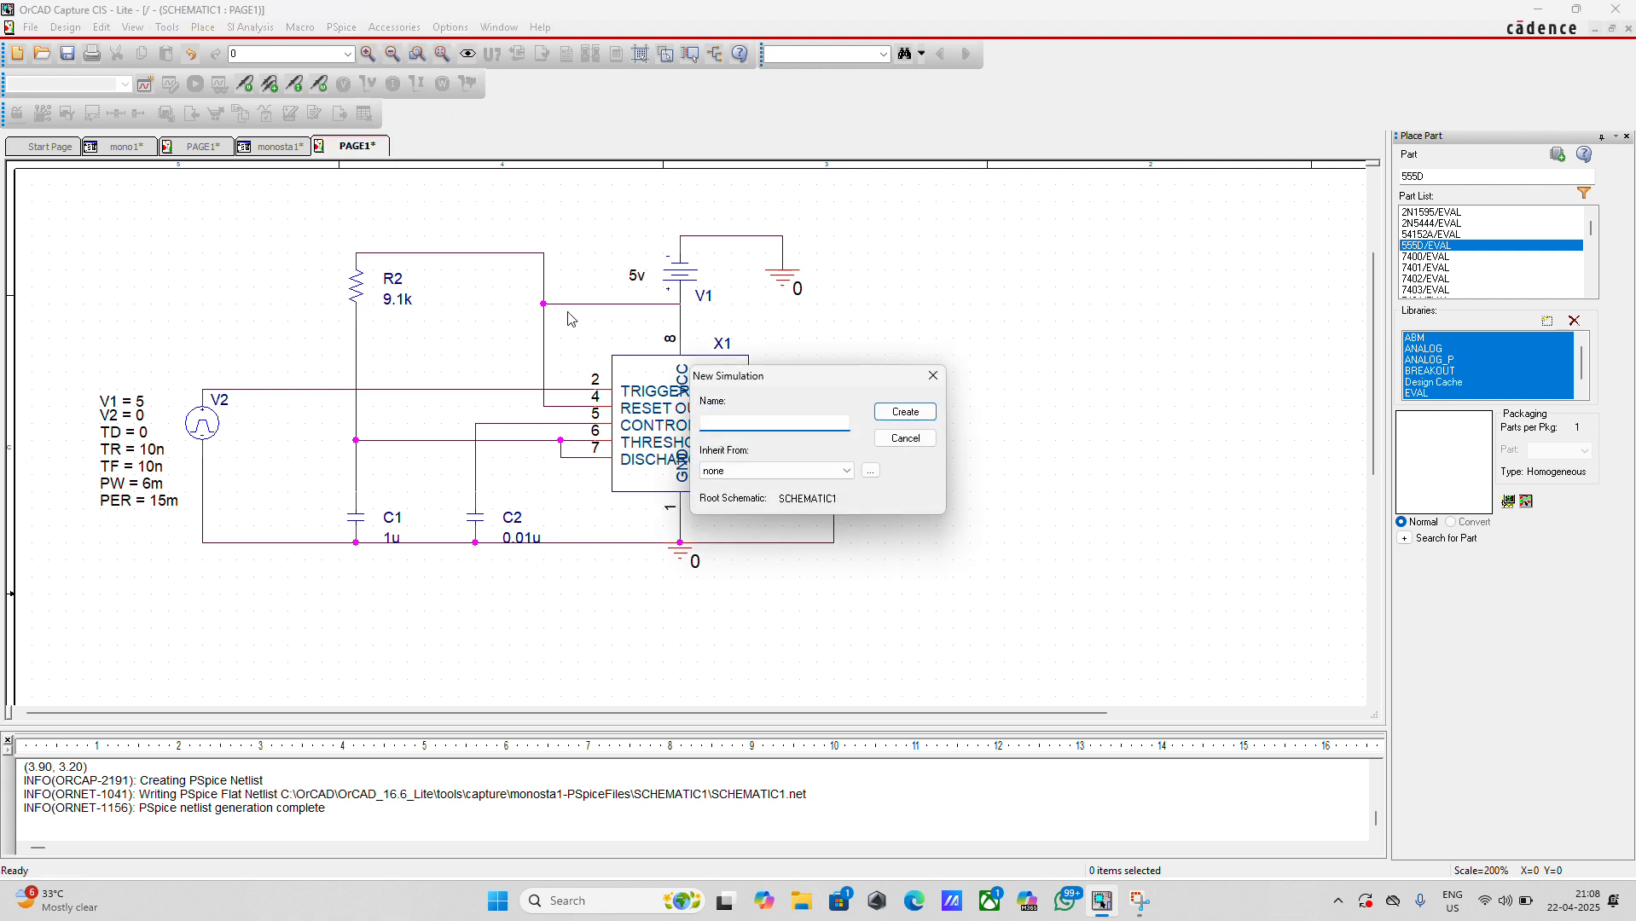
pyautogui.write('asd')
pyautogui.click(913, 412)
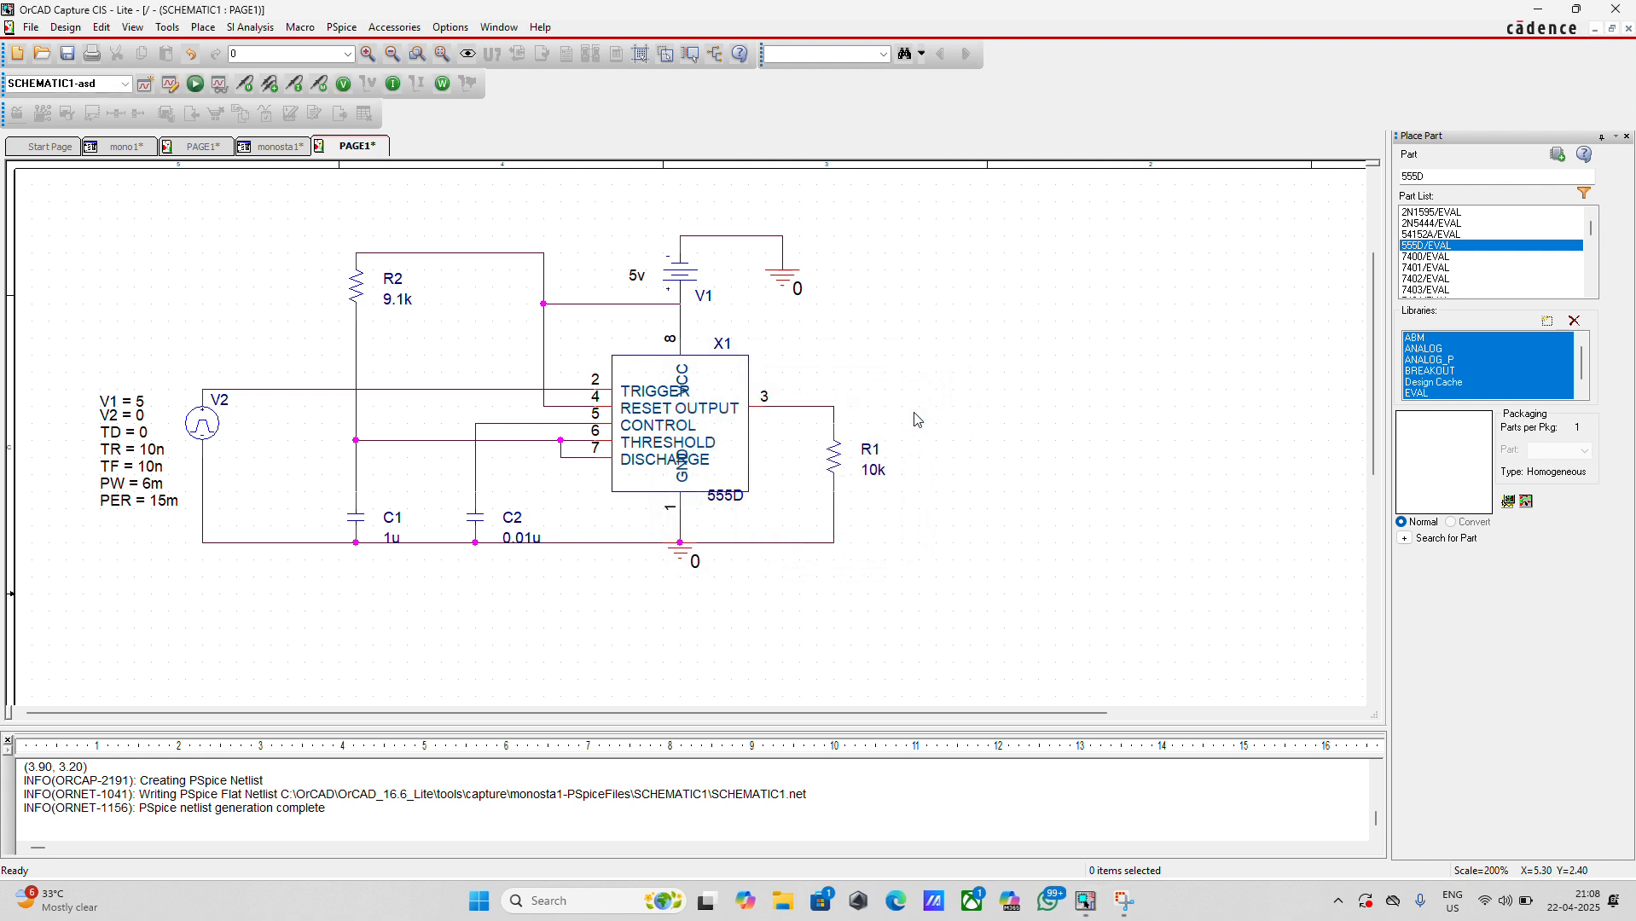
# Set the run time of the Time Domain (Transient) analysis to 50 ms and apply the simulation settings
pyautogui.click(1157, 902)
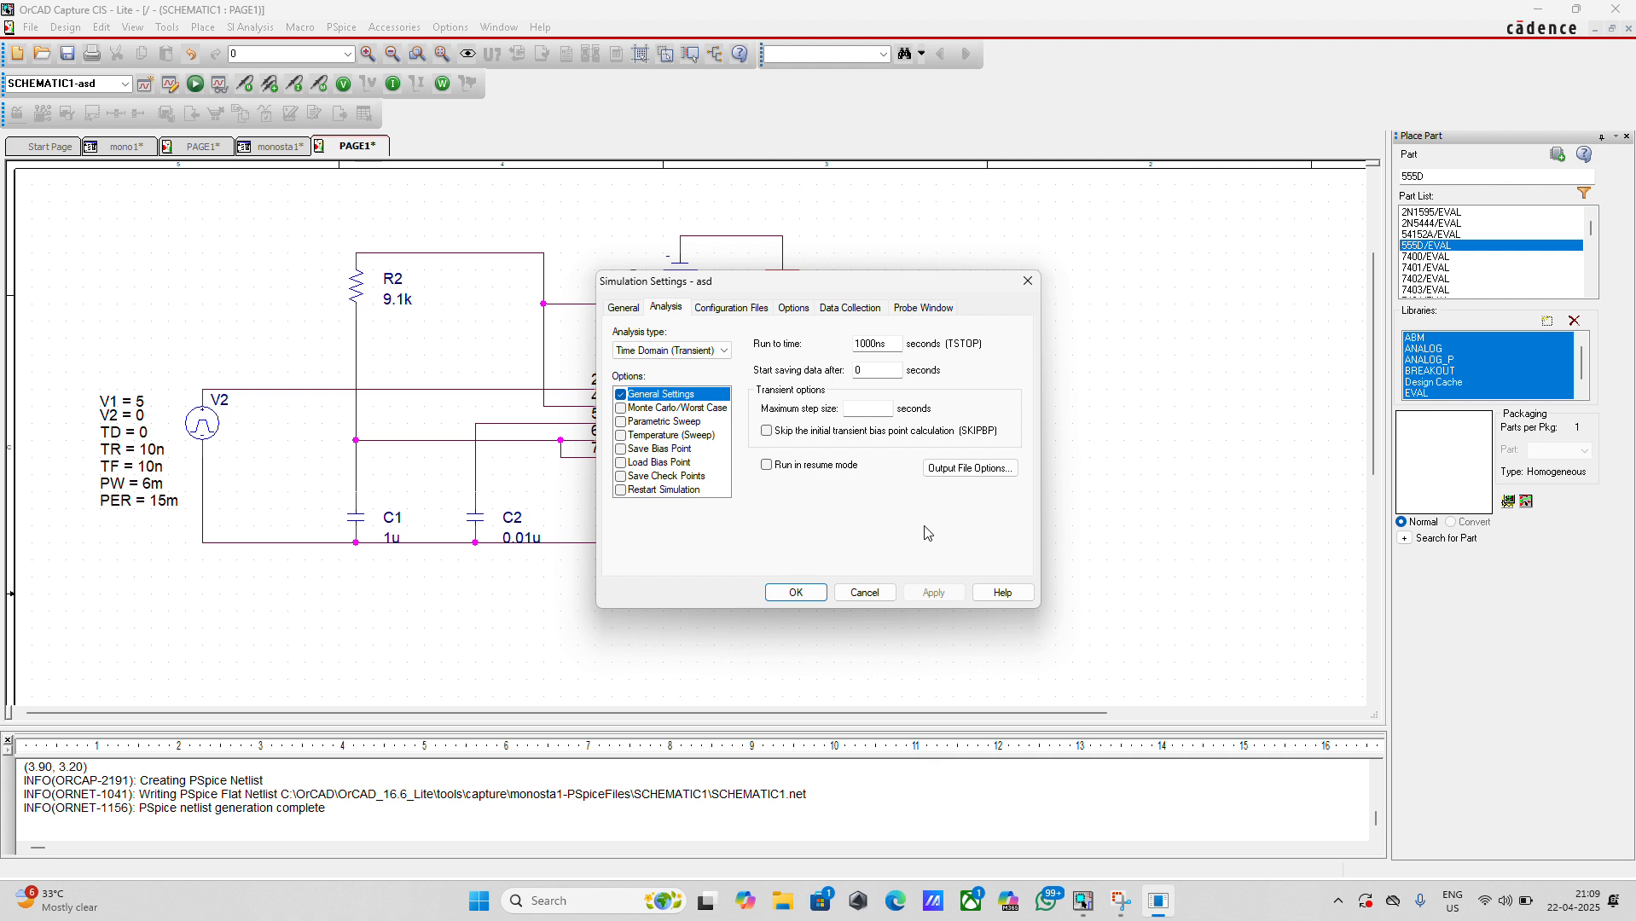
pyautogui.doubleClick(890, 343)
pyautogui.write('50m')
pyautogui.click(876, 375)
pyautogui.click(932, 595)
pyautogui.click(793, 594)
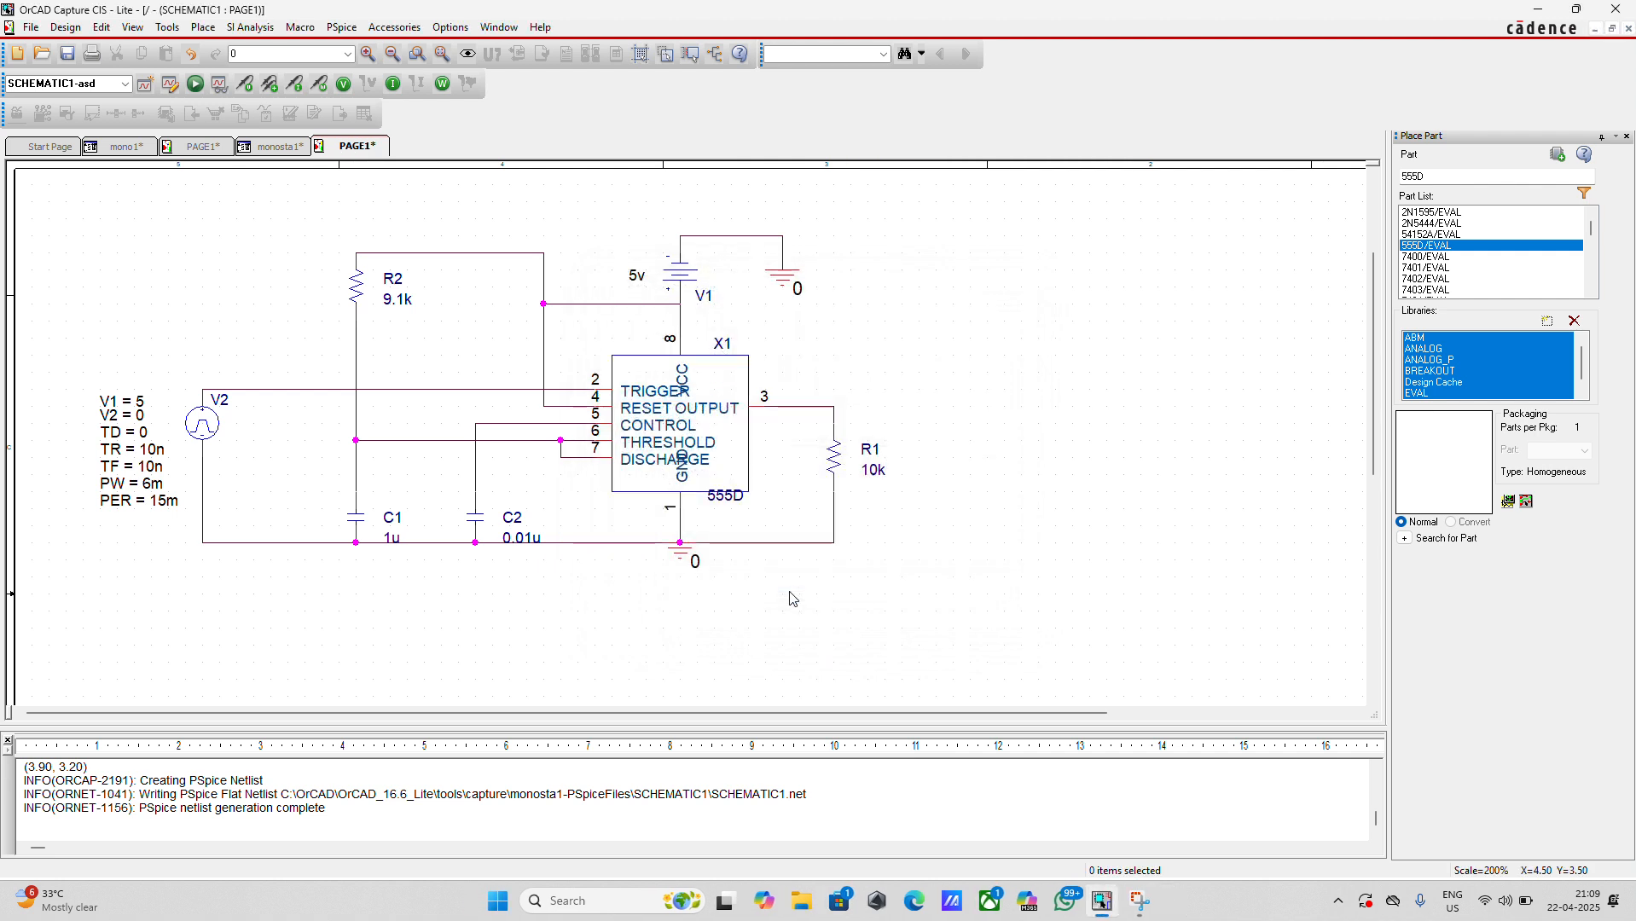
# Place voltage markers on the V2 trigger wire, the wire above capacitor C1 and the 555D output wire
pyautogui.click(246, 89)
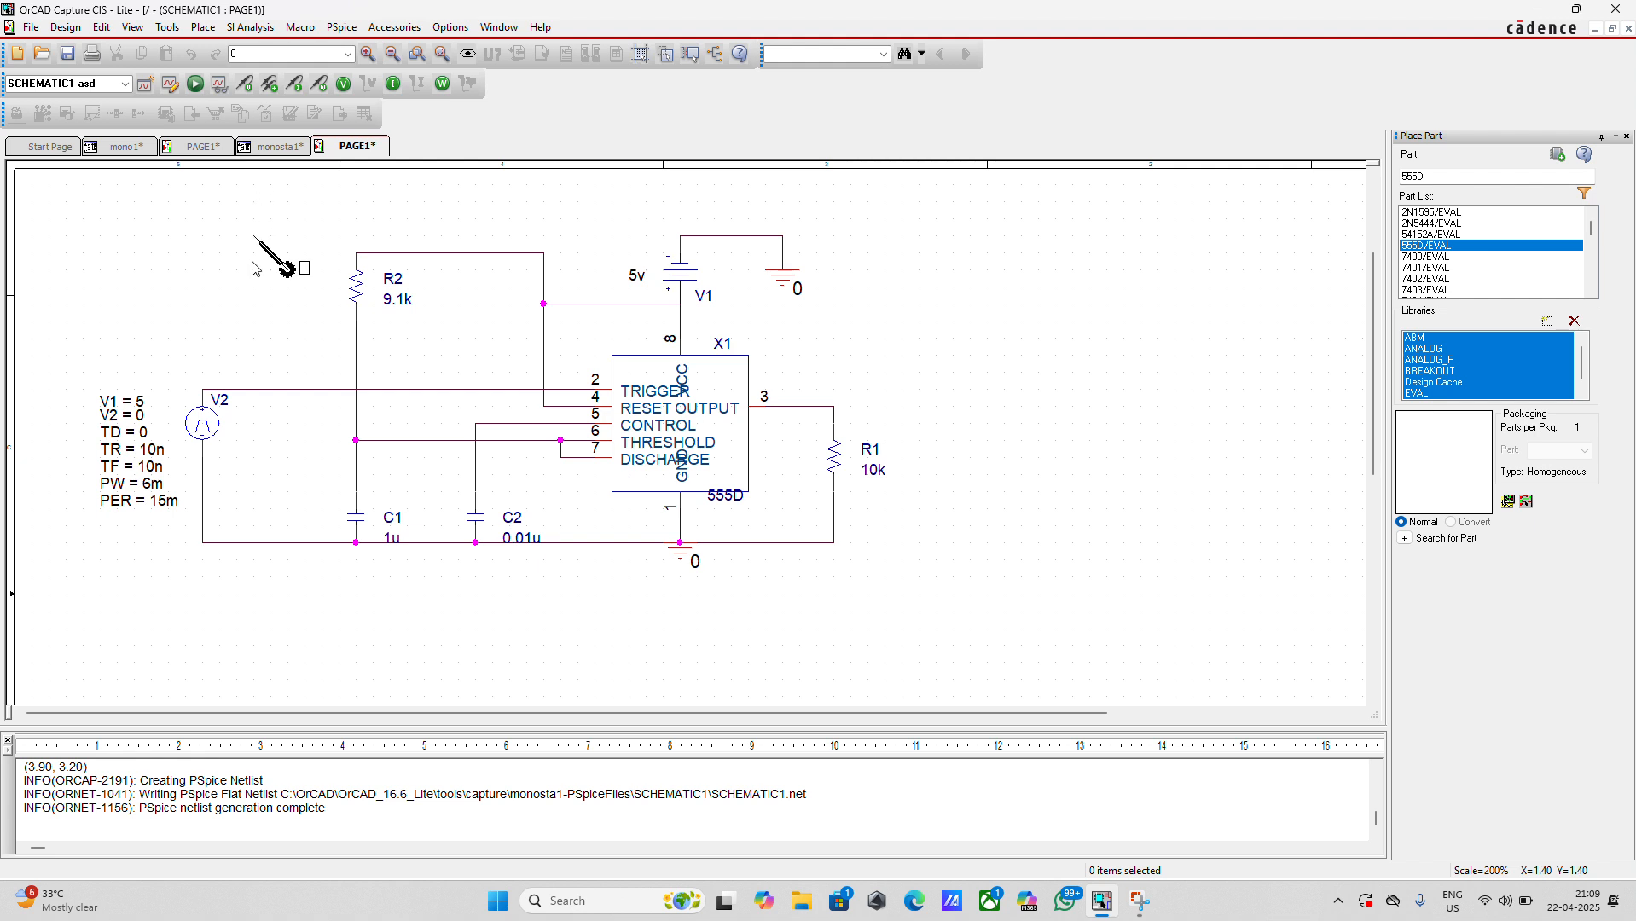
pyautogui.click(225, 396)
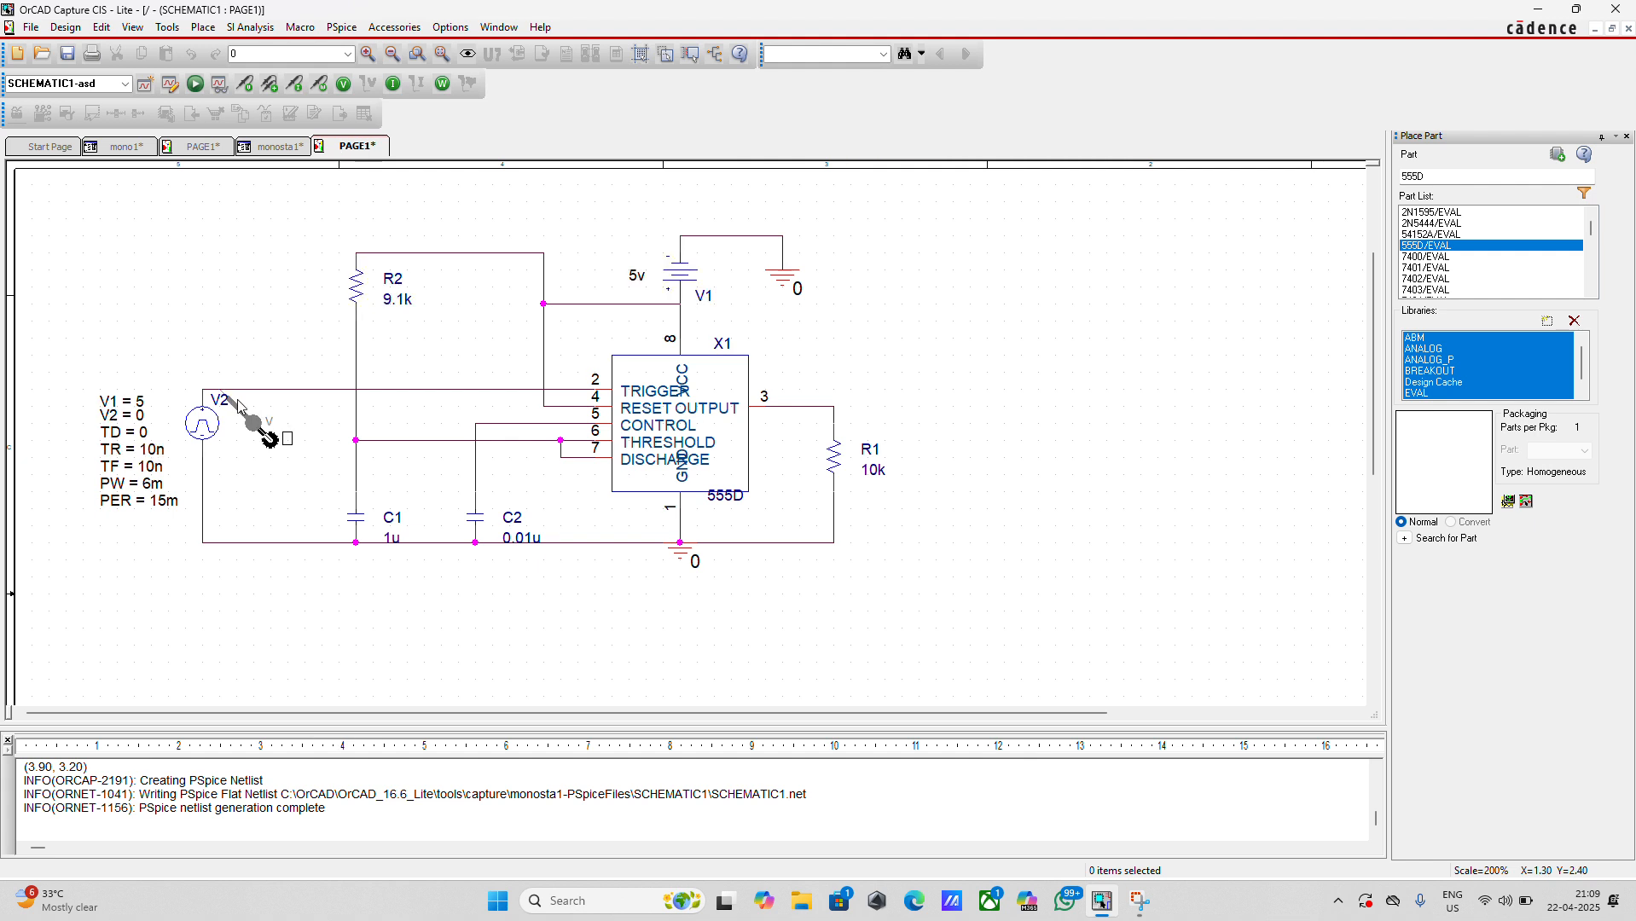
pyautogui.click(359, 463)
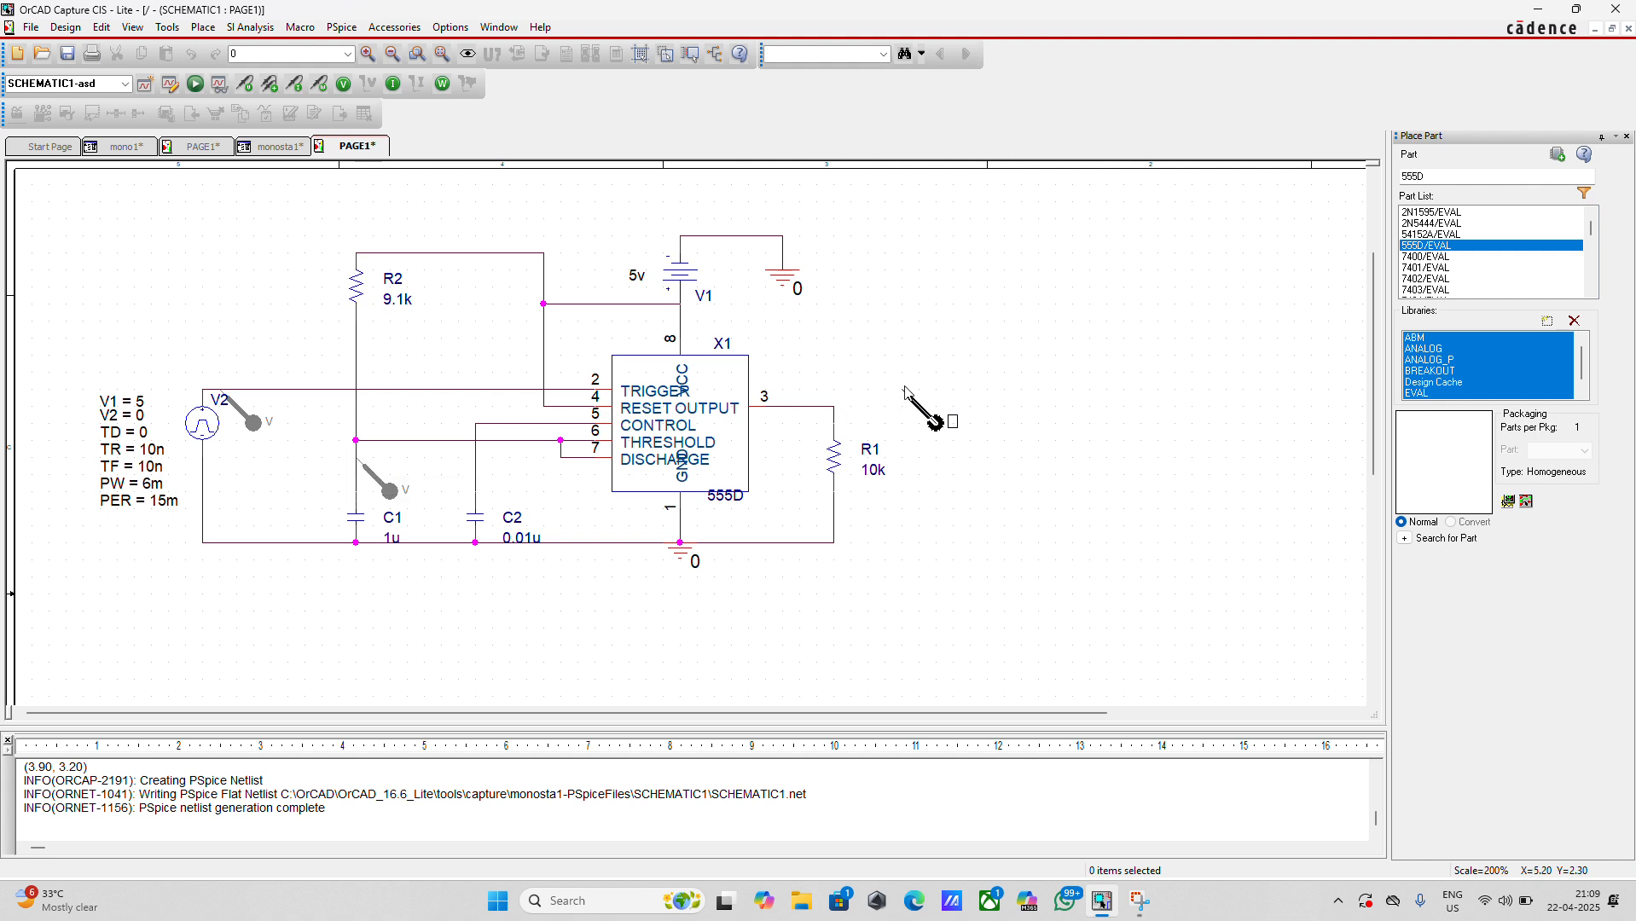
pyautogui.click(782, 410)
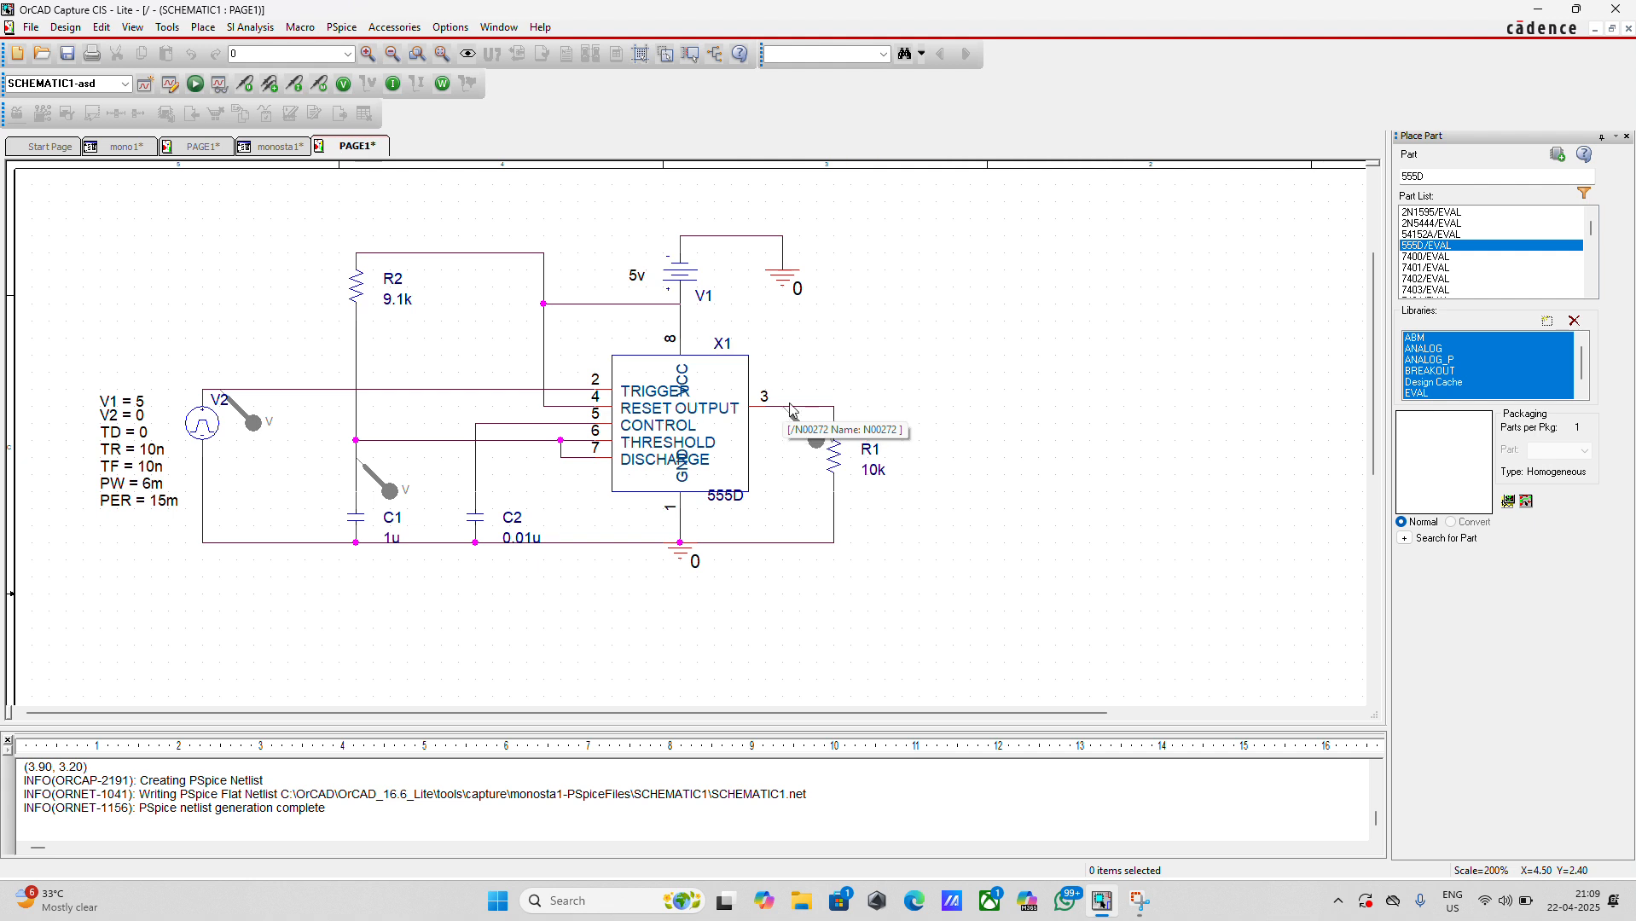
pyautogui.press('Escape')
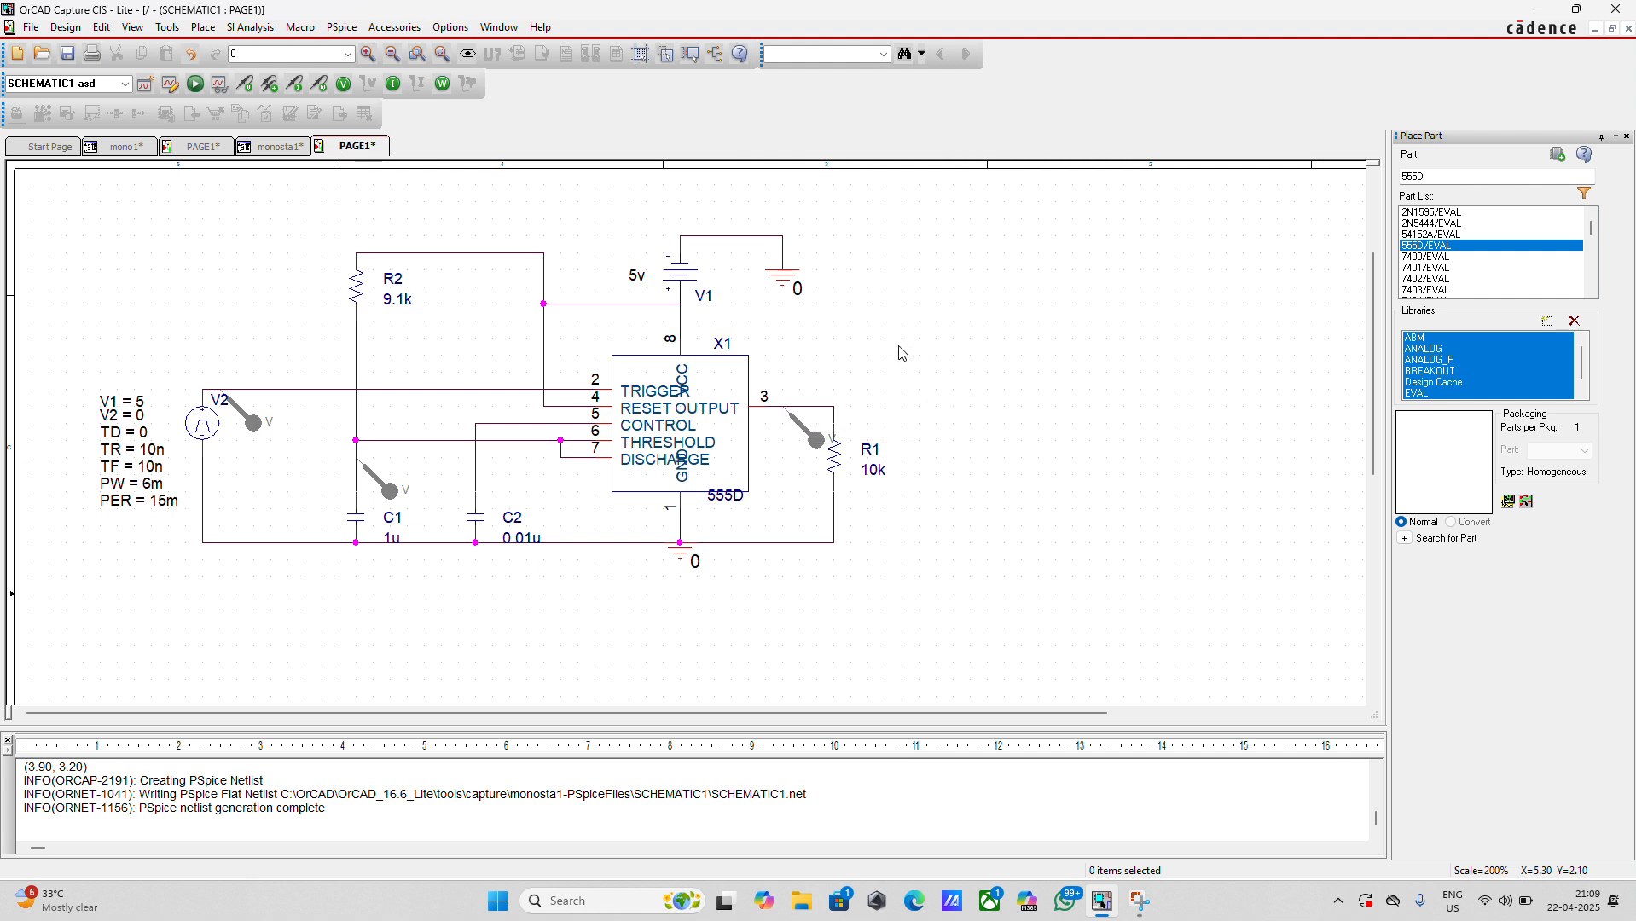
# Run the transient simulation and switch to PSpice A/D to view the waveforms at the three markers
pyautogui.click(199, 89)
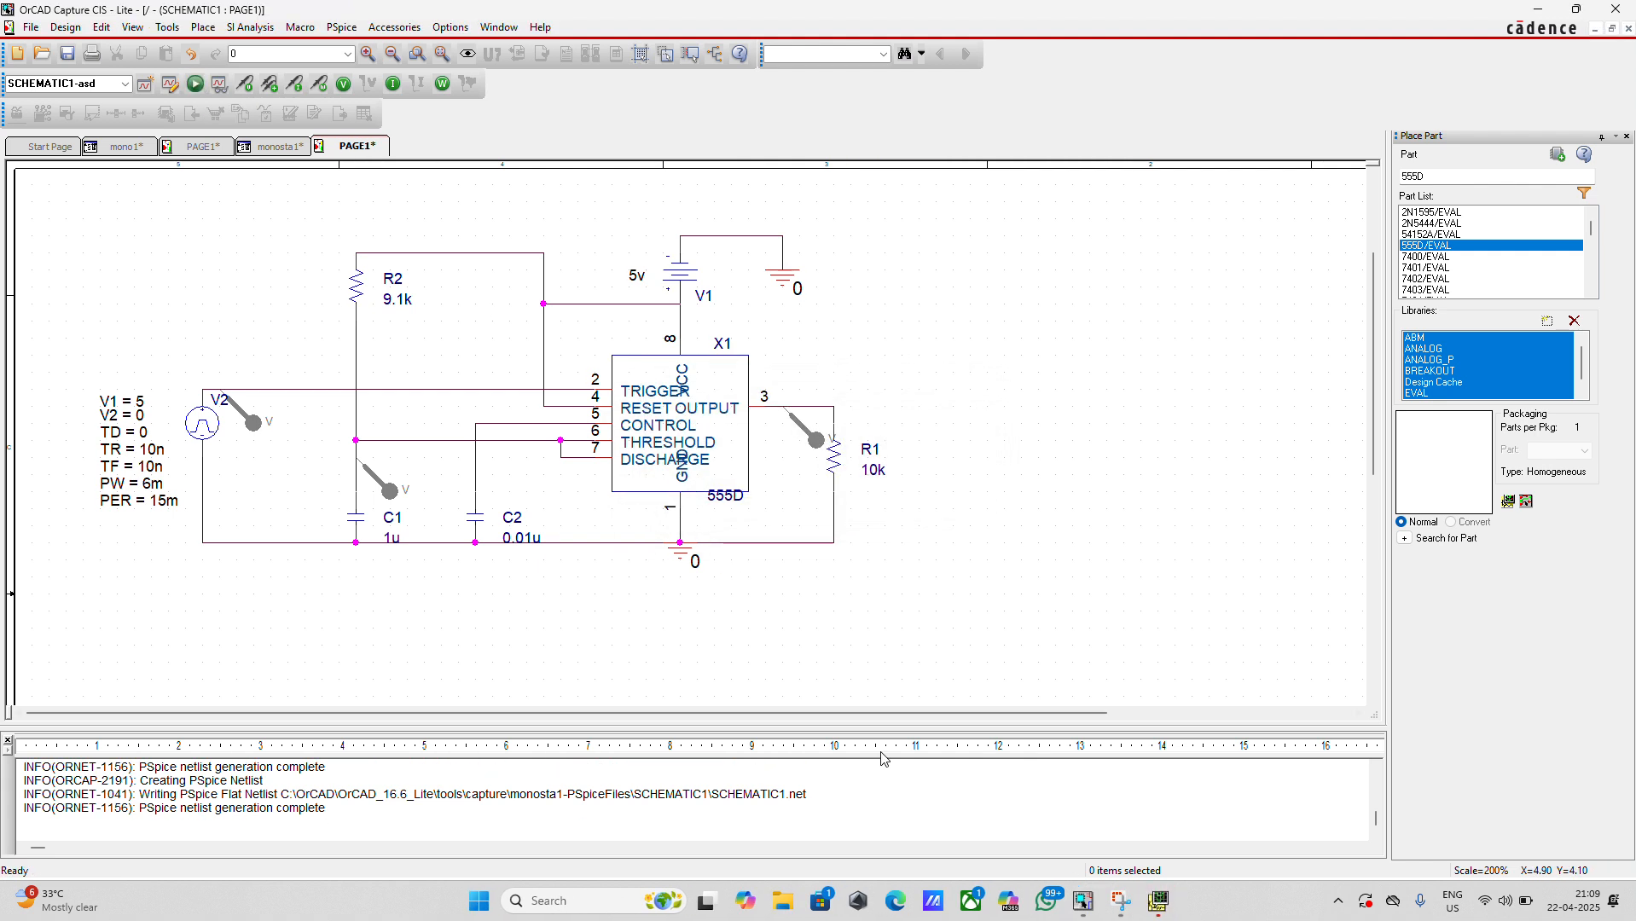
pyautogui.click(1158, 901)
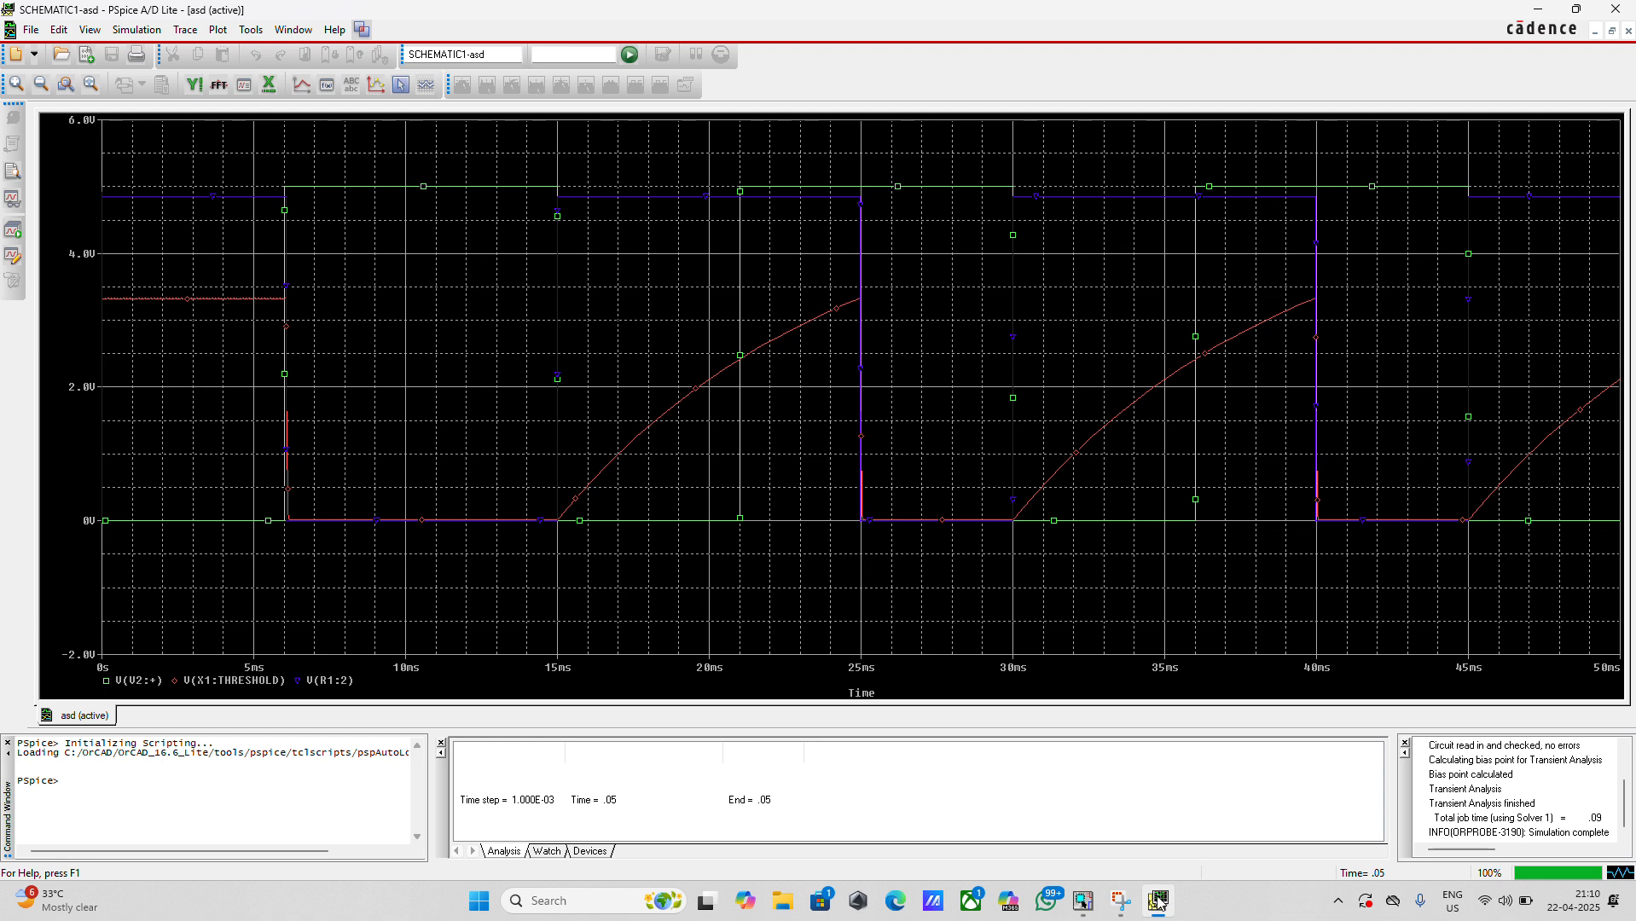
pyautogui.click(1083, 901)
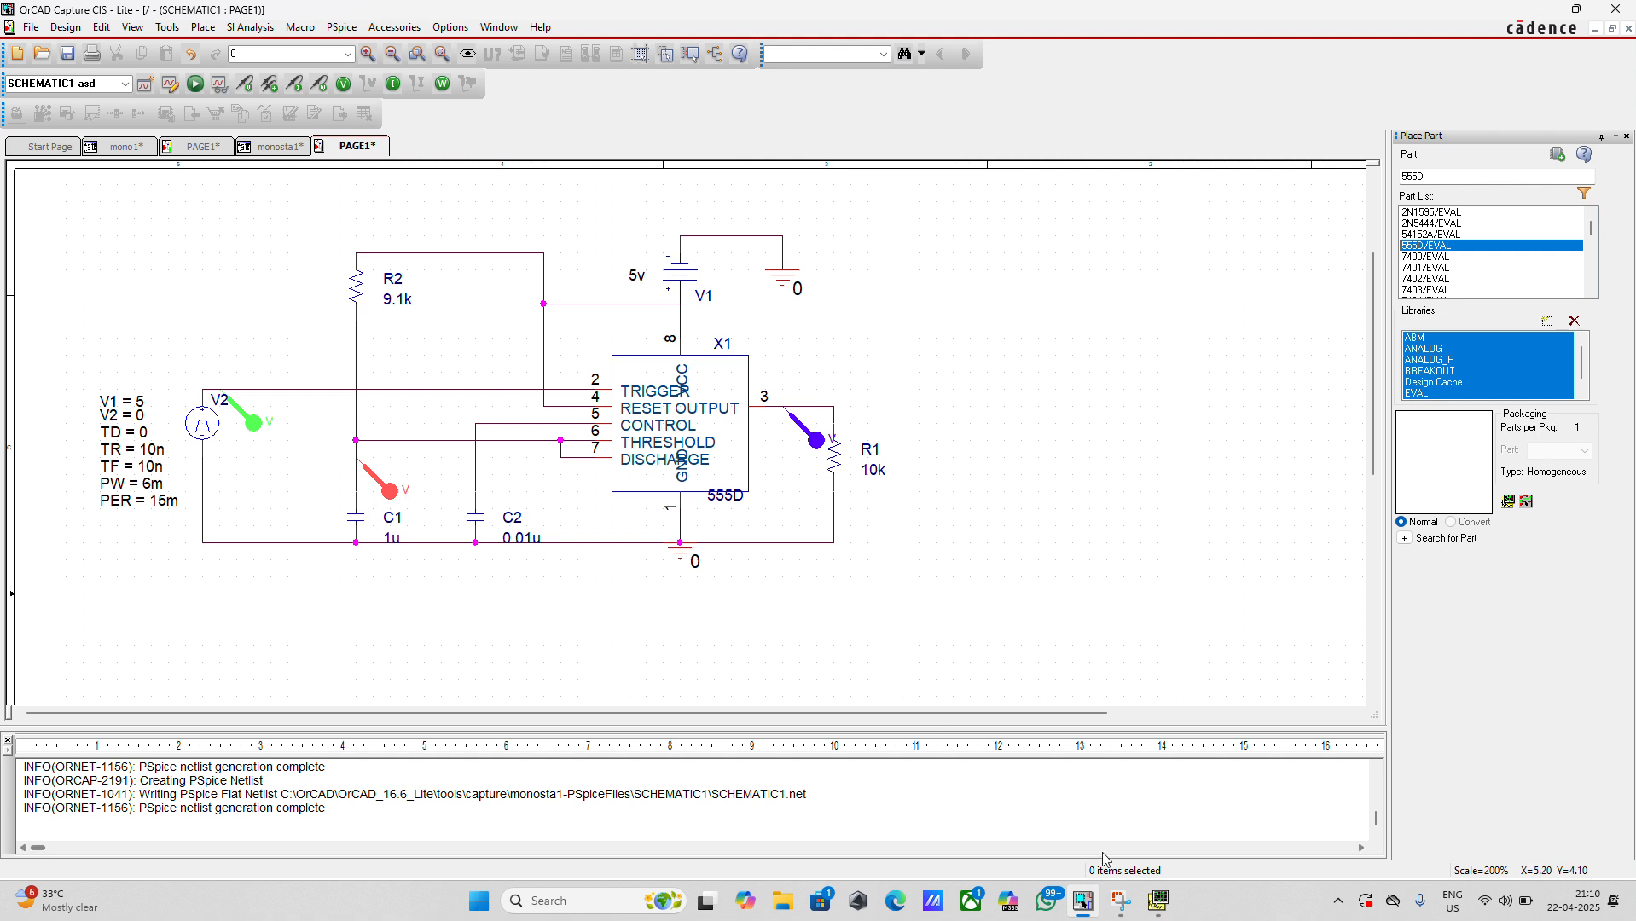
pyautogui.click(1158, 901)
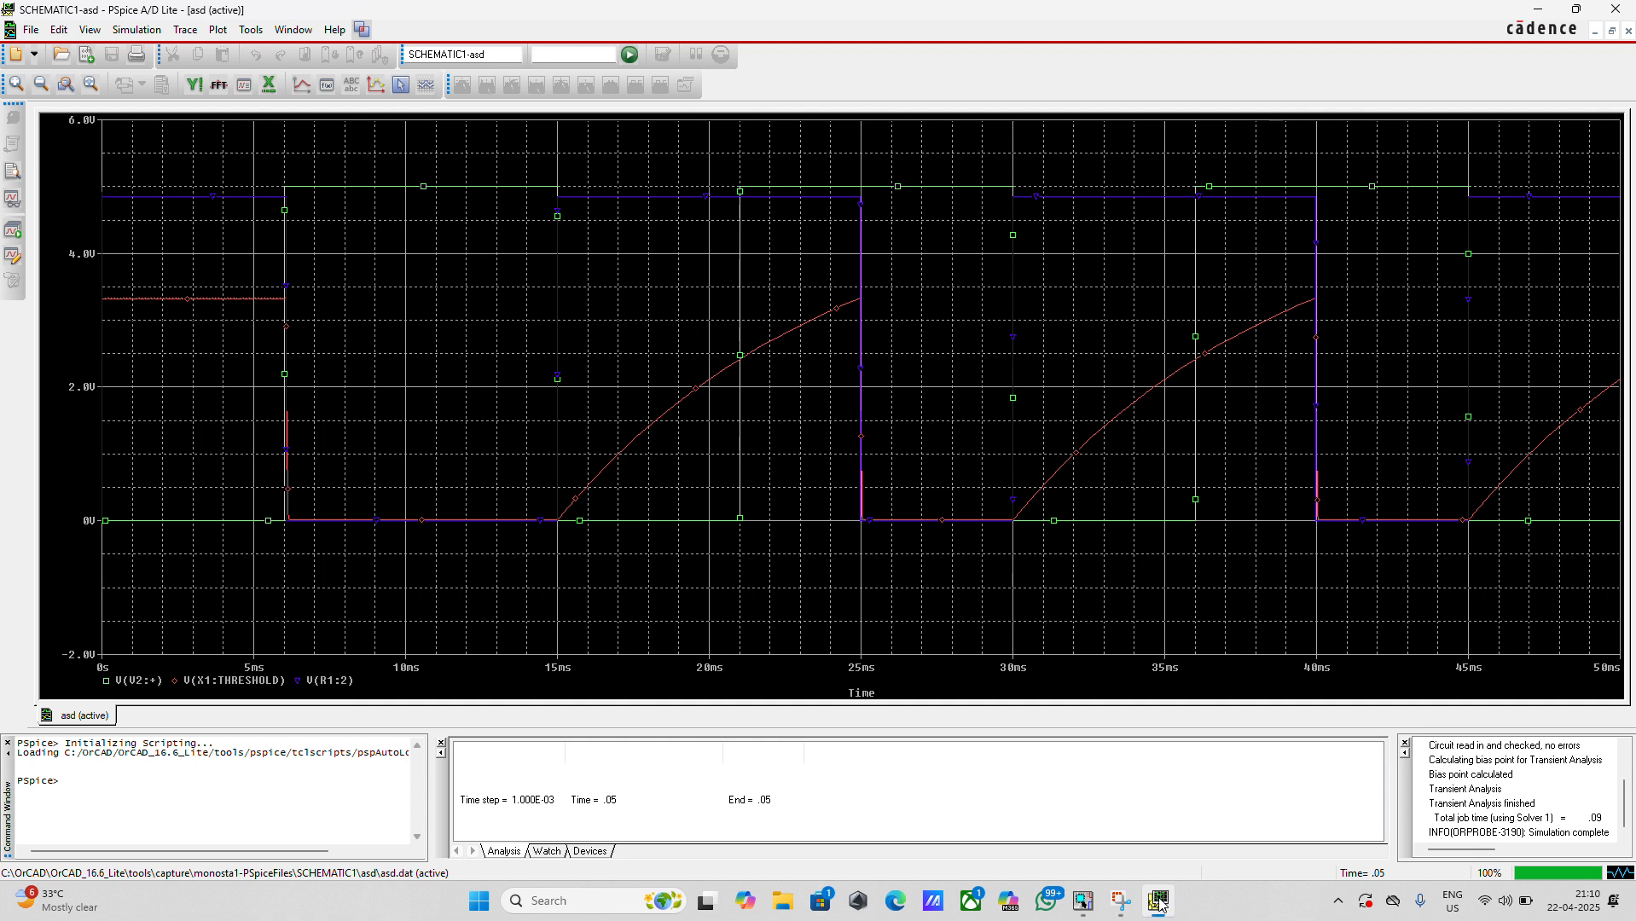
# Restore the waveform window to a smaller size and arrange it beside the schematic so both are visible
pyautogui.click(1575, 9)
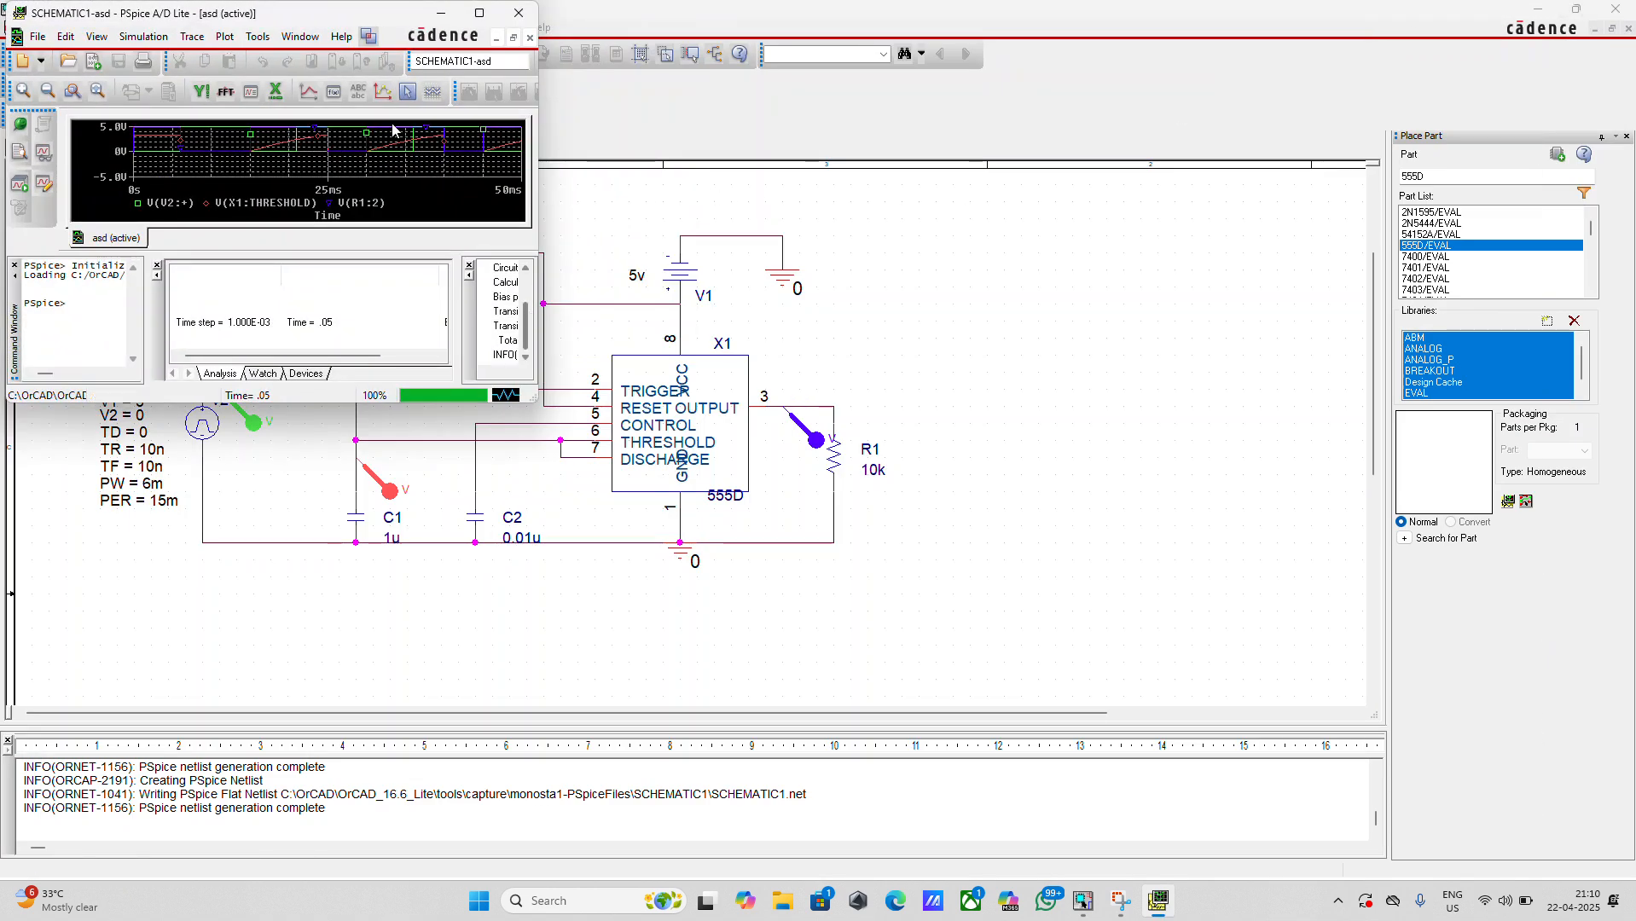
pyautogui.moveTo(310, 14); pyautogui.dragTo(1263, 95)
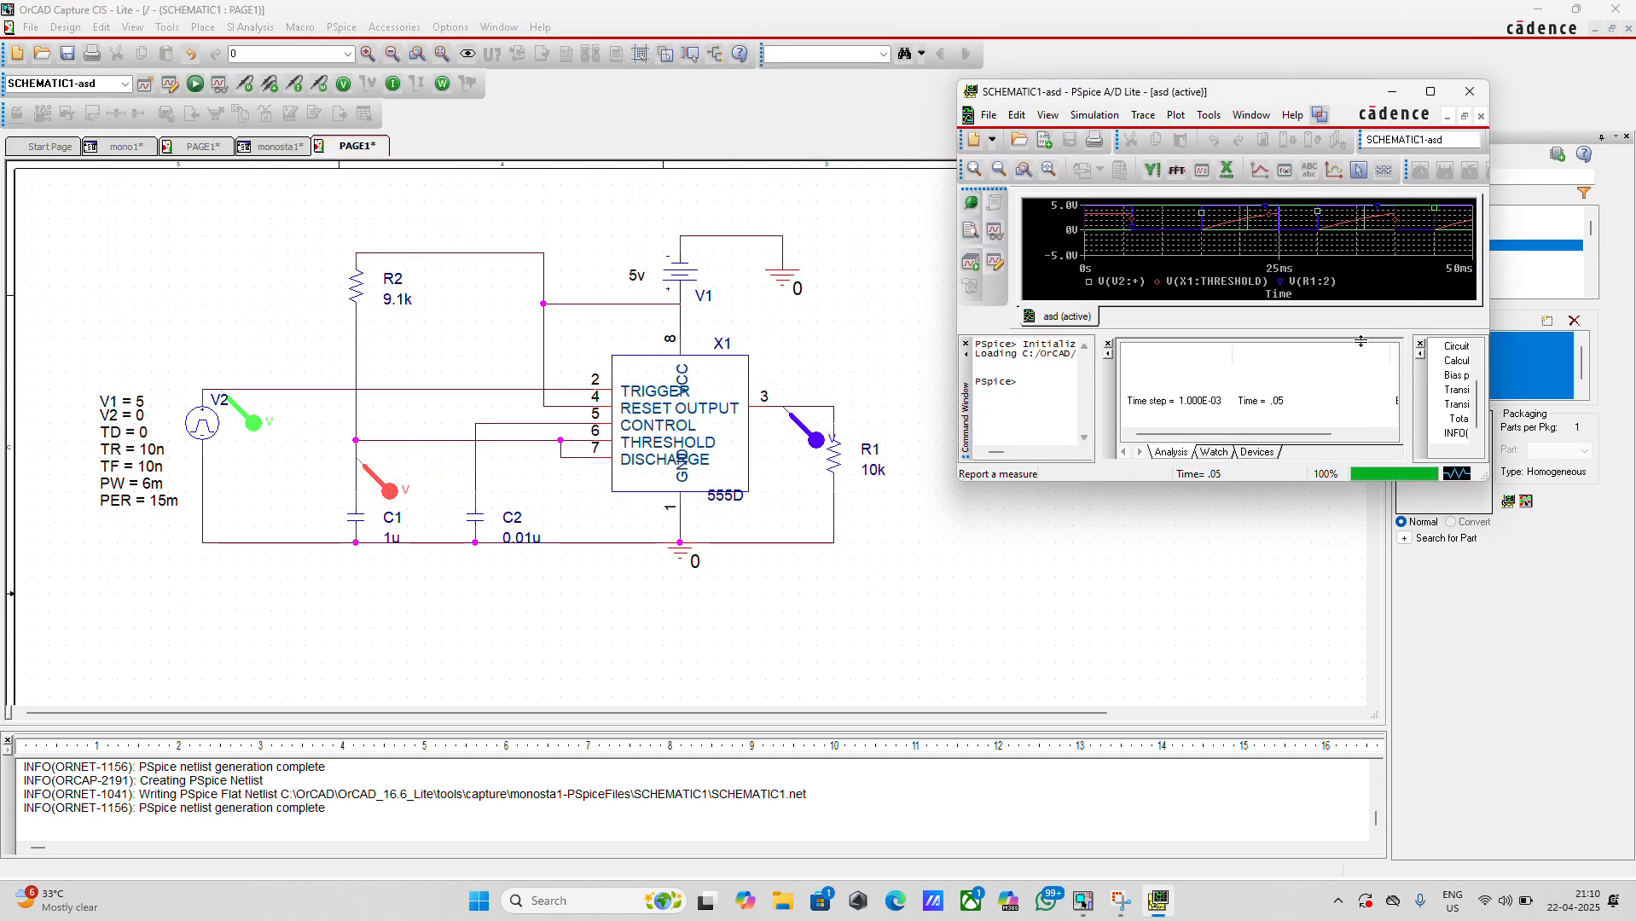
pyautogui.moveTo(1269, 483); pyautogui.dragTo(1285, 795)
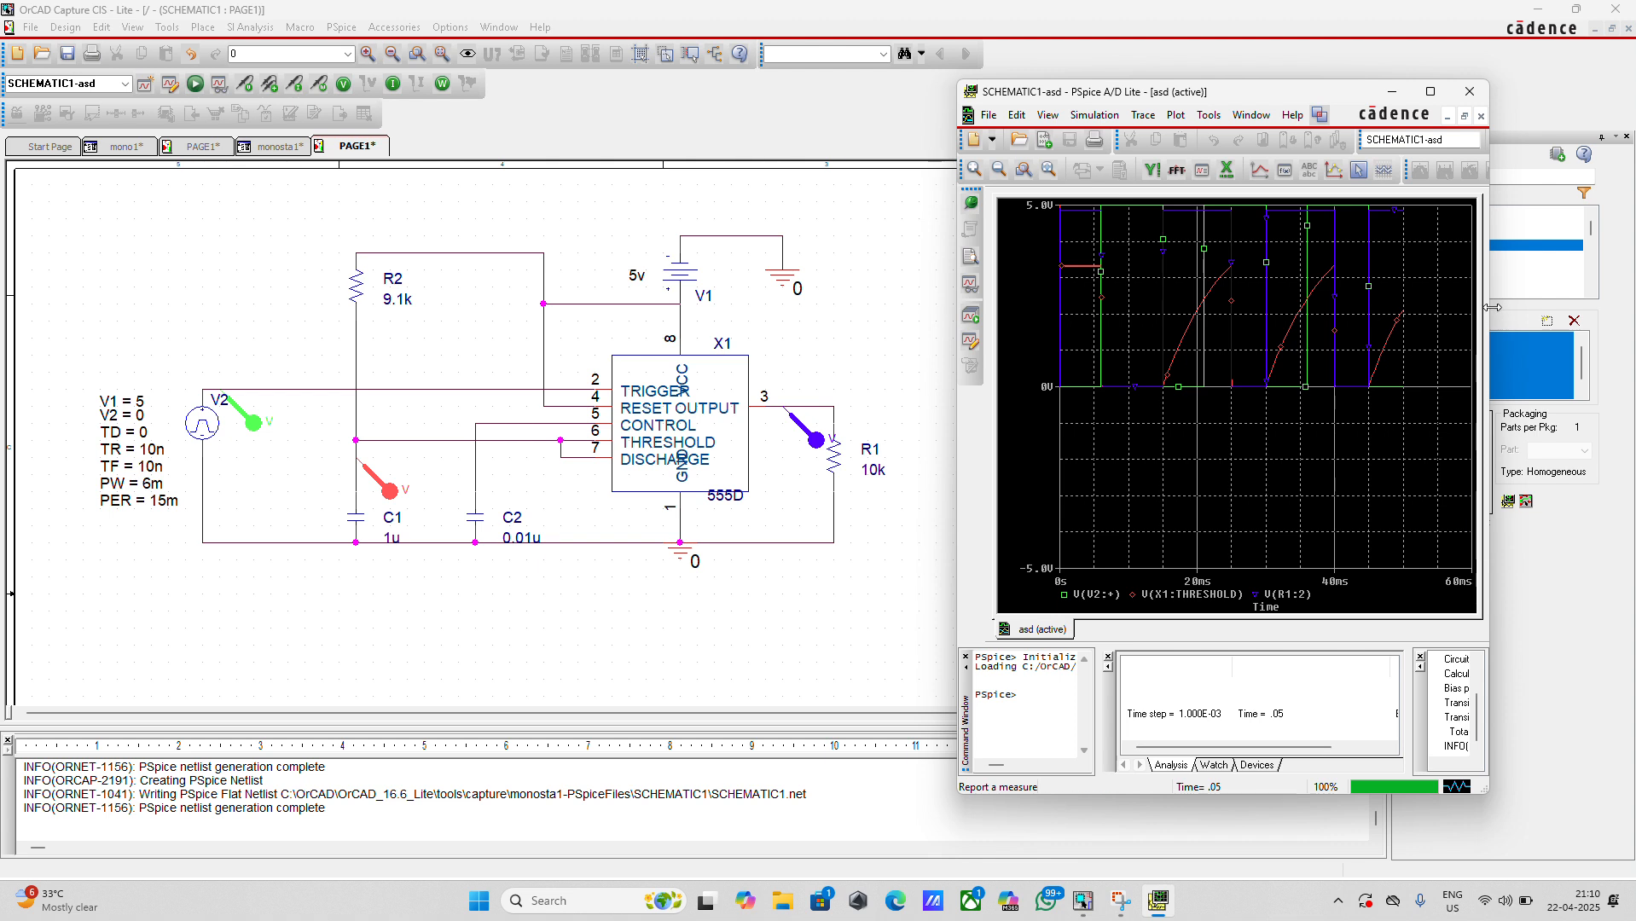
pyautogui.moveTo(1492, 307); pyautogui.dragTo(1618, 287)
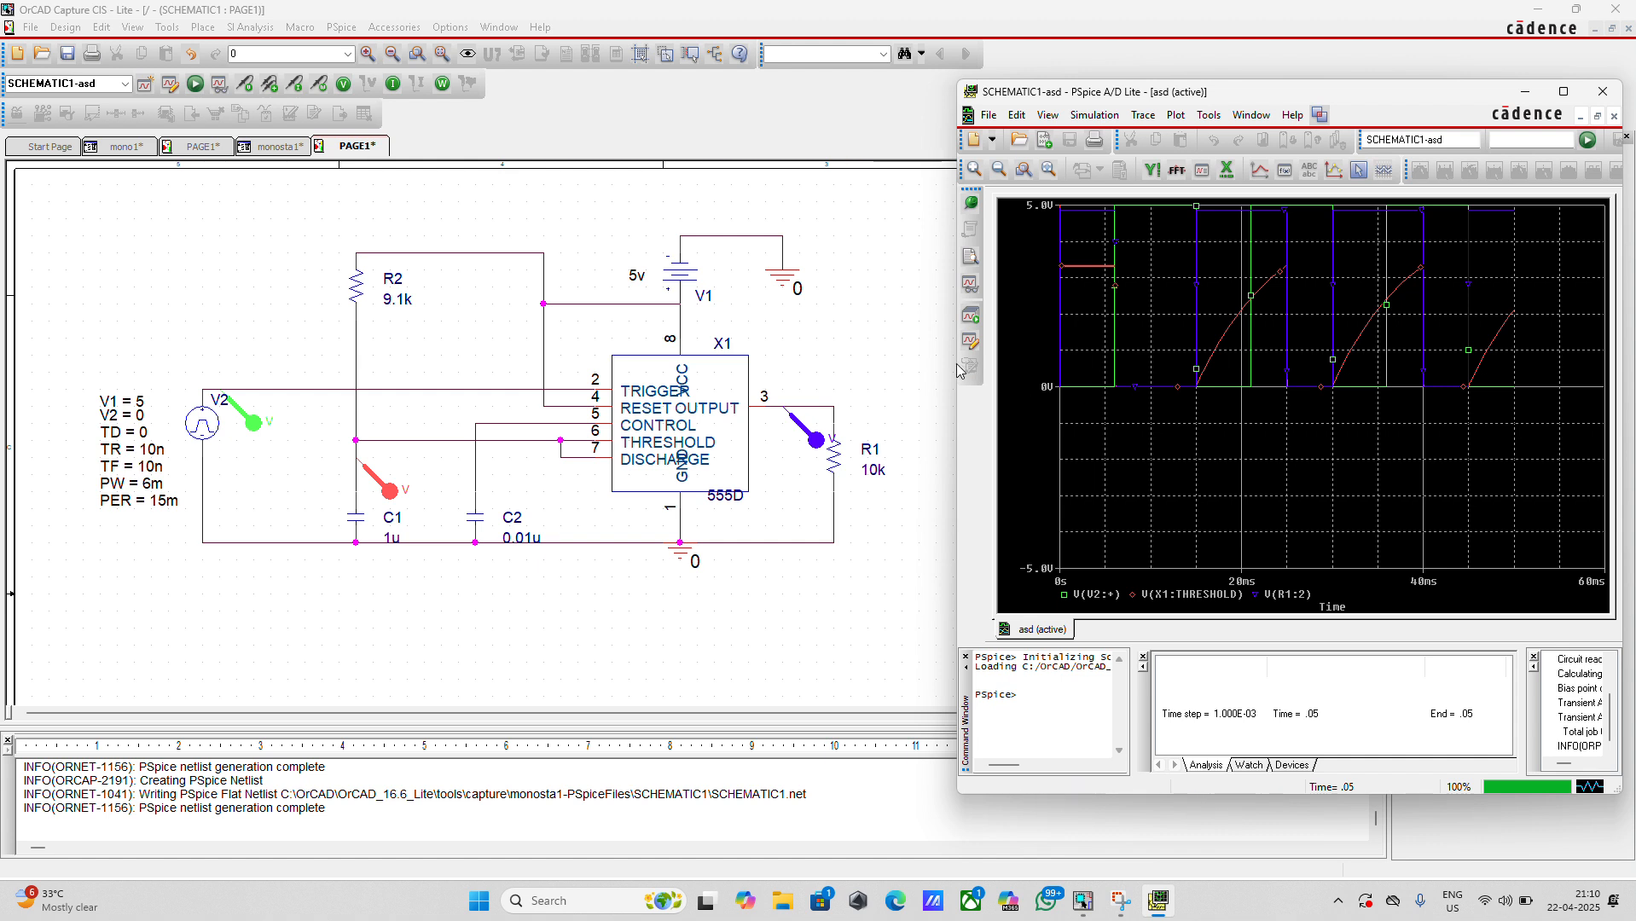
pyautogui.moveTo(953, 403); pyautogui.dragTo(891, 392)
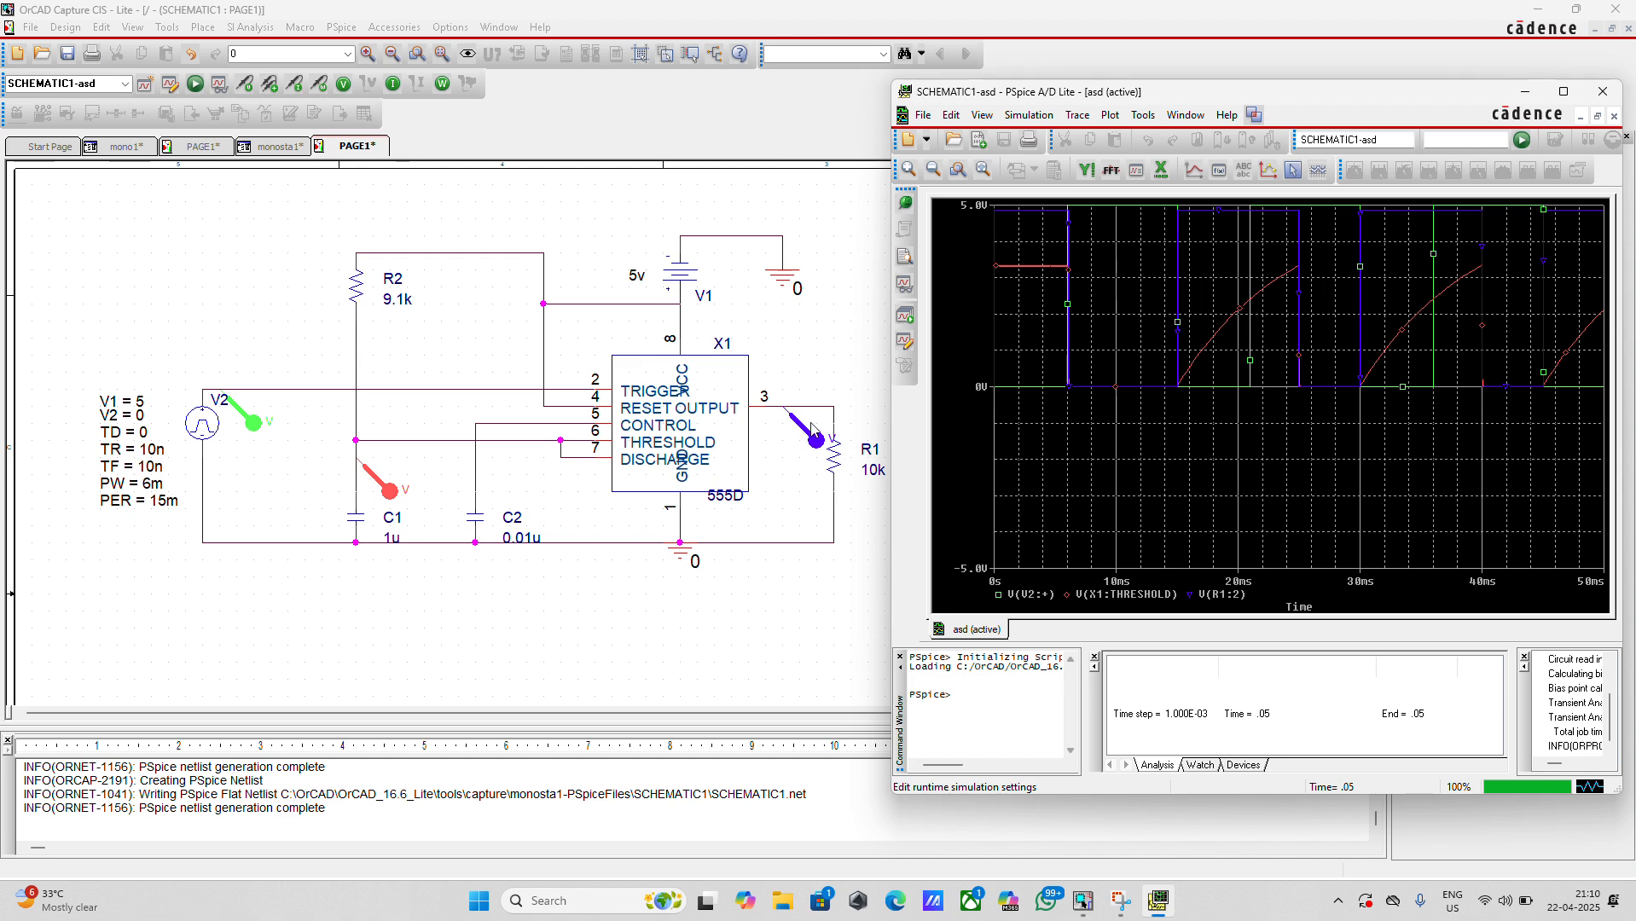
# Add the trace V(X1:OUTPUT) to the plot, filtering out alias names, power and current variables
pyautogui.click(1192, 171)
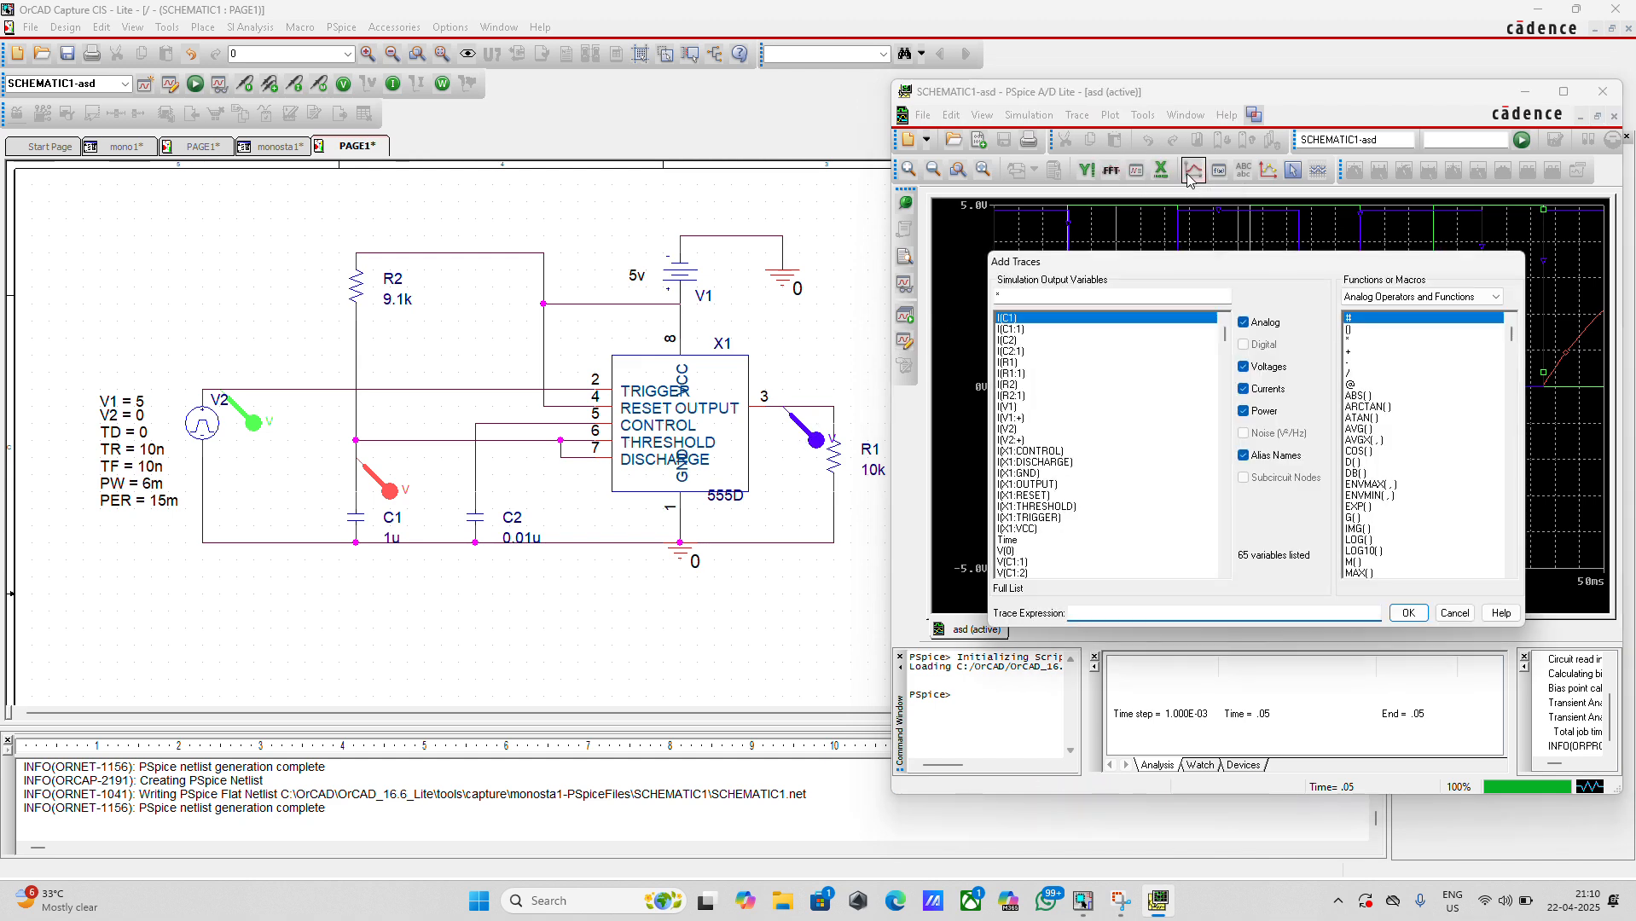
pyautogui.click(1244, 457)
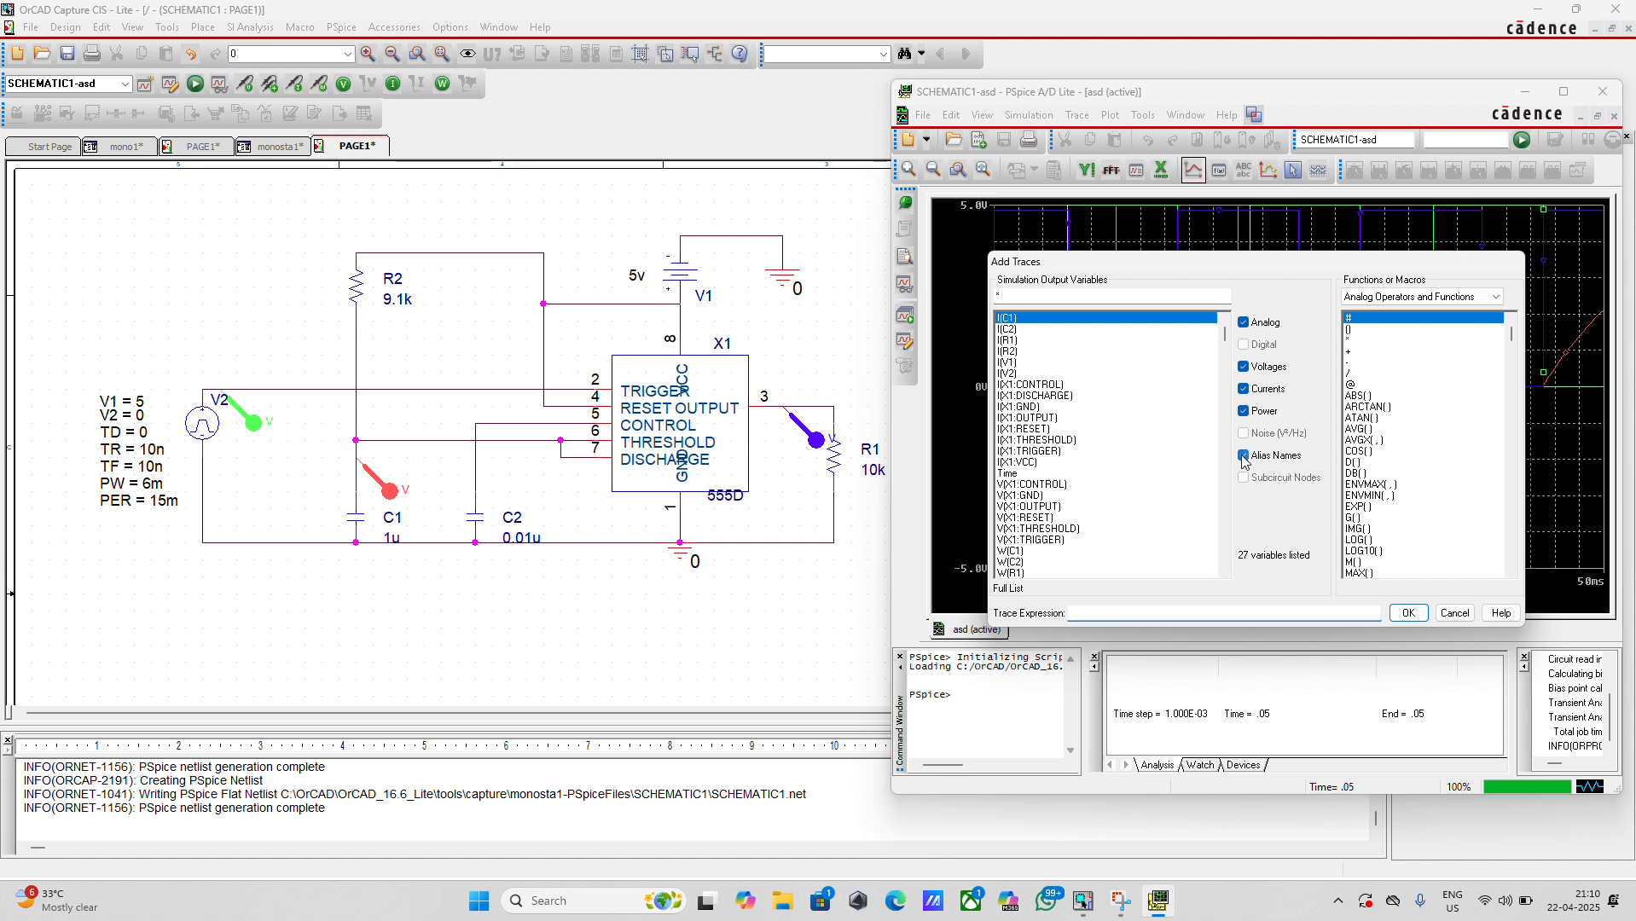
pyautogui.click(1243, 412)
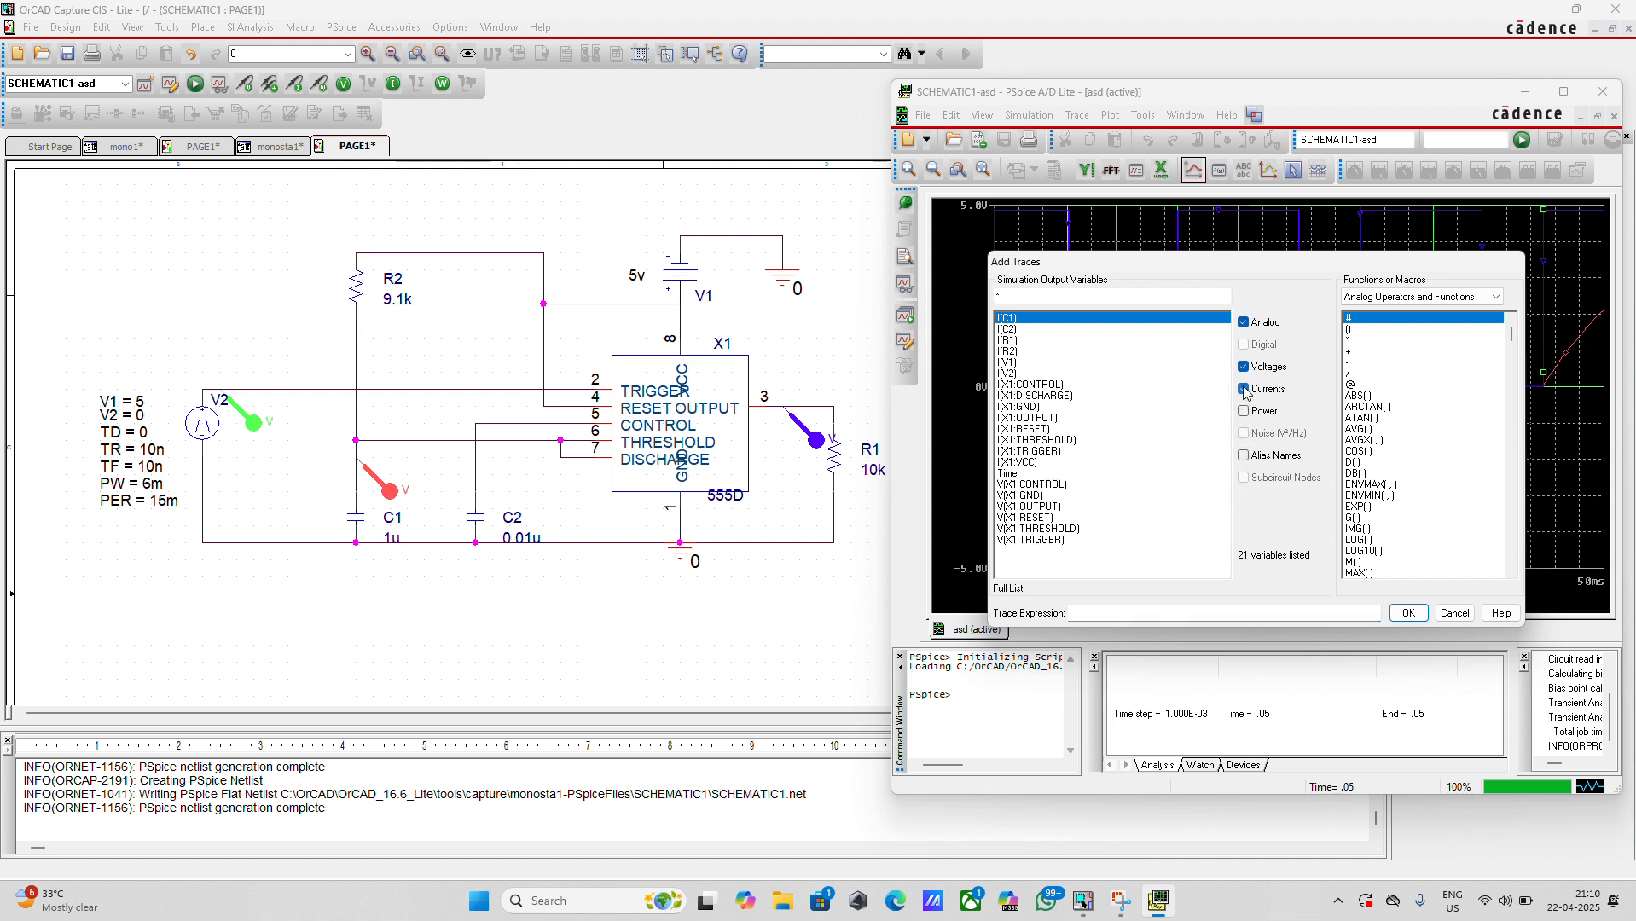
pyautogui.click(1244, 389)
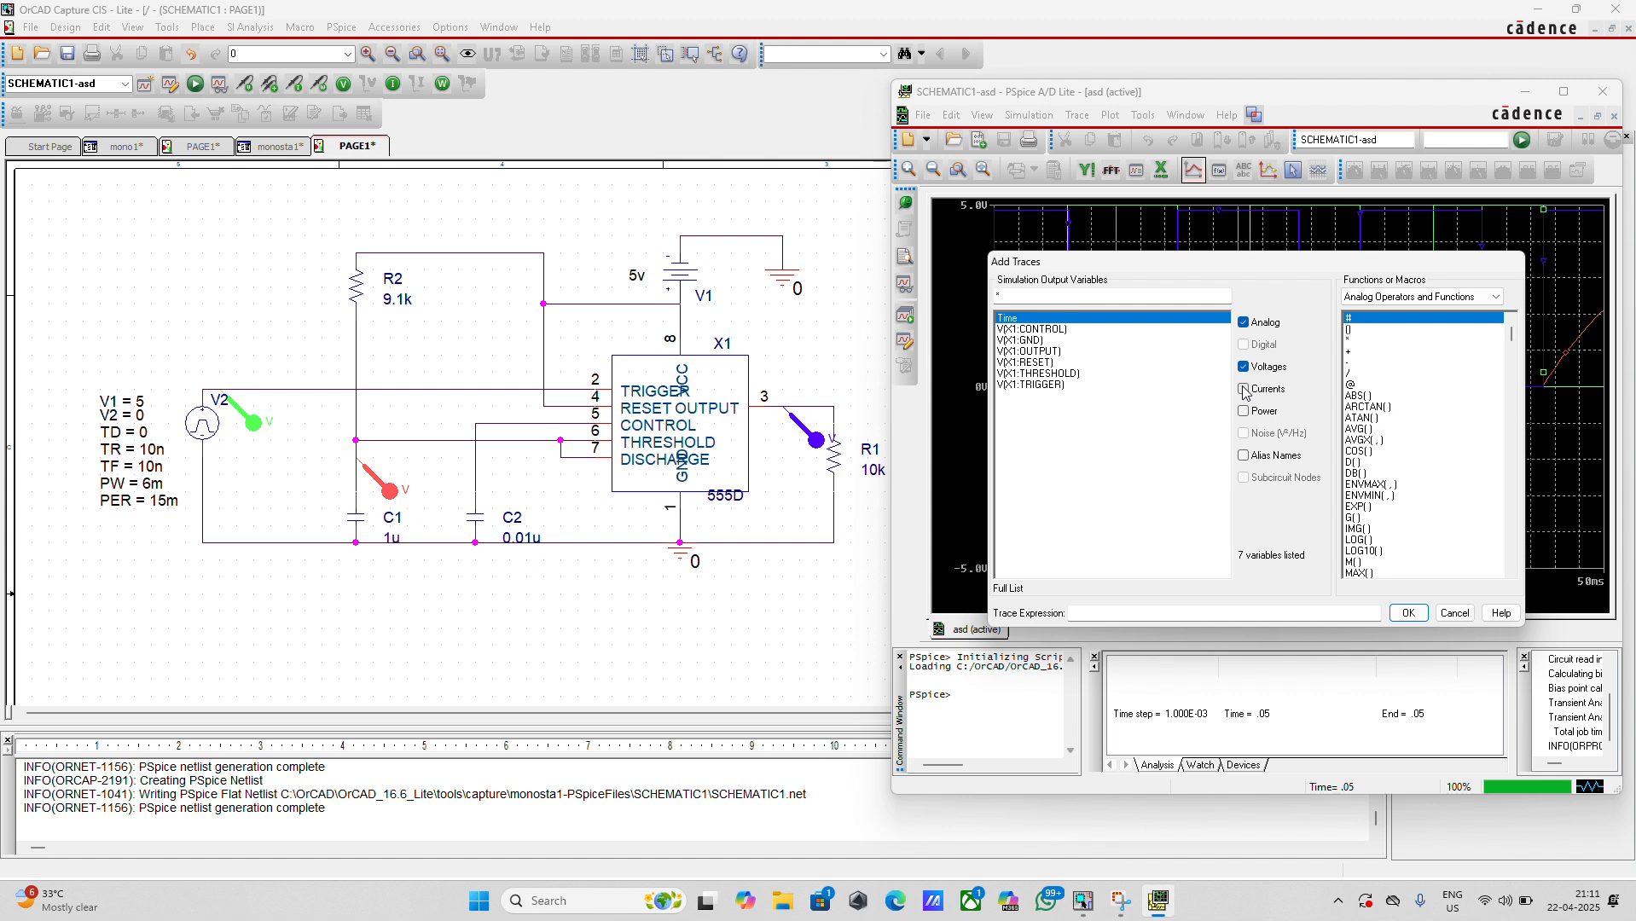
pyautogui.click(1046, 353)
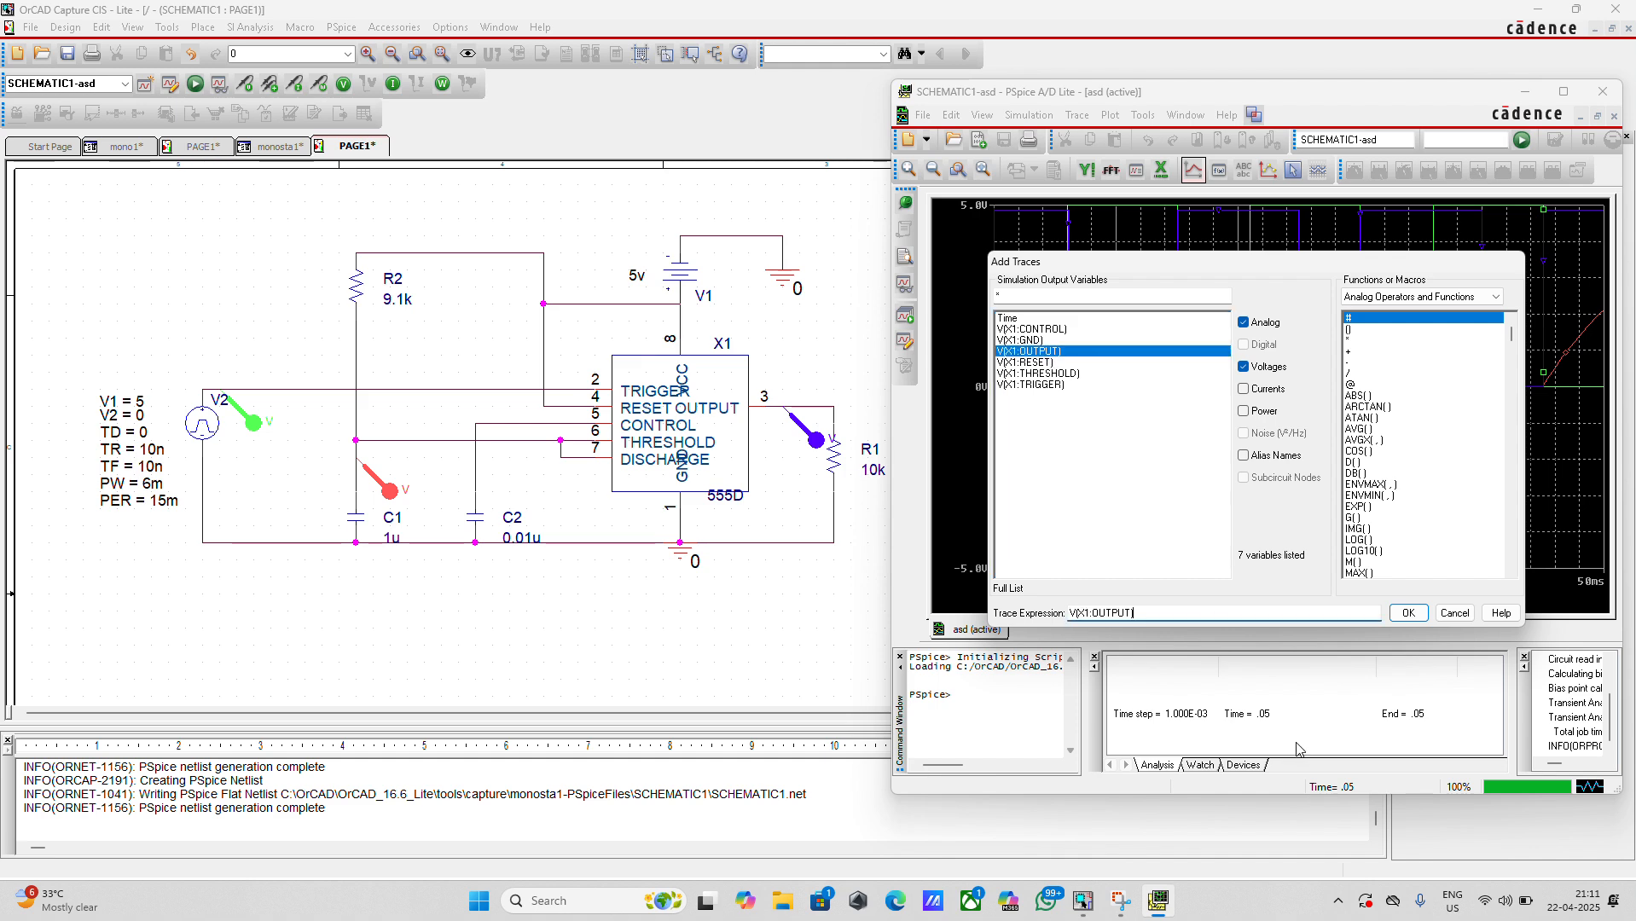
pyautogui.click(1408, 613)
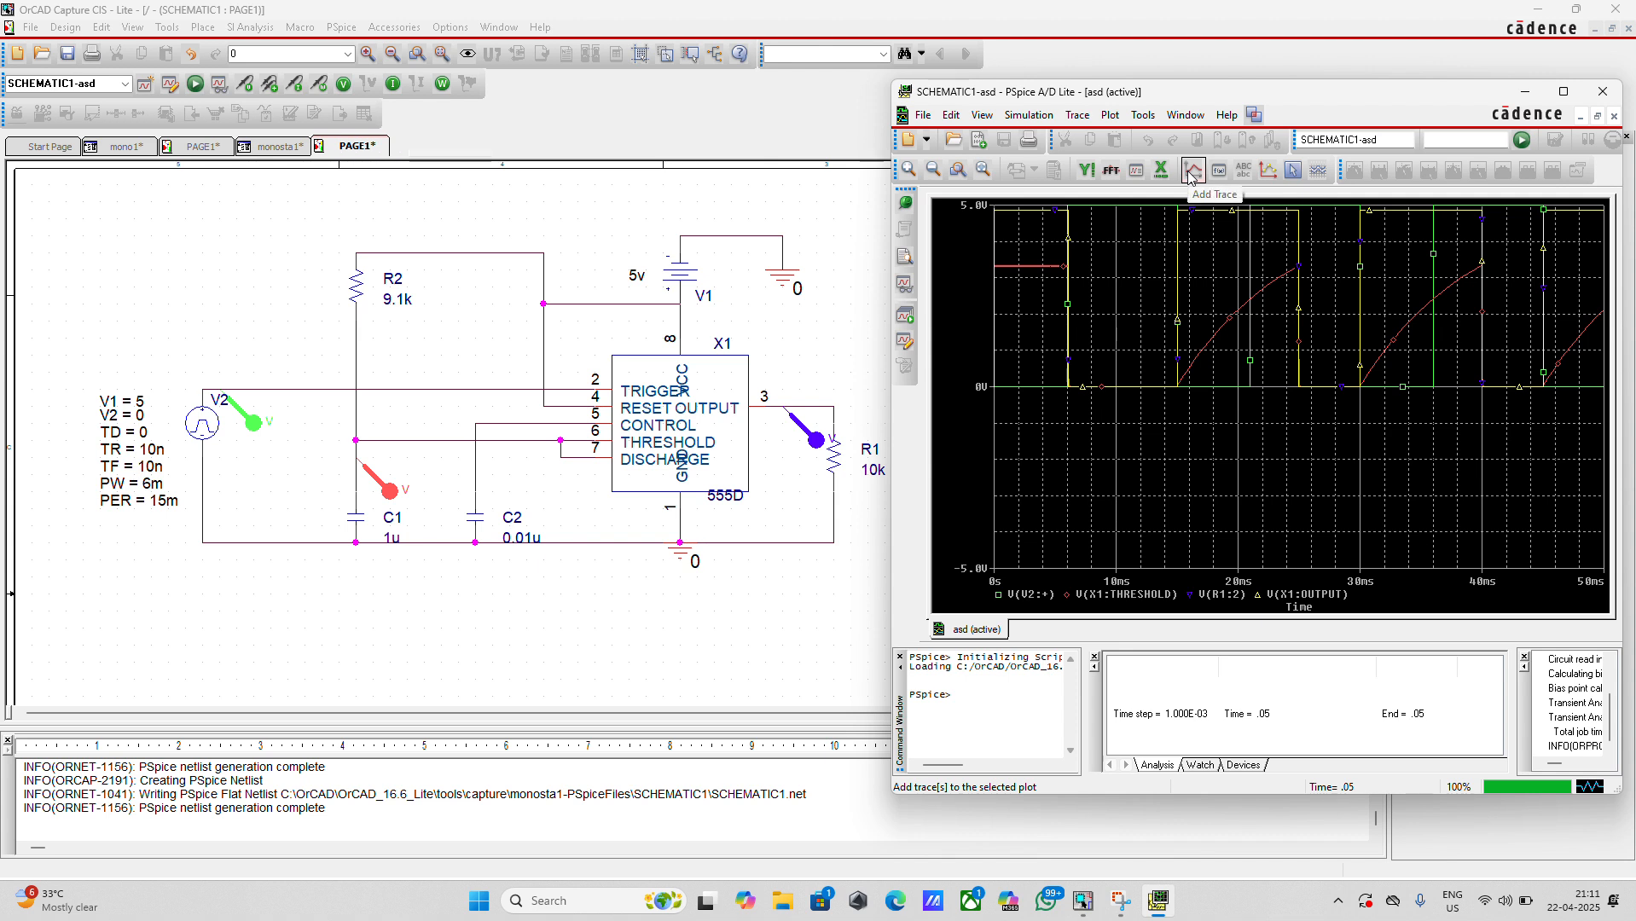
# Delete the voltage markers at capacitor C1 and pulse source V2 from the schematic
pyautogui.click(367, 480)
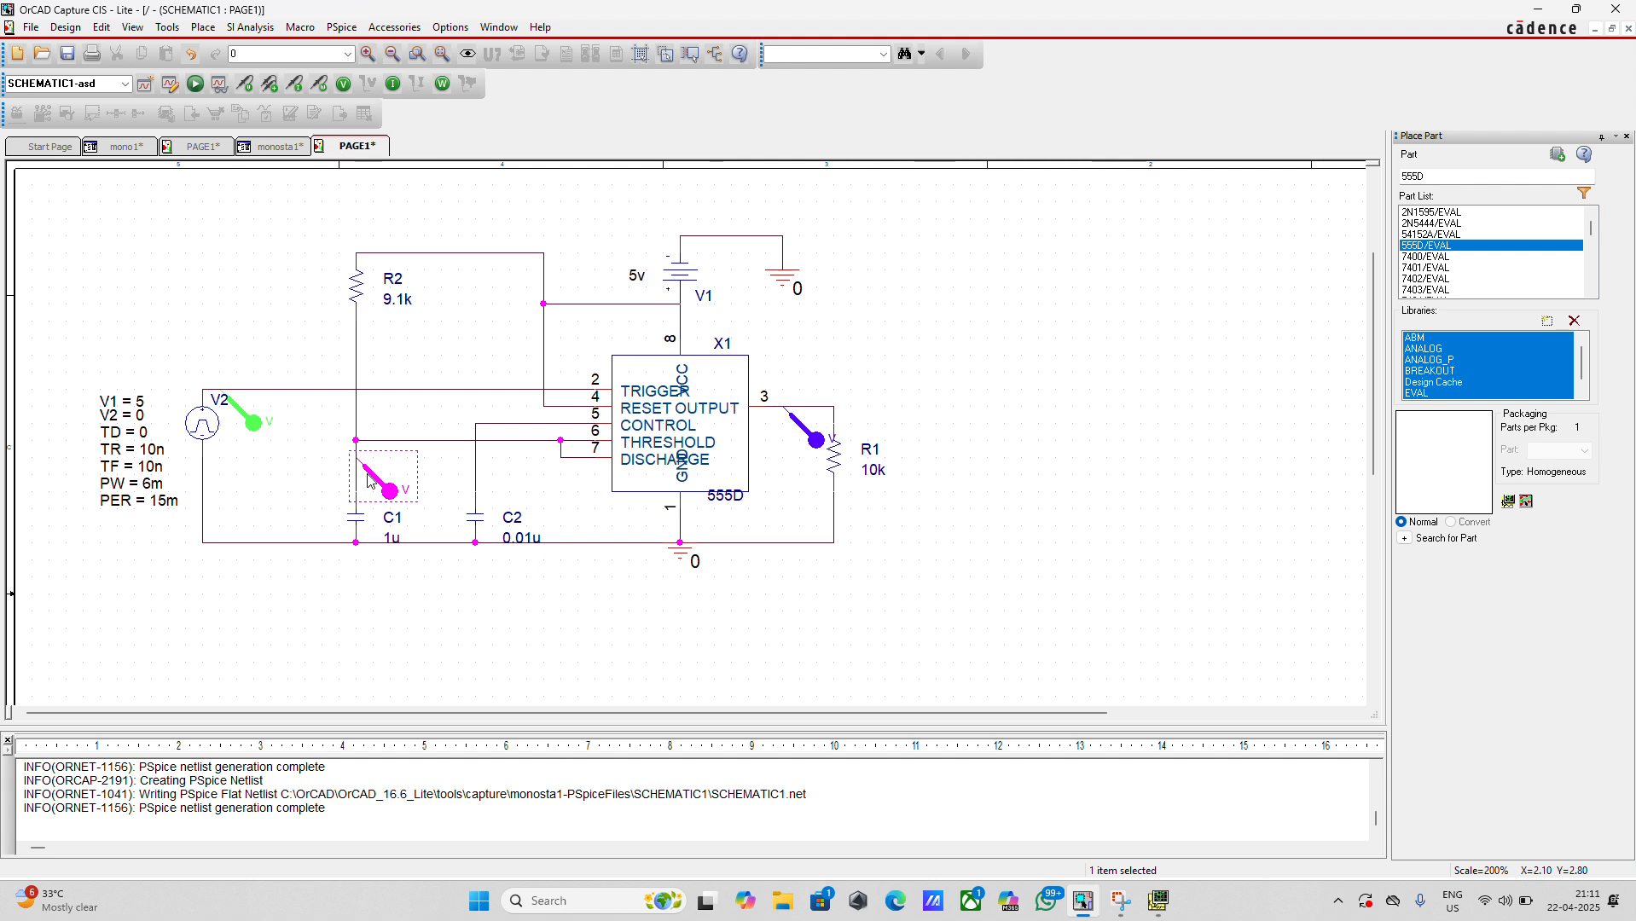
pyautogui.press('Delete')
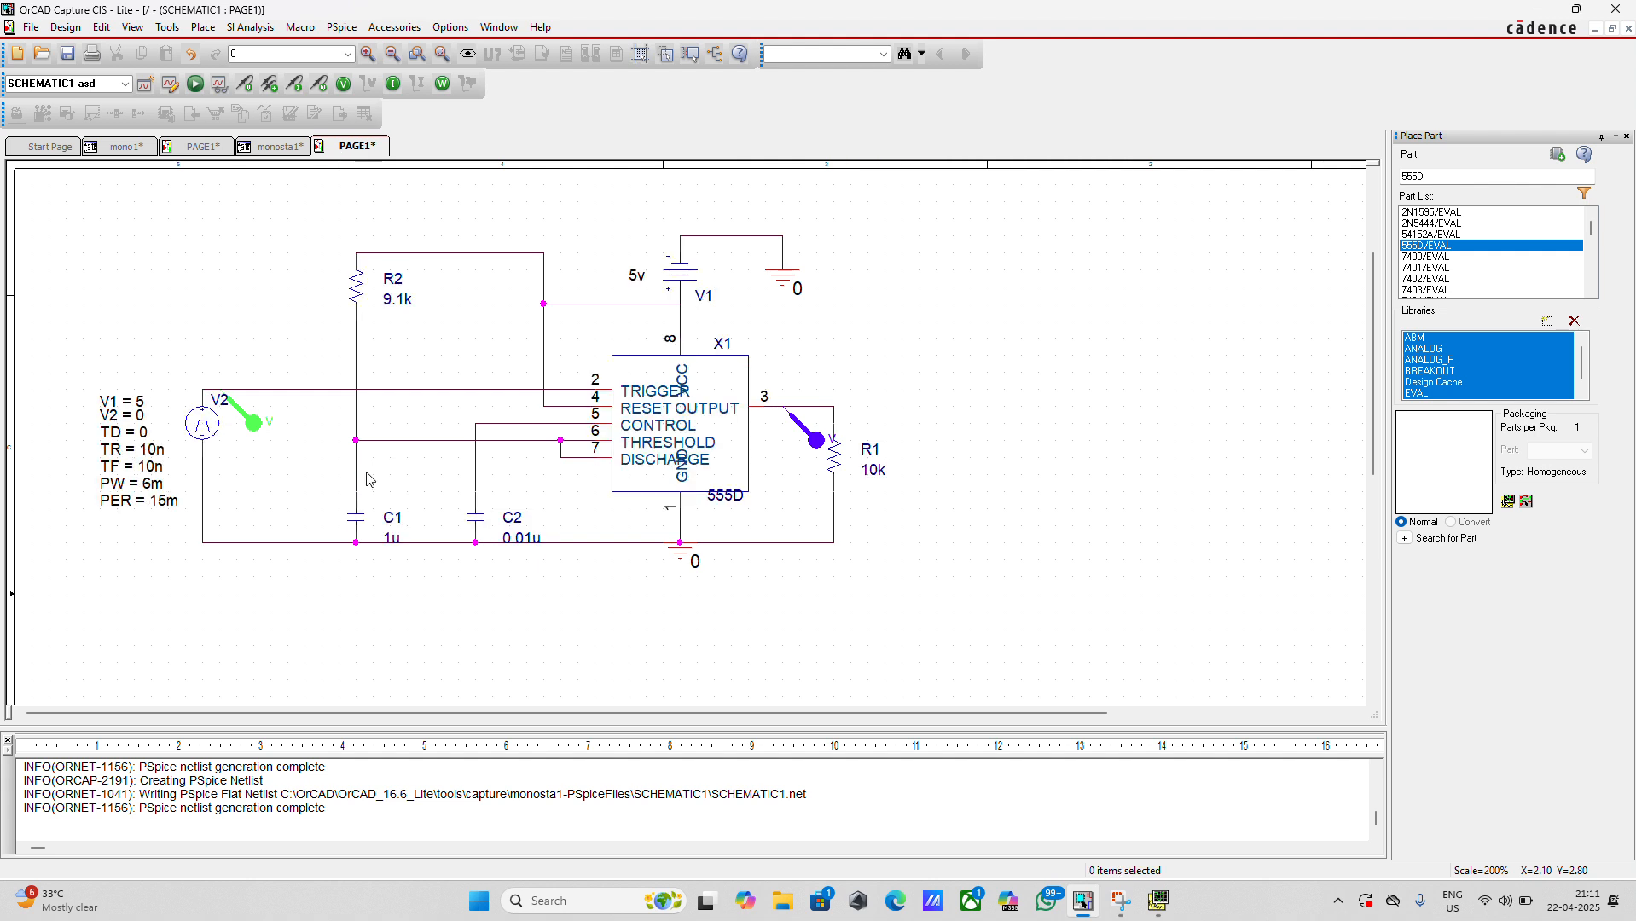
pyautogui.click(245, 406)
pyautogui.press('Delete')
# Rerun the simulation and view the output waveform alone in the maximized PSpice A/D window
pyautogui.click(195, 84)
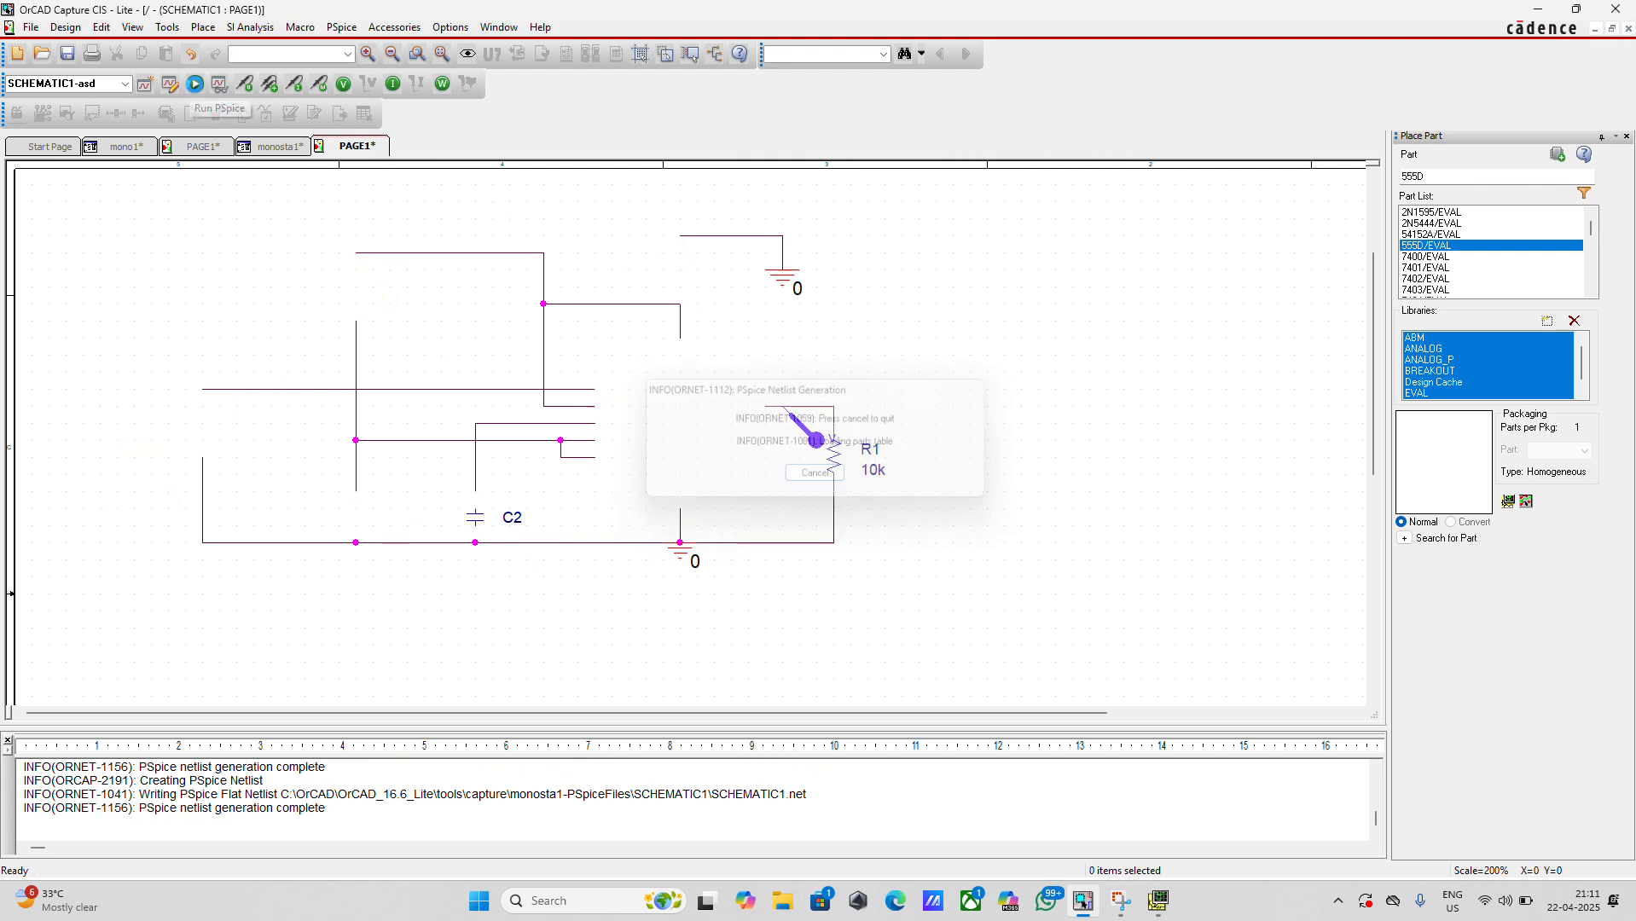
pyautogui.click(1157, 900)
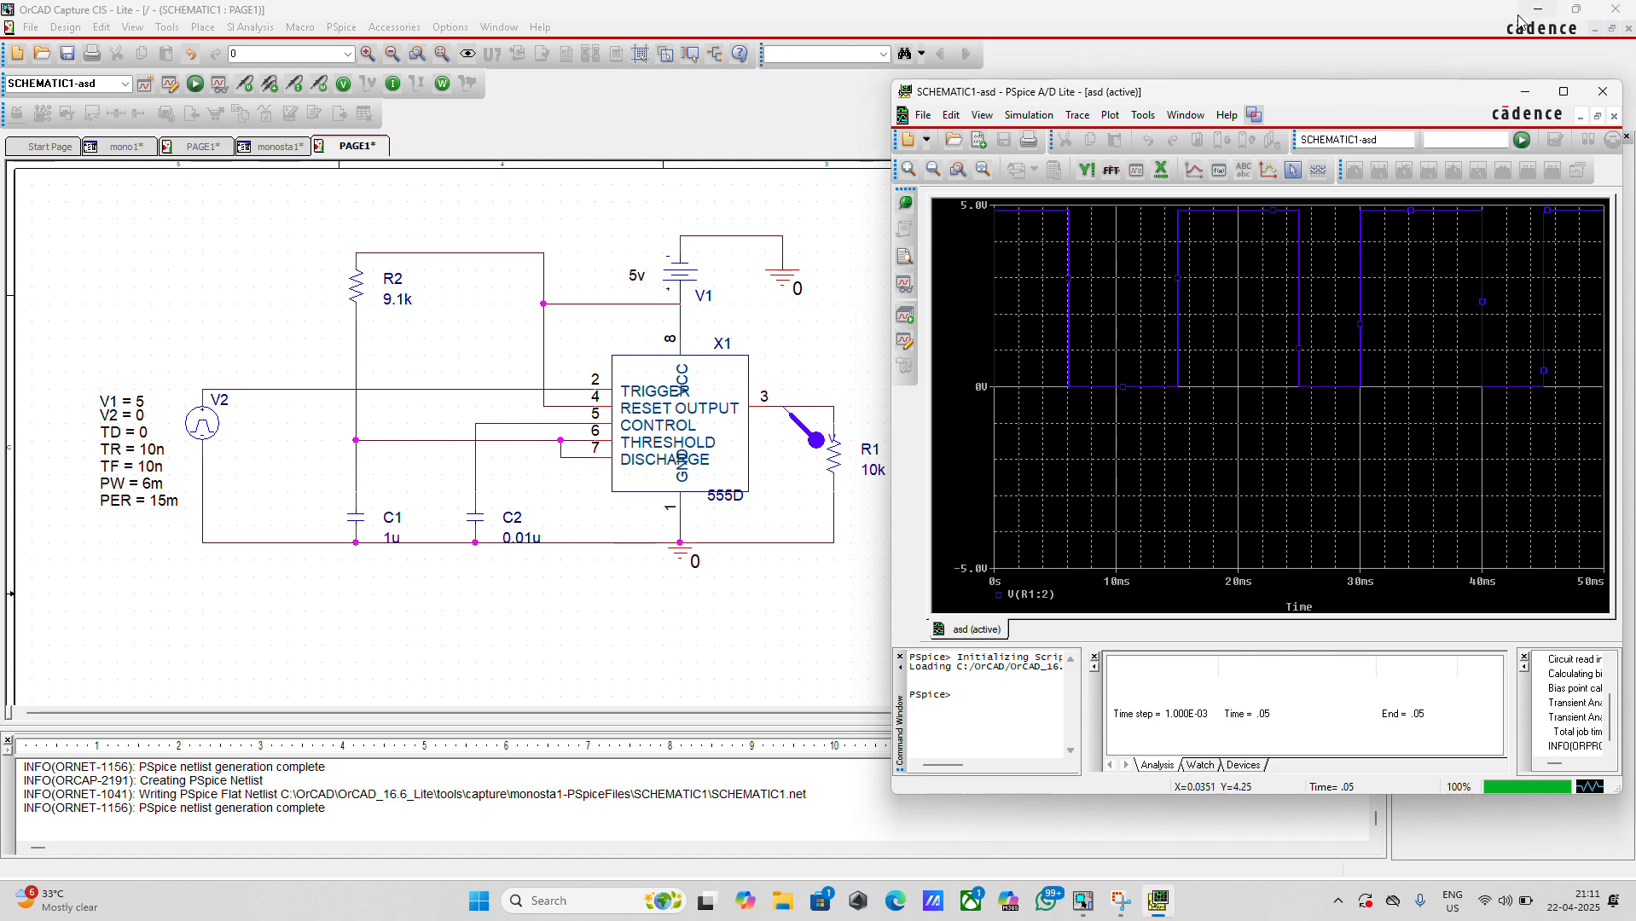
pyautogui.click(1561, 92)
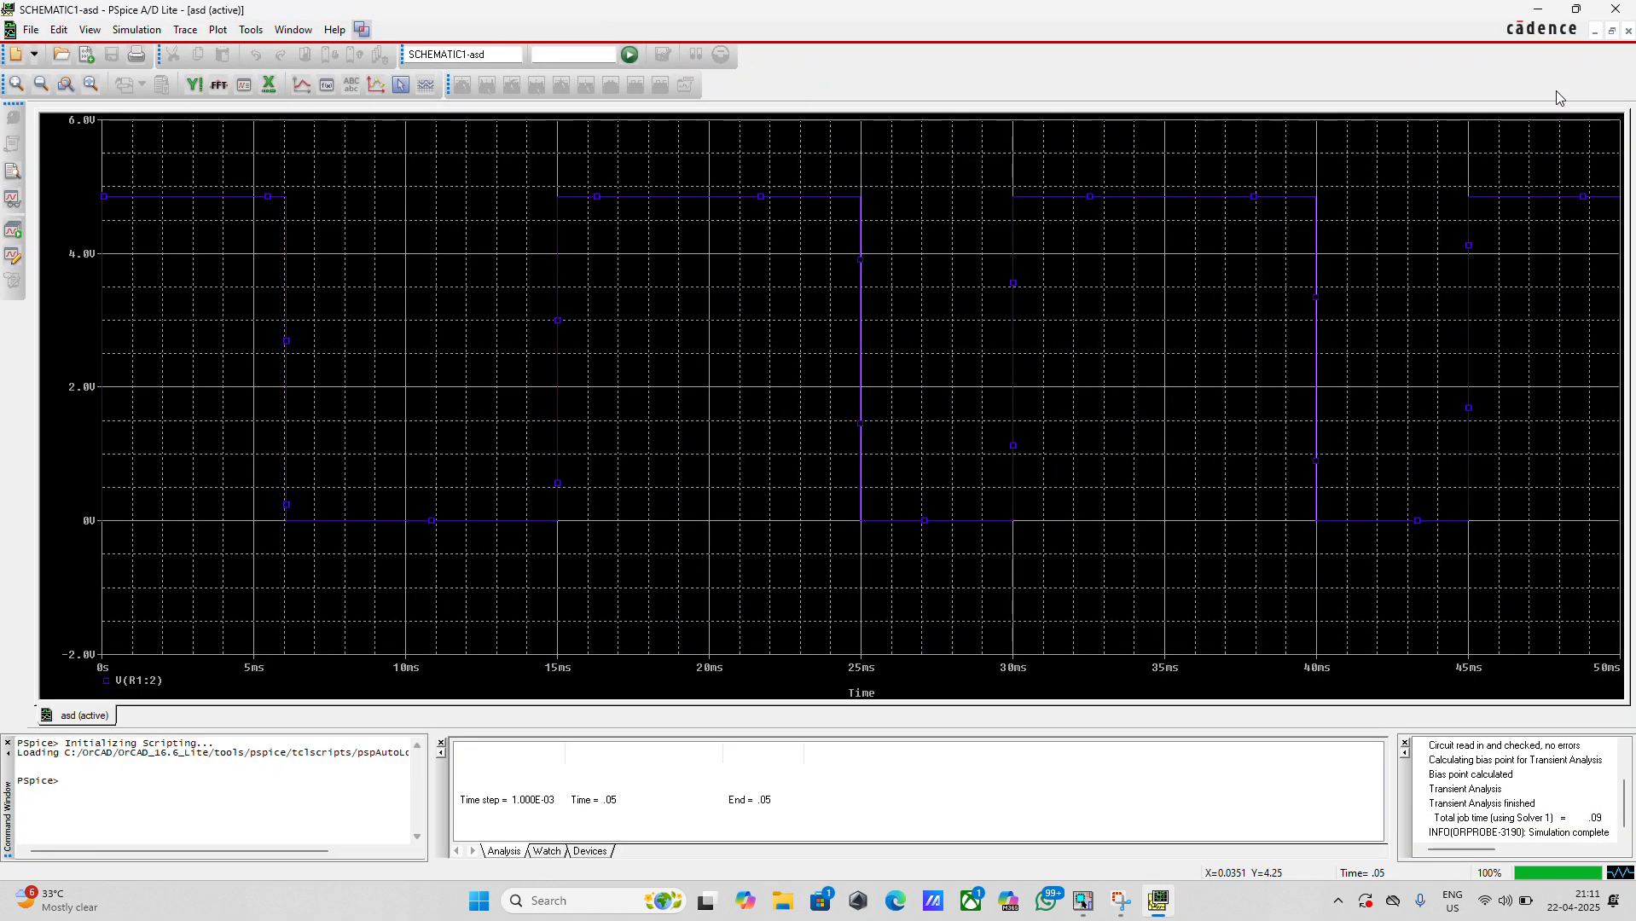